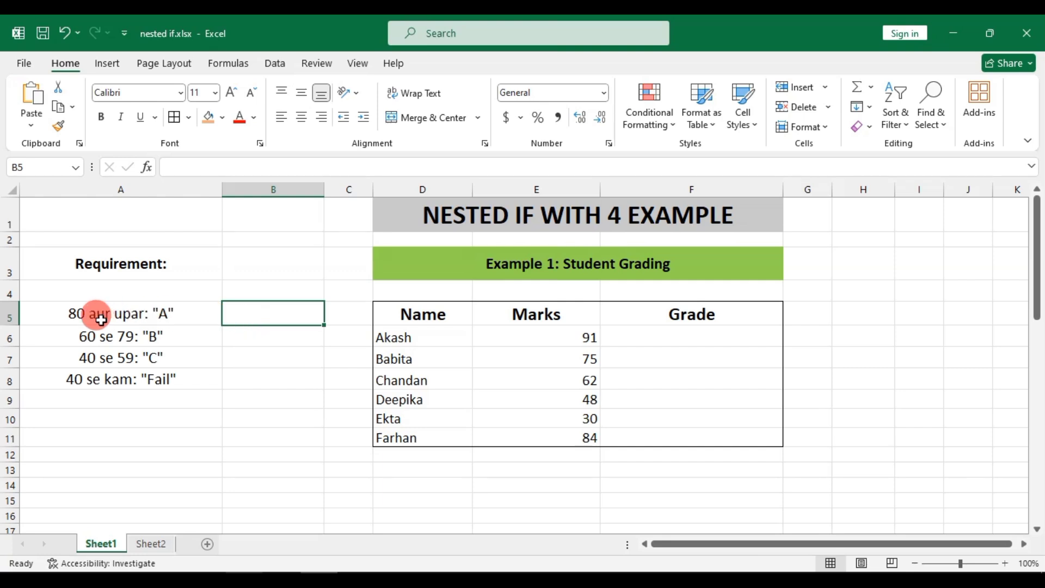
Enter the grade A manually in cell F6 for the first student, following the 80-and-above requirement
left_click(90, 319)
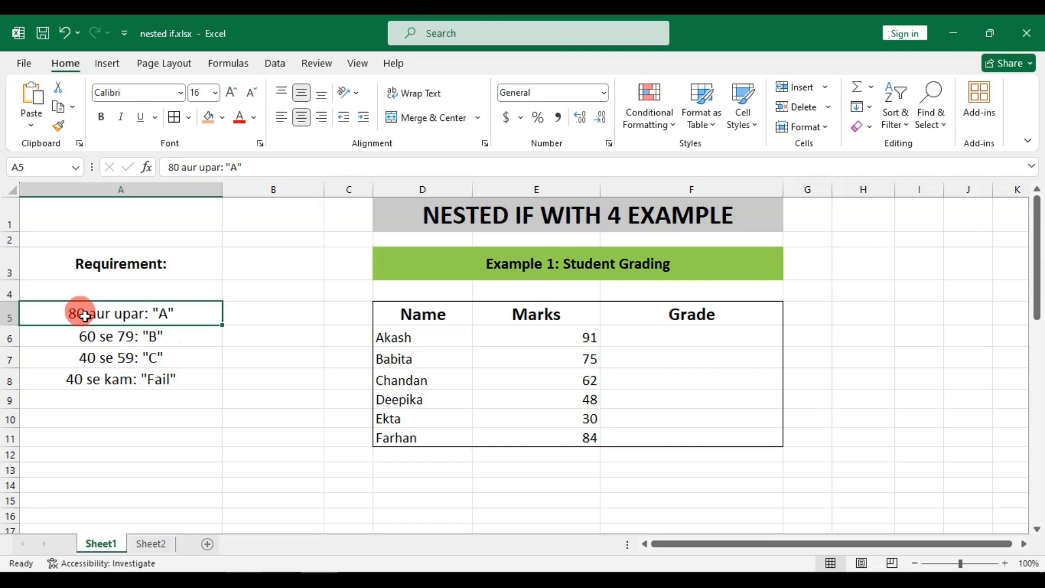
left_click(646, 337)
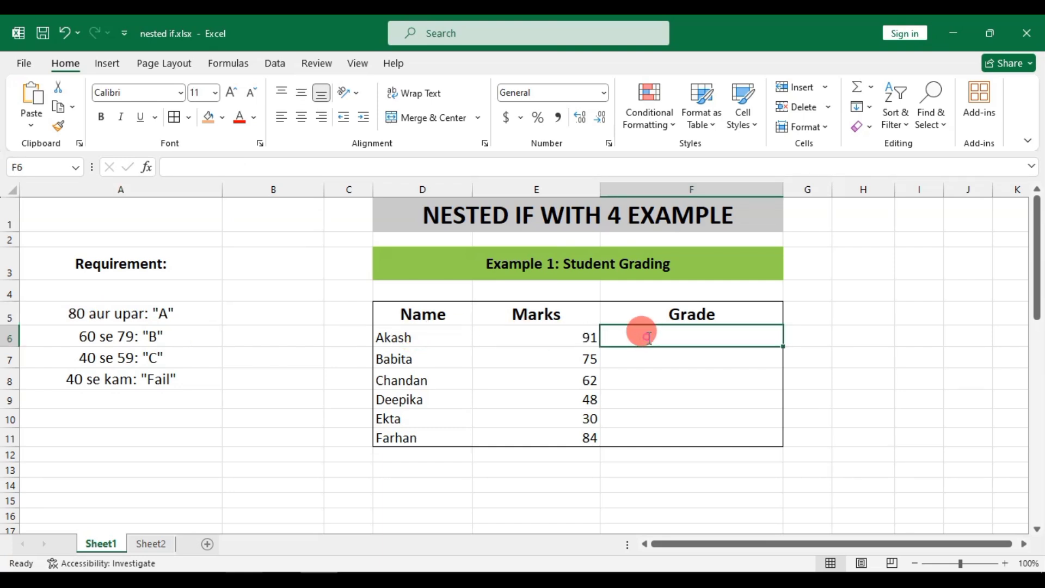
double_click(647, 337)
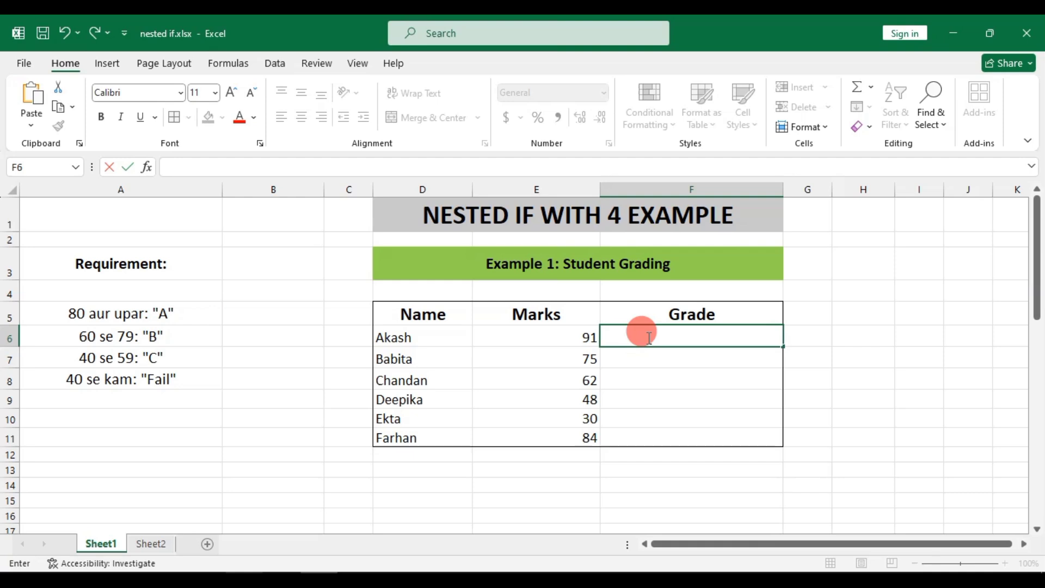
type("A")
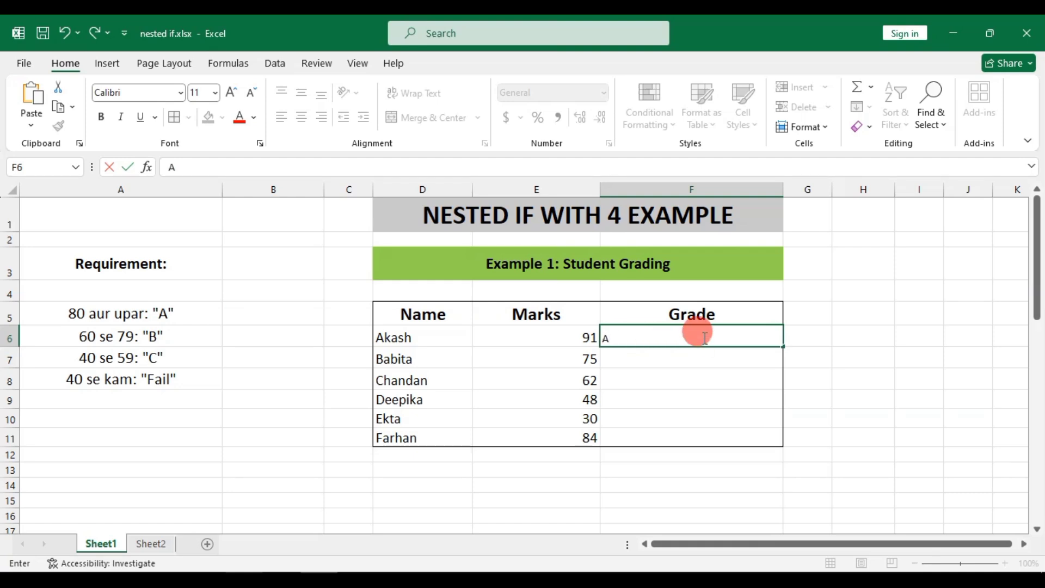
left_click(809, 320)
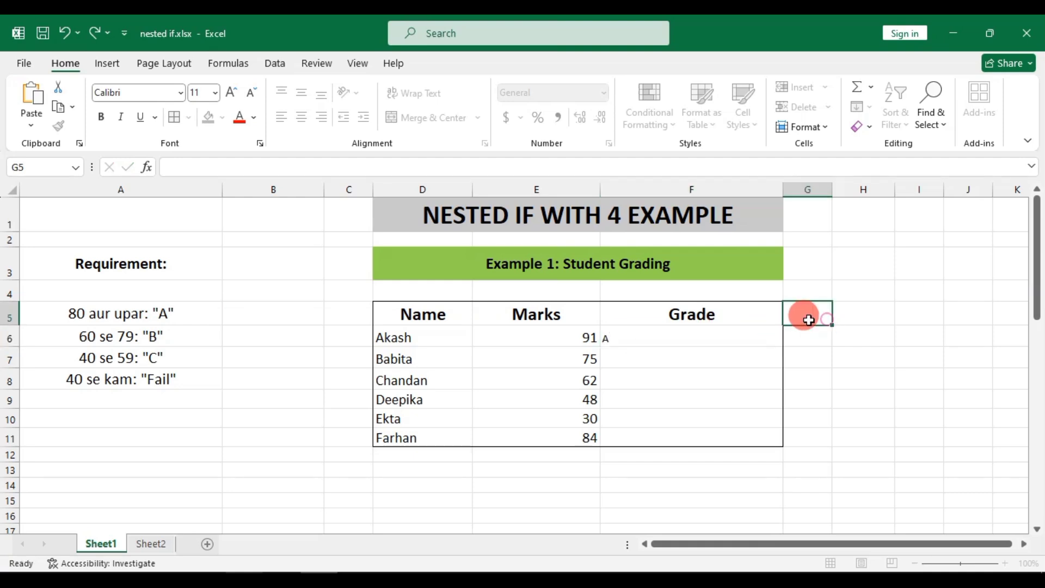
Copy the formatting of marks cell E6 onto grade cell F6
left_click(590, 335)
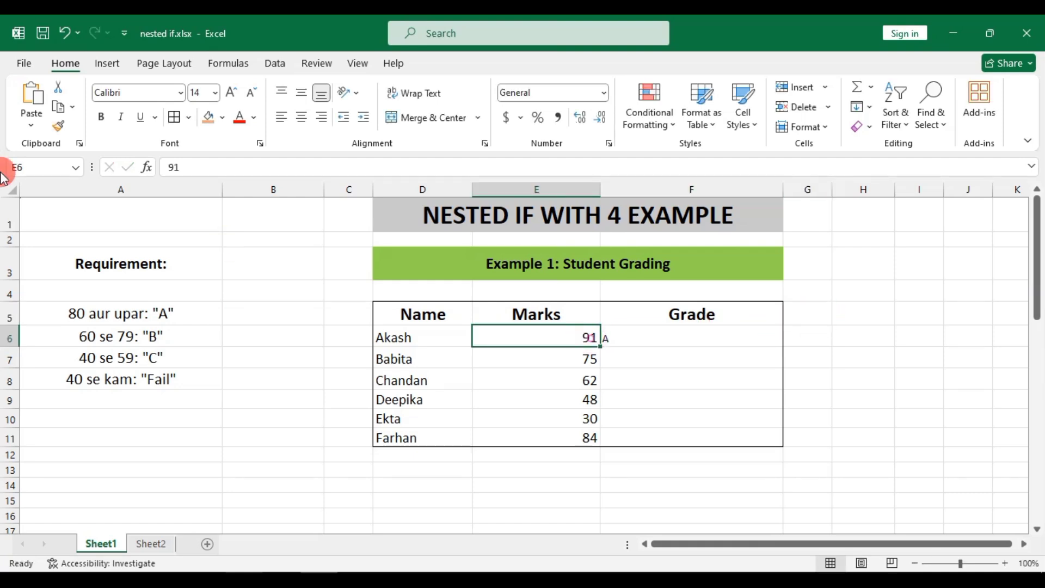
left_click(60, 126)
left_click(650, 333)
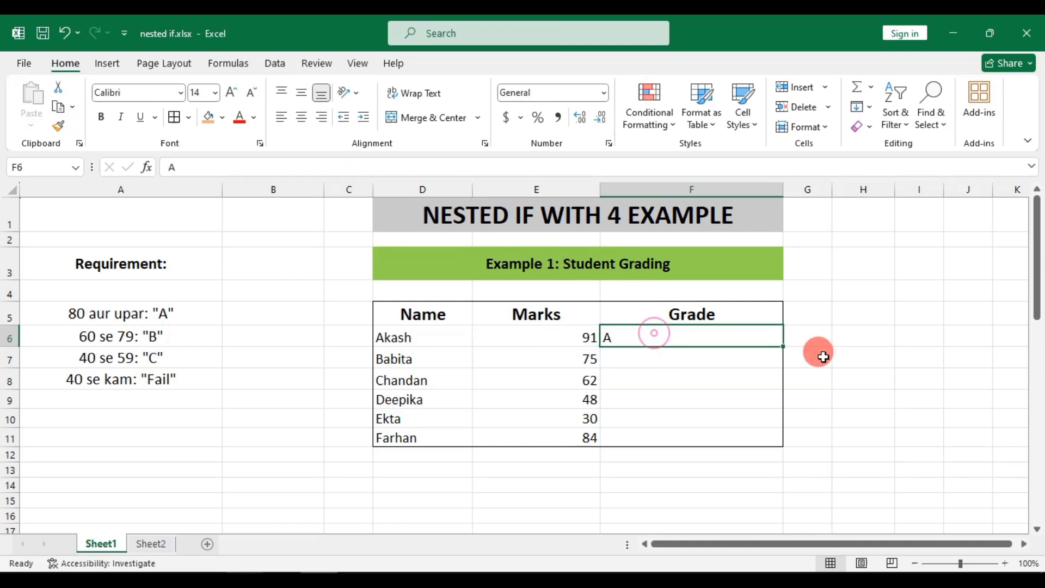
left_click(906, 333)
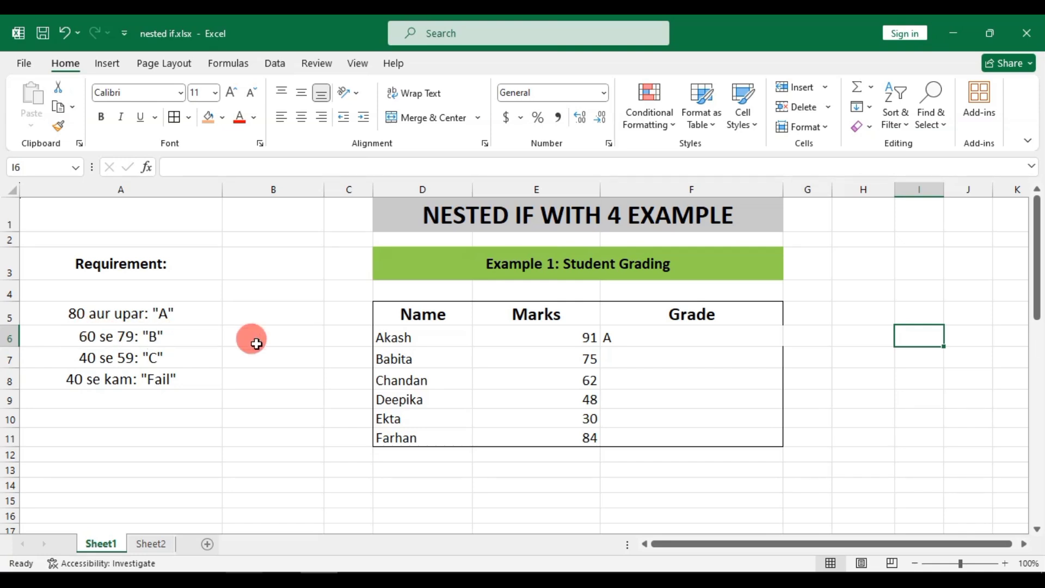
Enter the grade B manually in cell F7 for the second student
double_click(632, 362)
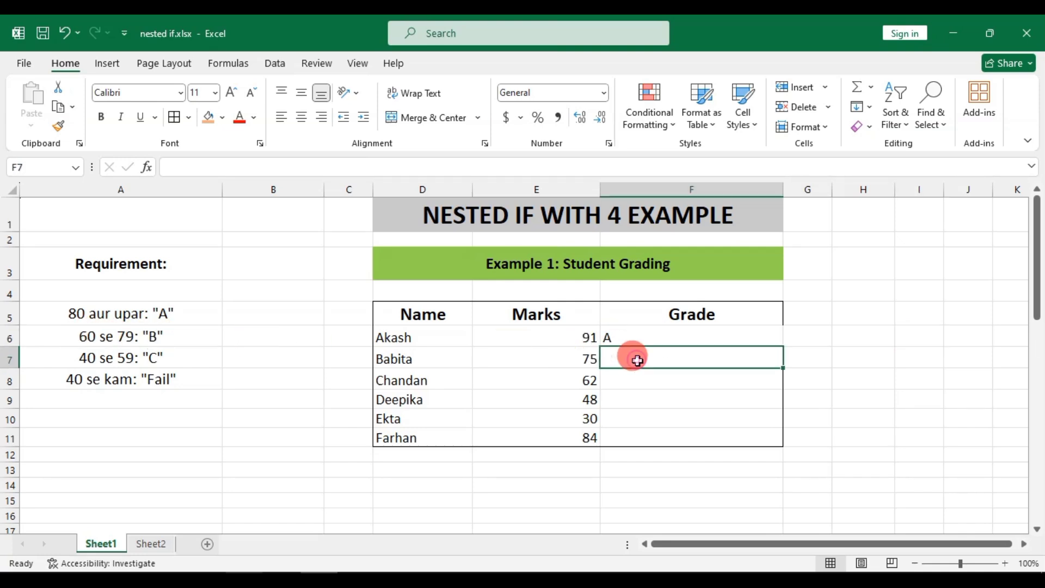
type("B")
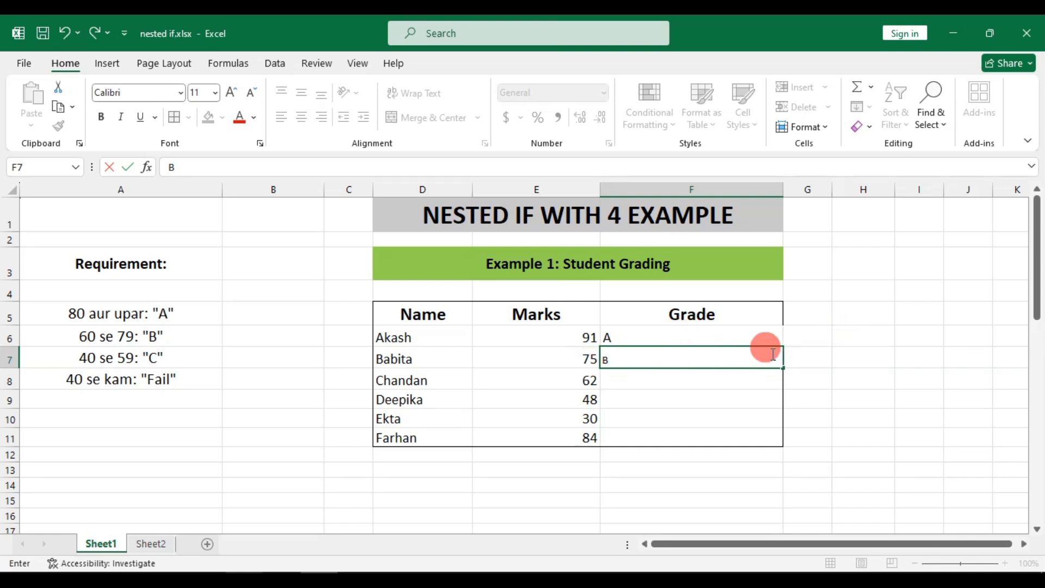
left_click(846, 351)
Increase the font size of grade cell F7 to 16
left_click(614, 362)
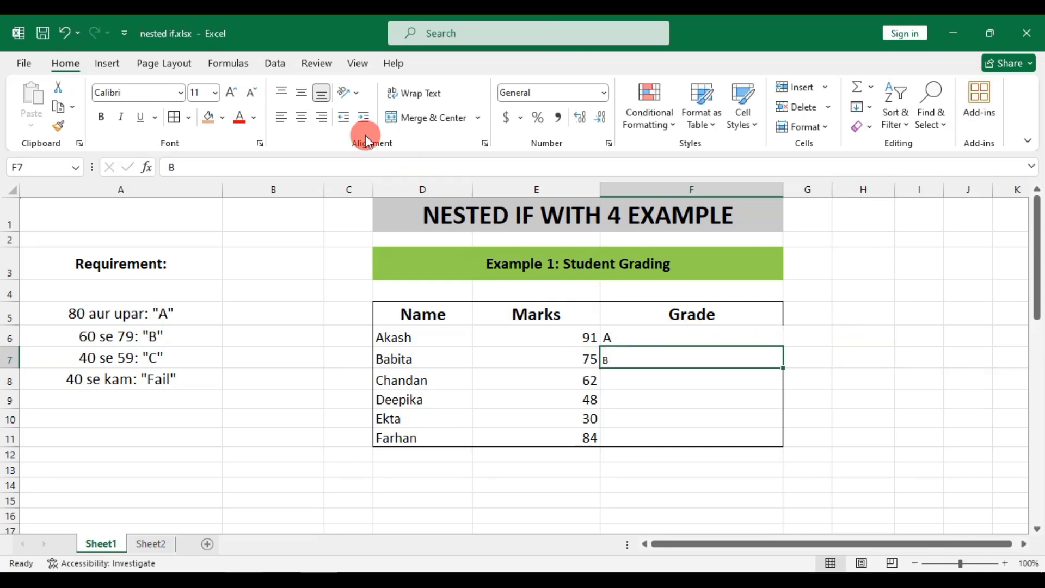
left_click(231, 93)
left_click(231, 93)
left_click(231, 92)
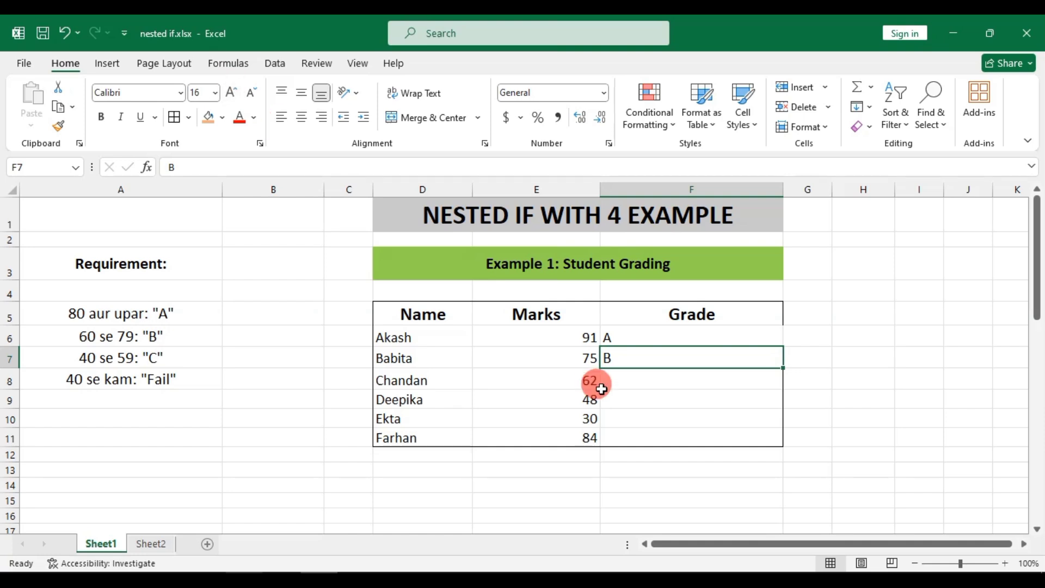
Clear the manually entered grades from cells F6 and F7
left_click(101, 365)
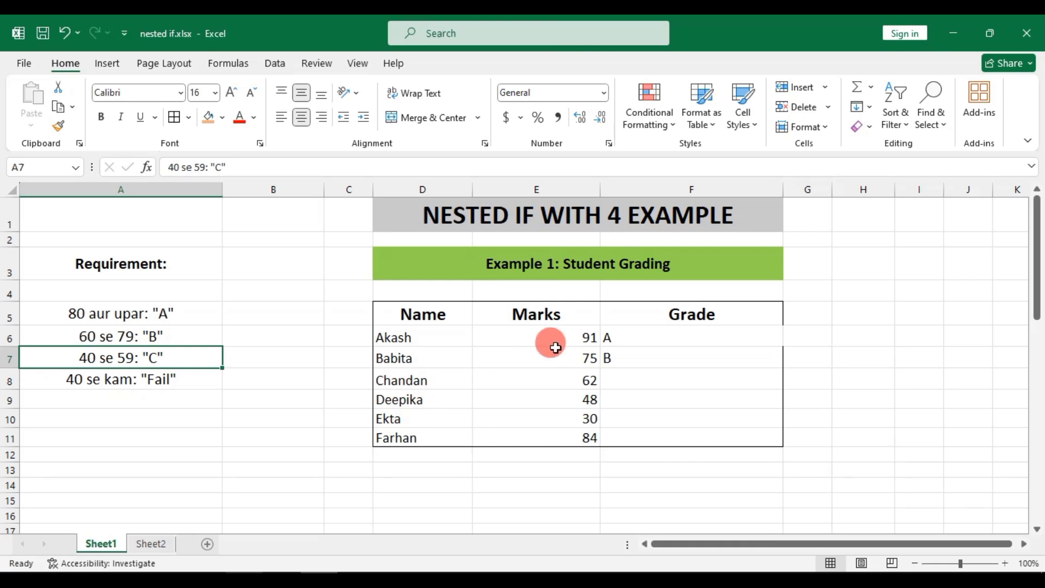
left_click_drag(625, 336, 626, 355)
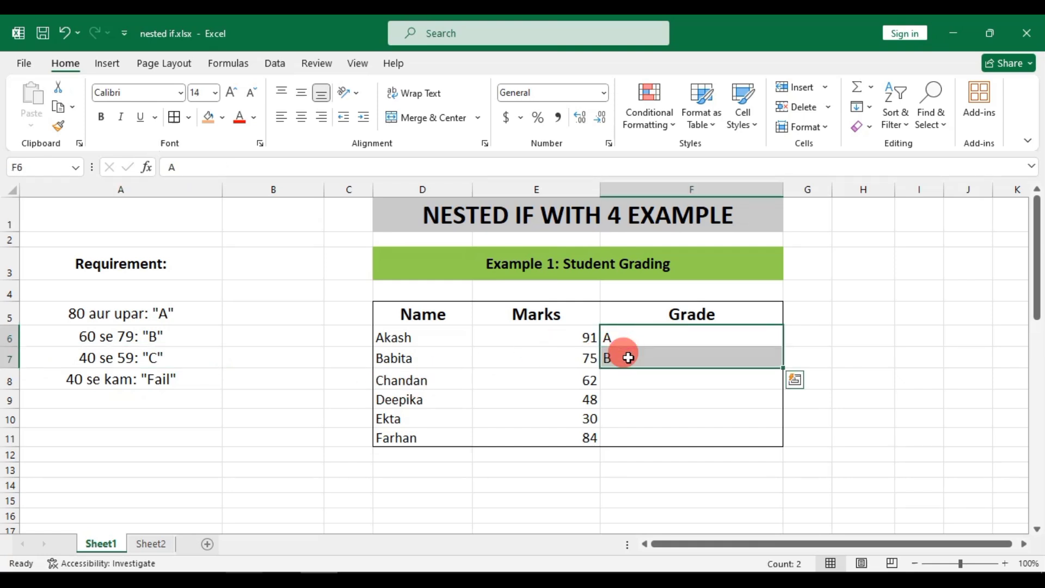
key("Delete")
Start an IF formula in F6 that tests E6>=80 and returns "A" when true
left_click(626, 334)
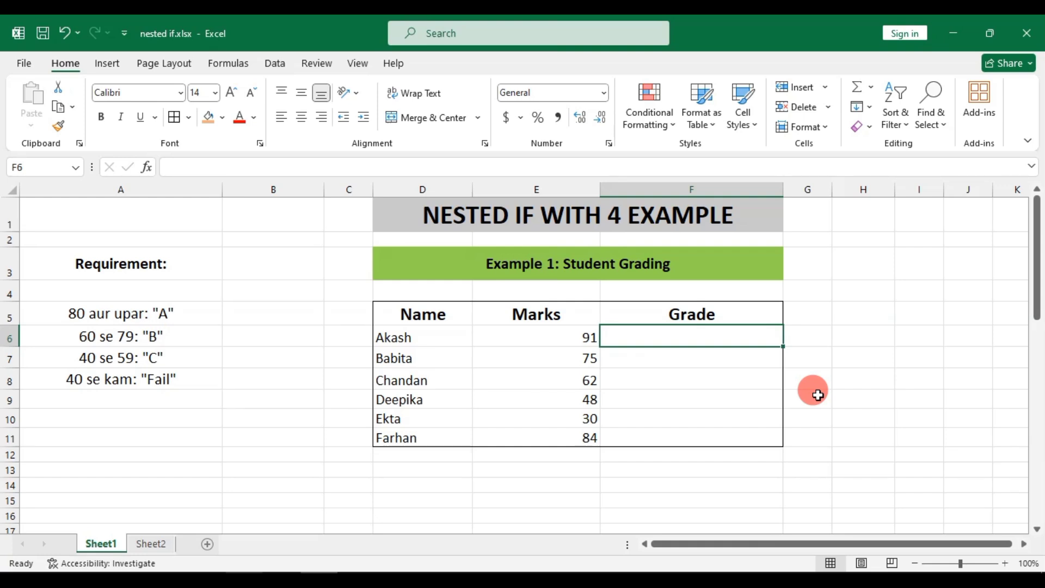
type("=")
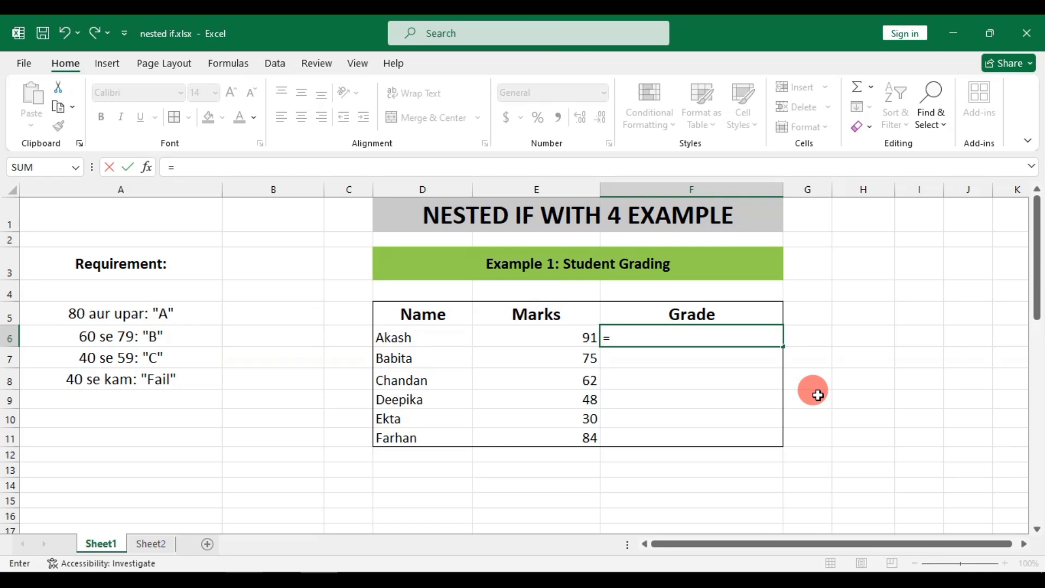
type("IF")
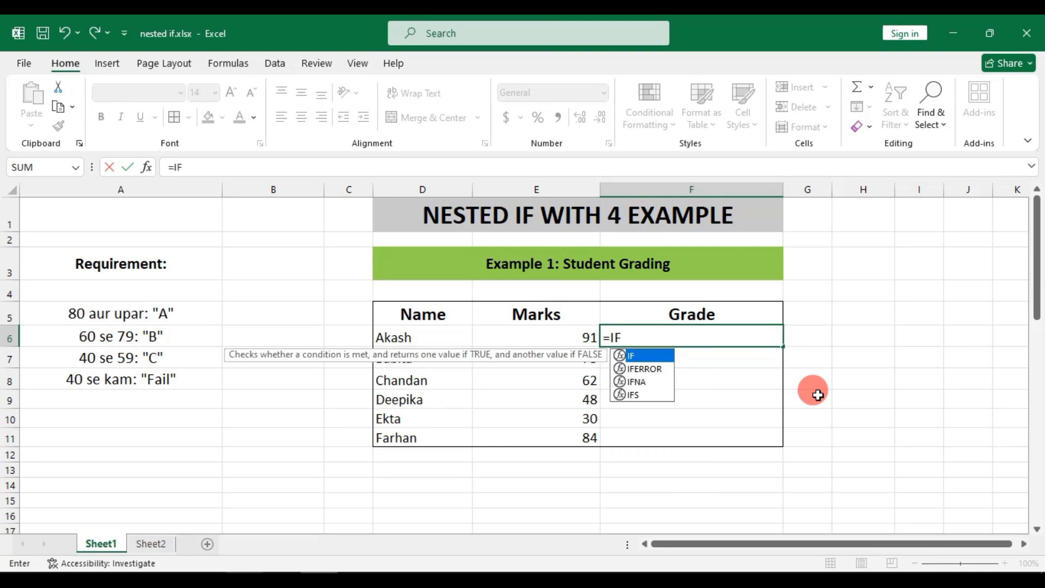
type("(")
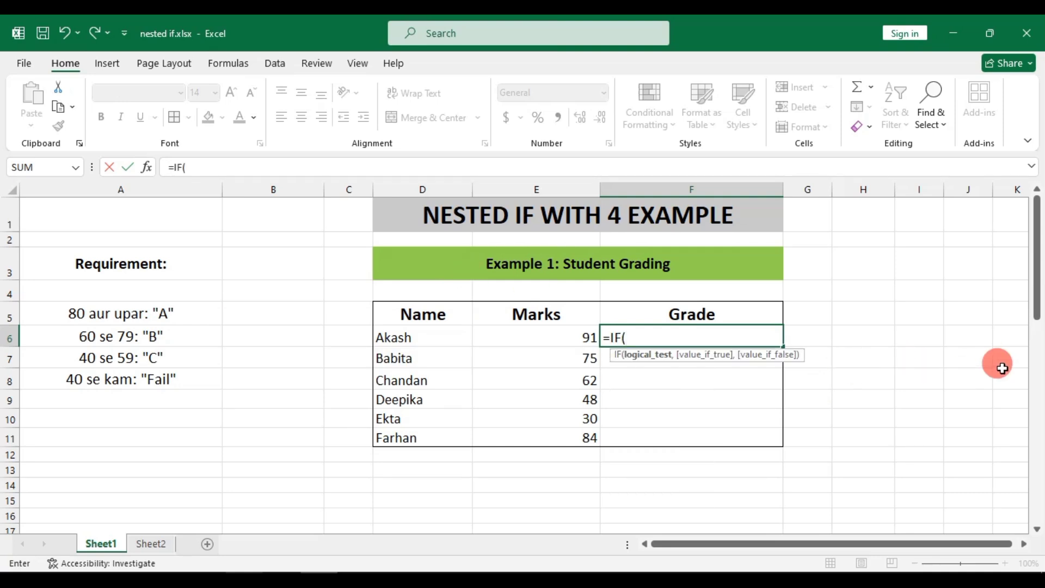
left_click(550, 338)
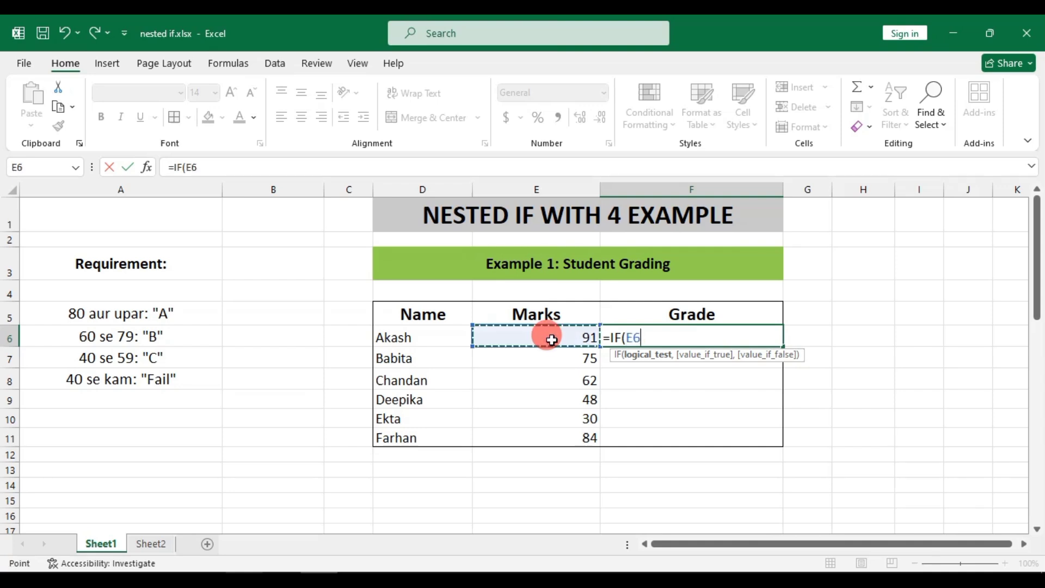
type(">=80,")
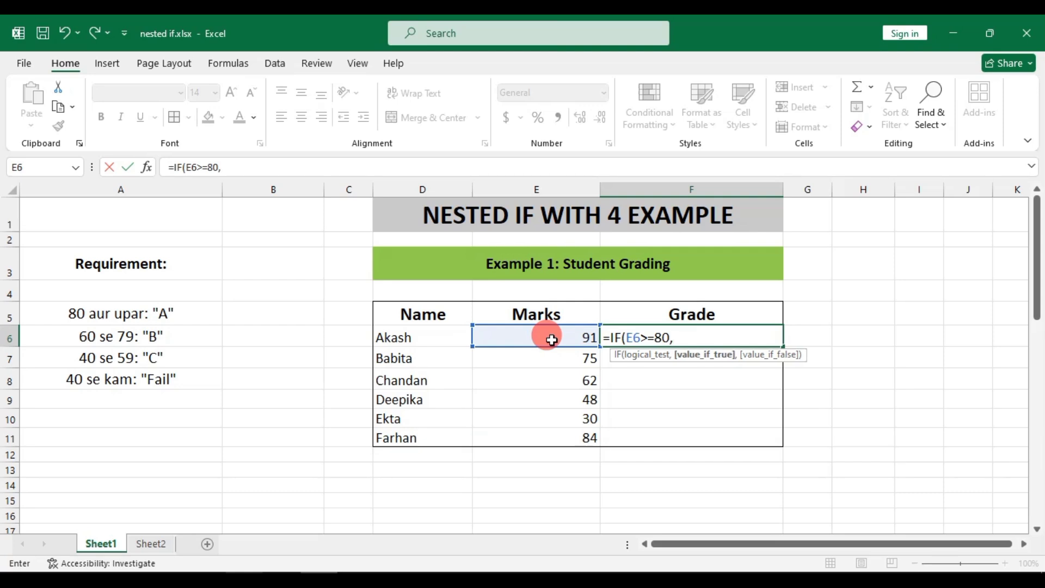
type("'")
key("BackSpace")
type("\"A\",")
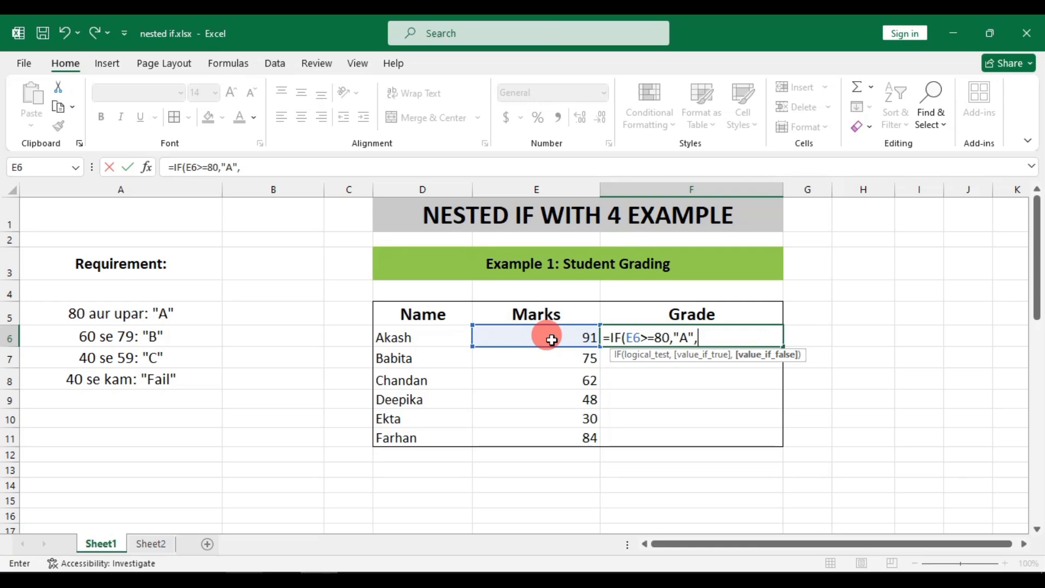
Nest a second IF in the F6 formula that tests E6>=60 and returns "B" when true
type("IF")
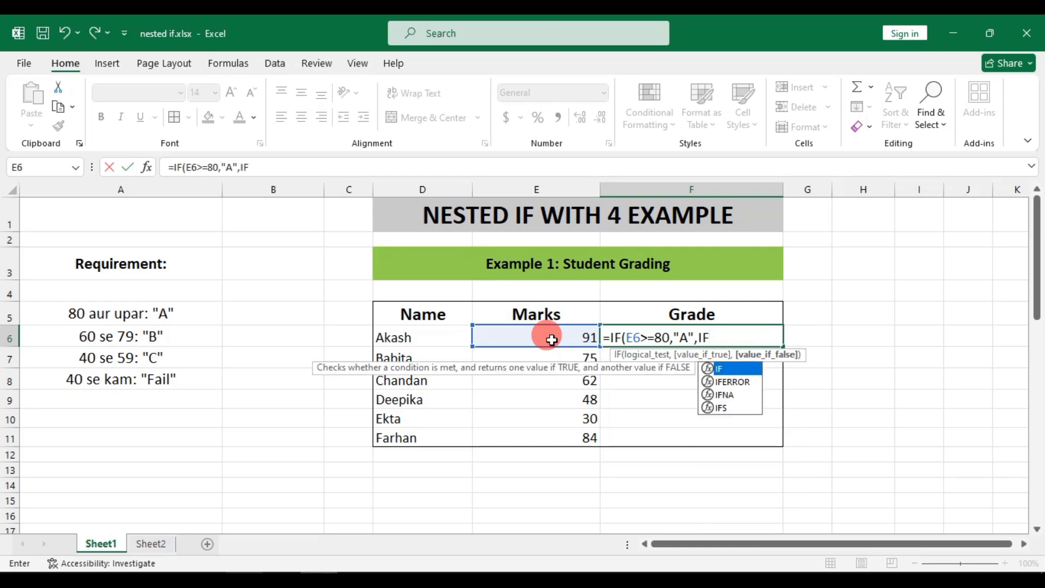
type("(")
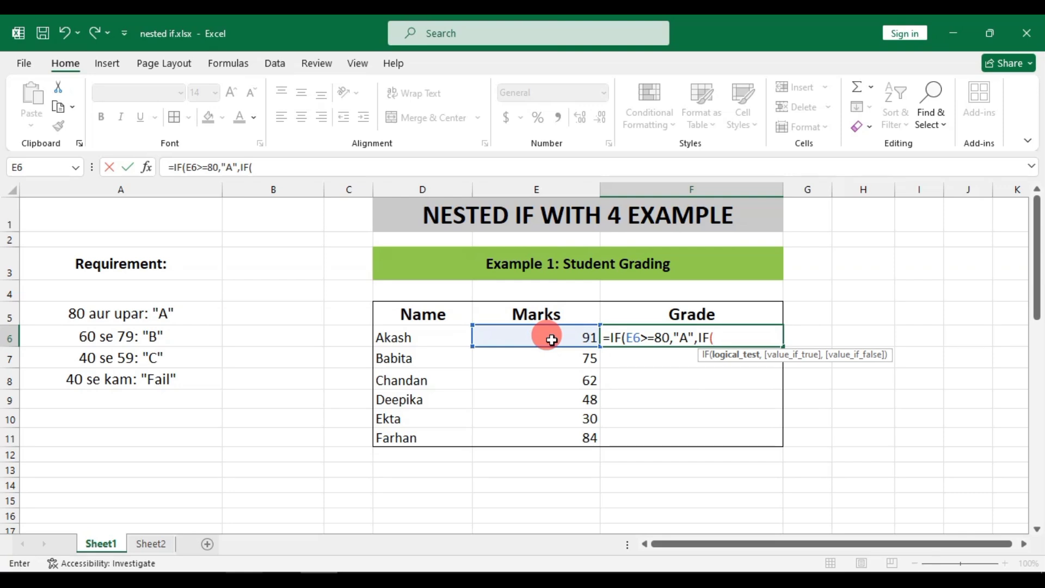
left_click(553, 340)
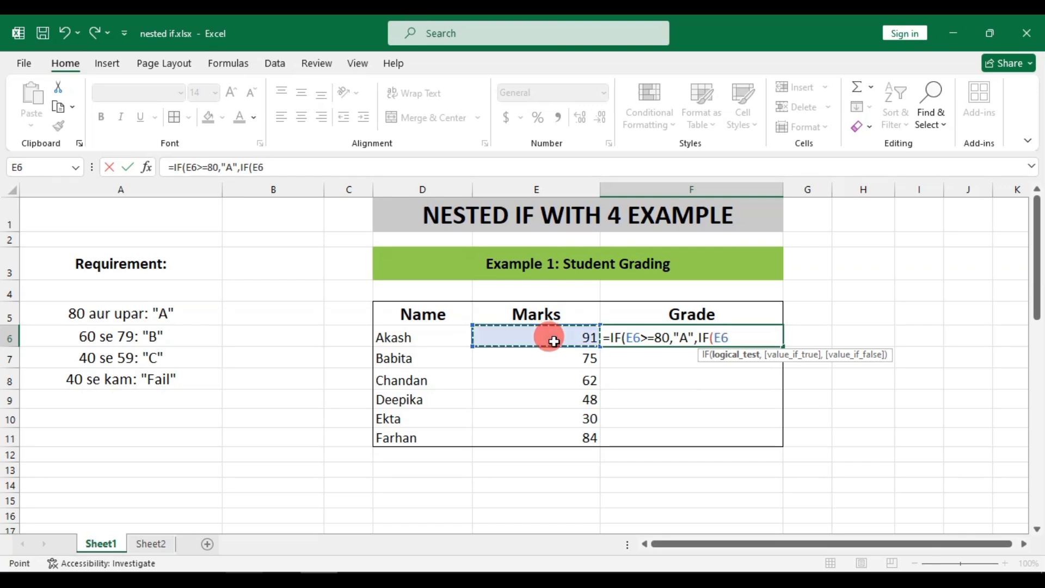
type(">=")
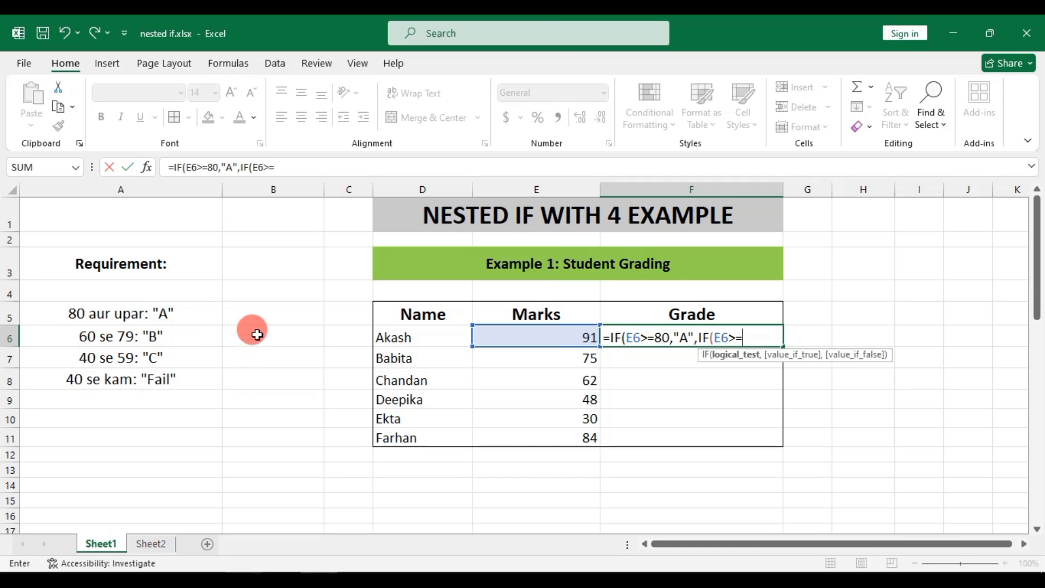
type("60")
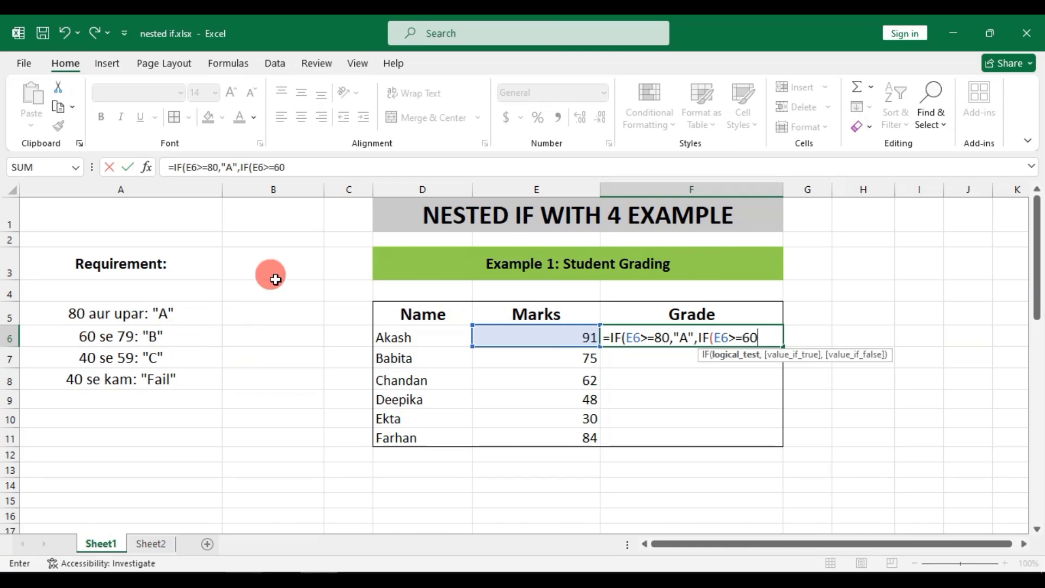
type(",")
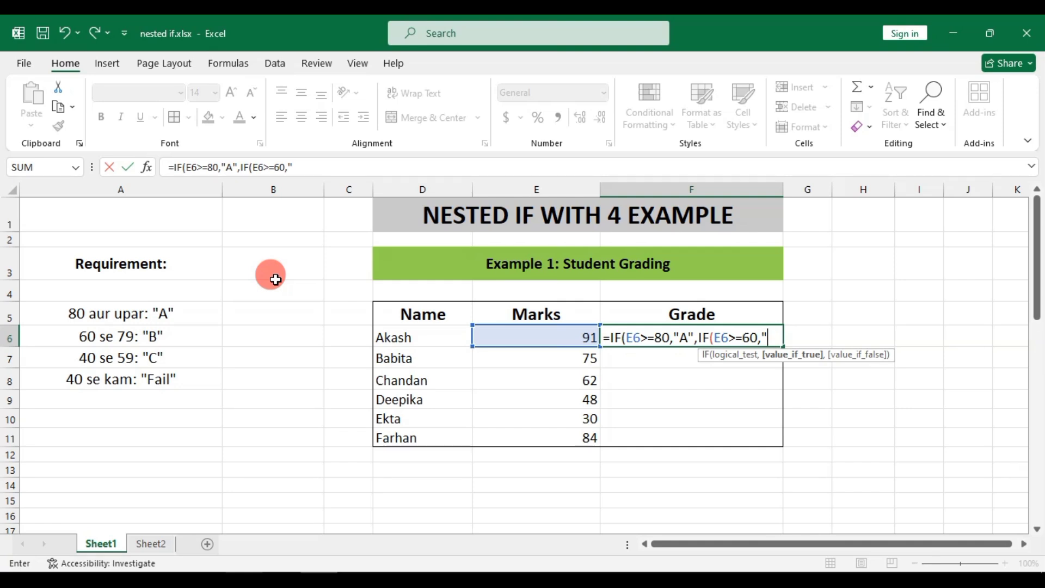
type("B\",IF")
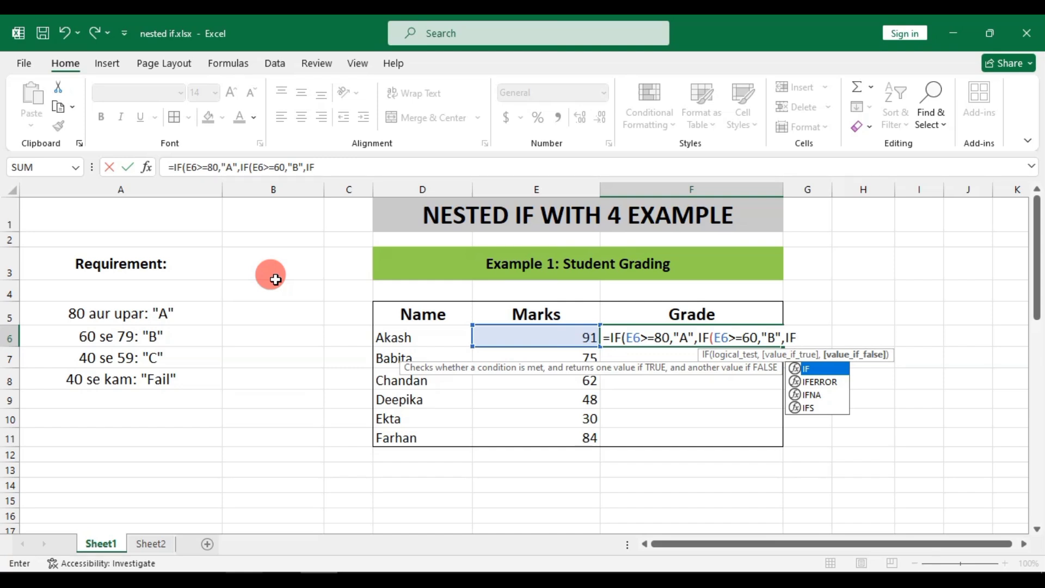
Nest a third IF in the F6 formula that tests E6>=40 and returns "C" when true
type("(")
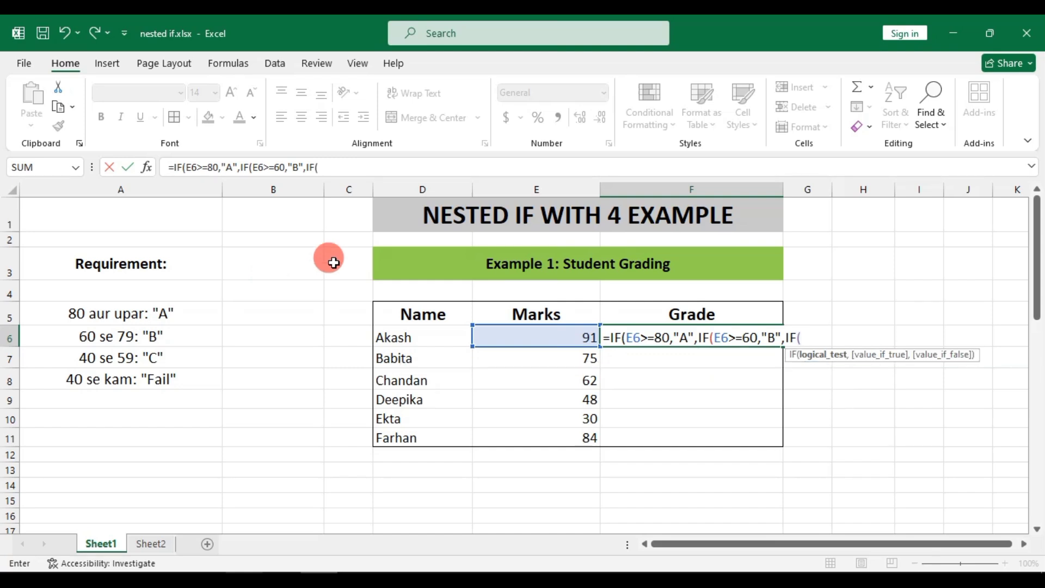
left_click(507, 336)
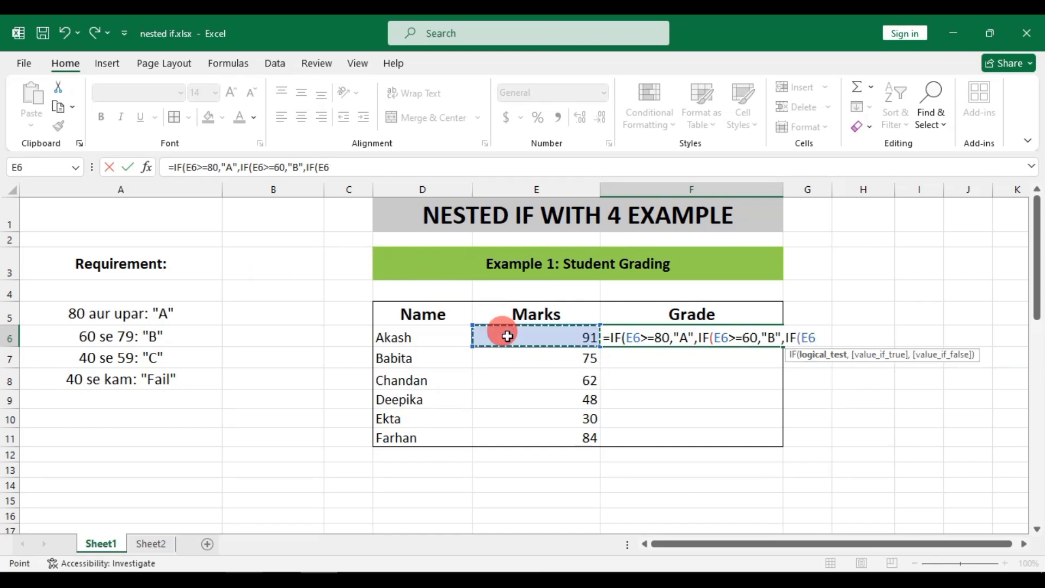
type(">=40")
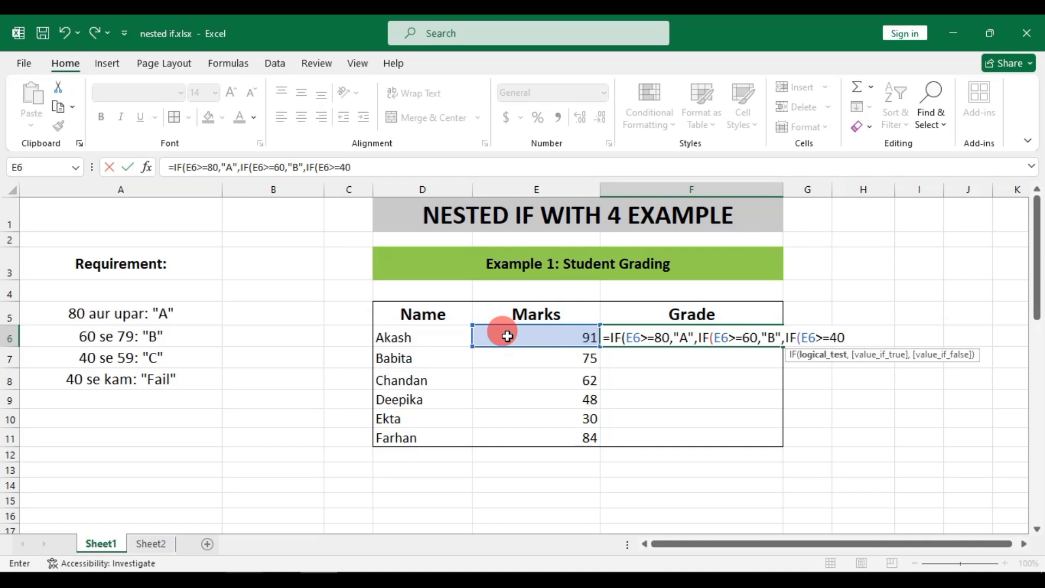
type("\"")
key("BackSpace")
type(",")
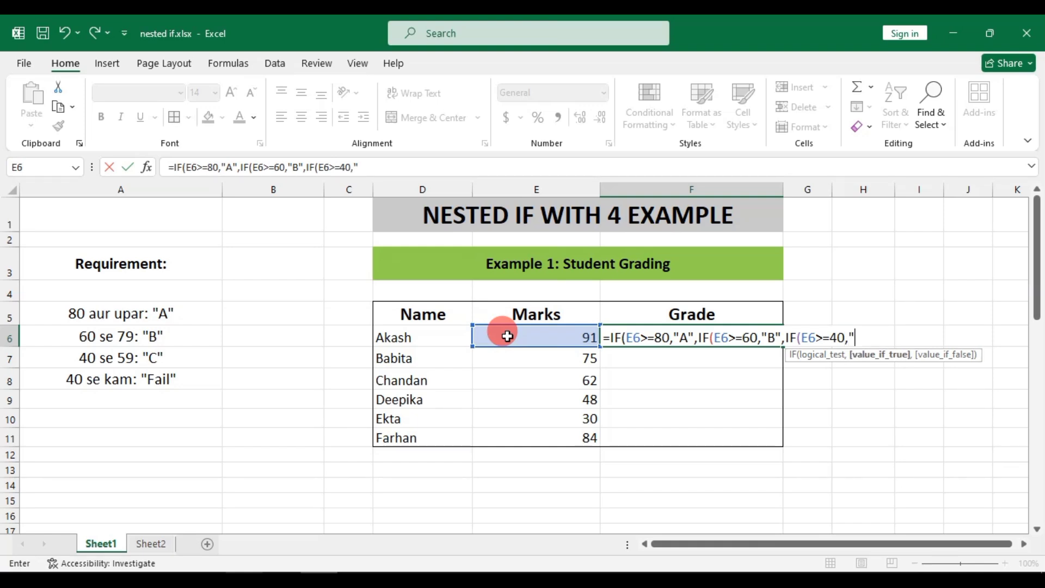
type("\"C\",")
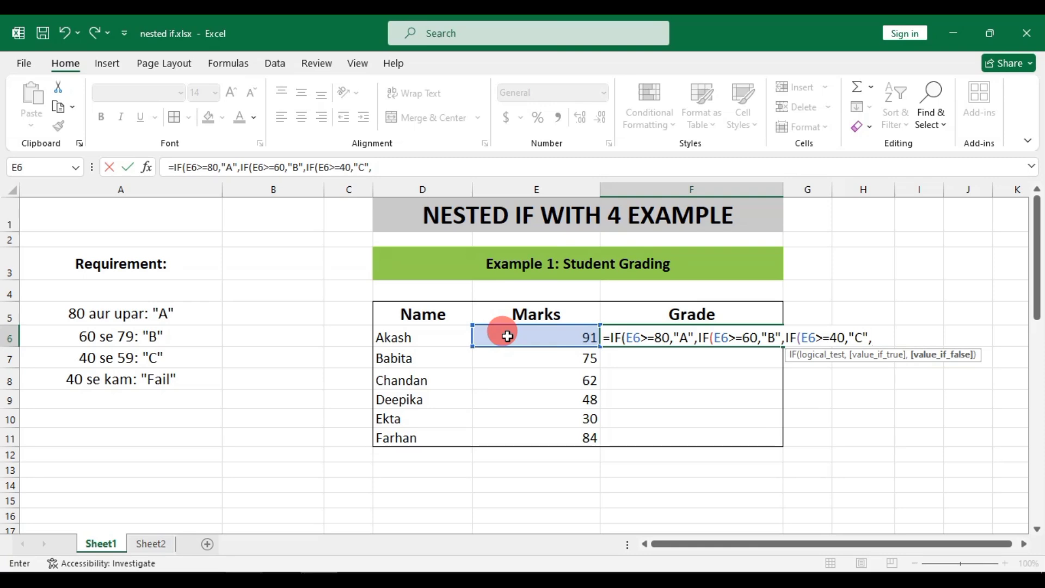
Finish the F6 formula with "FAIL" as the final value, close all three IF brackets, and accept the proposed typo correction
type("FAIL\")")
left_click(674, 338)
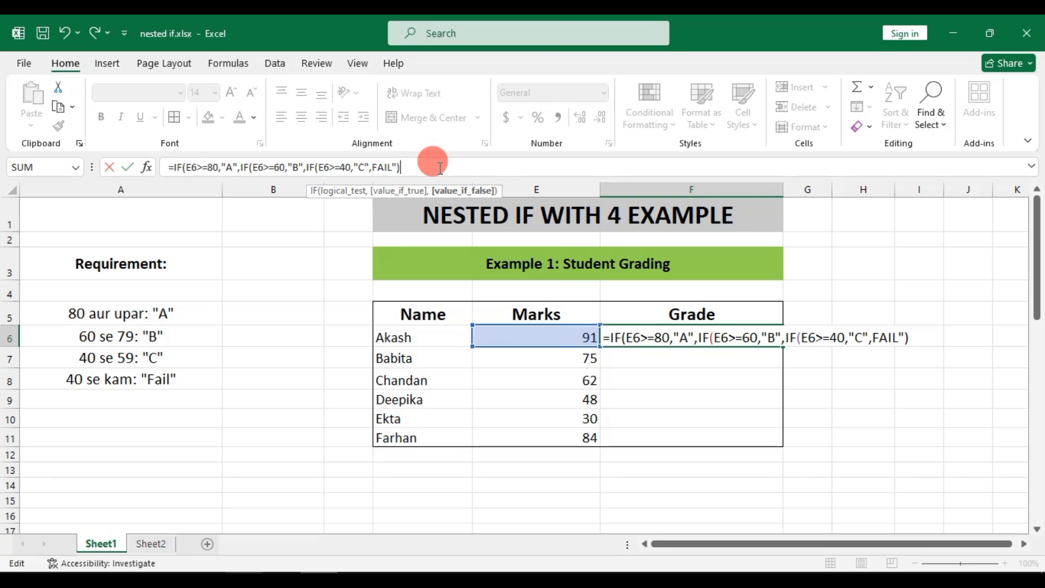
key("Return")
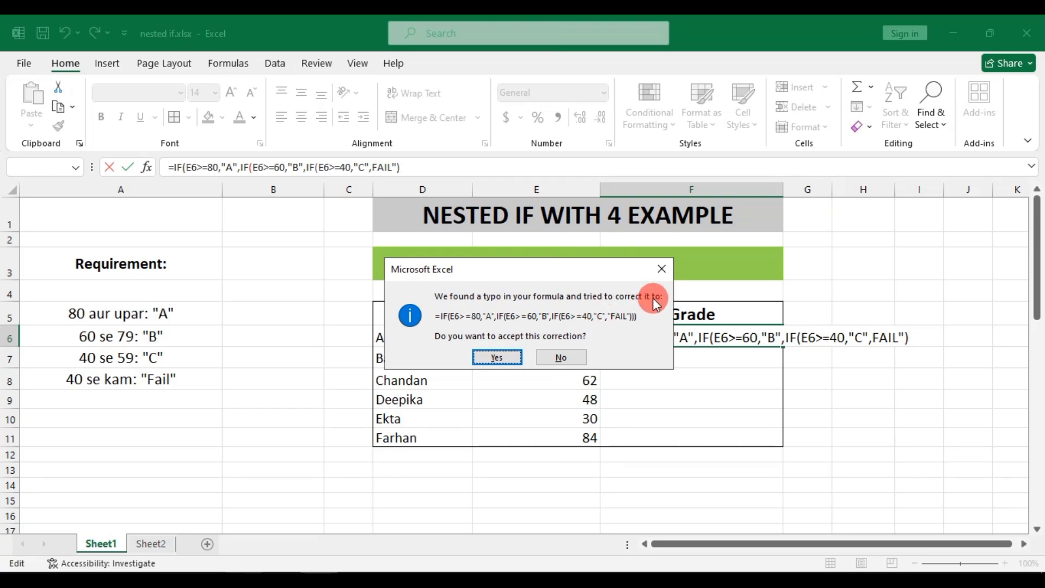
left_click(662, 268)
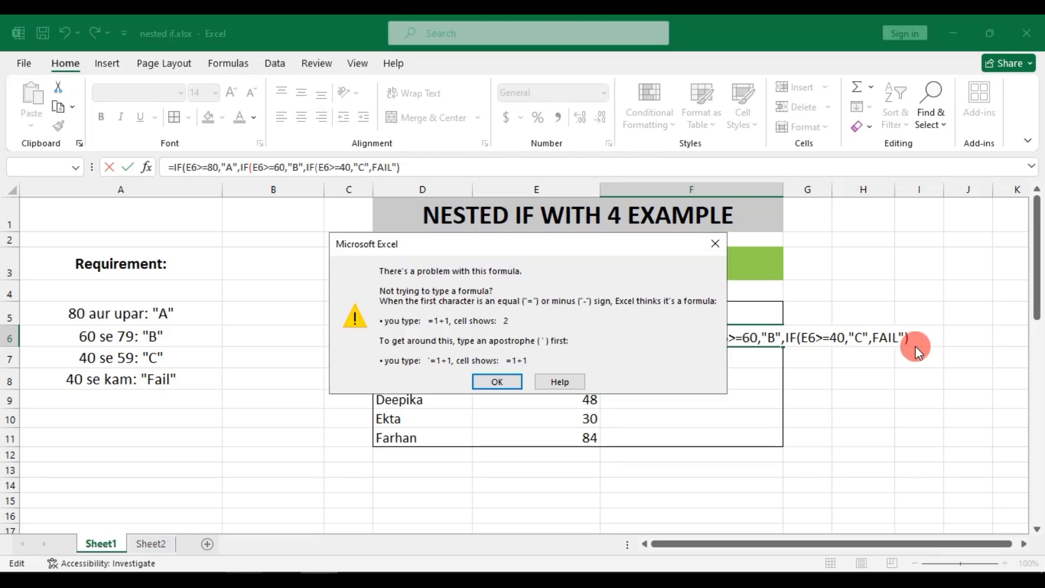
left_click(496, 383)
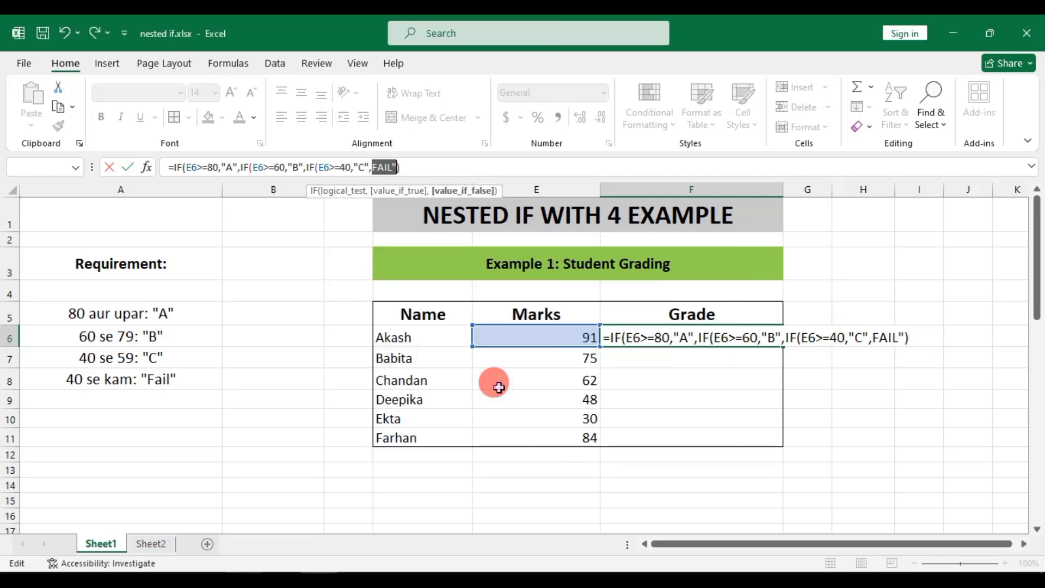
left_click(438, 164)
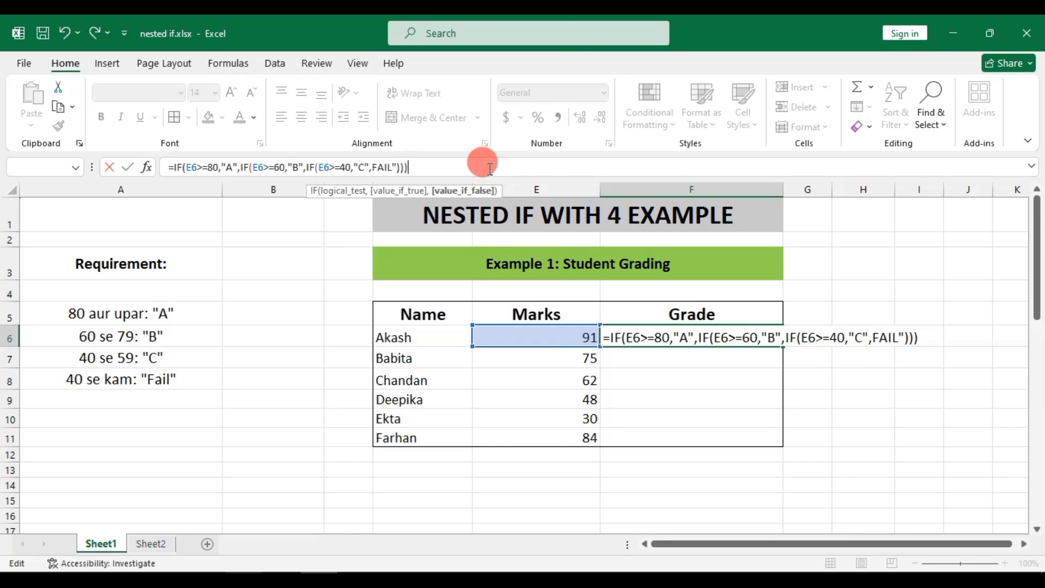
key("Return")
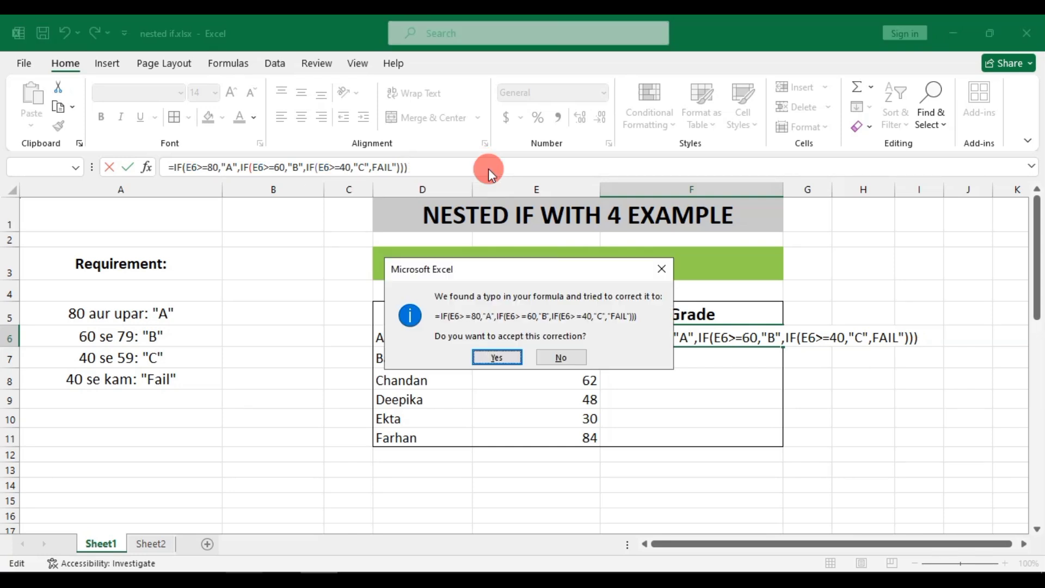
key("Return")
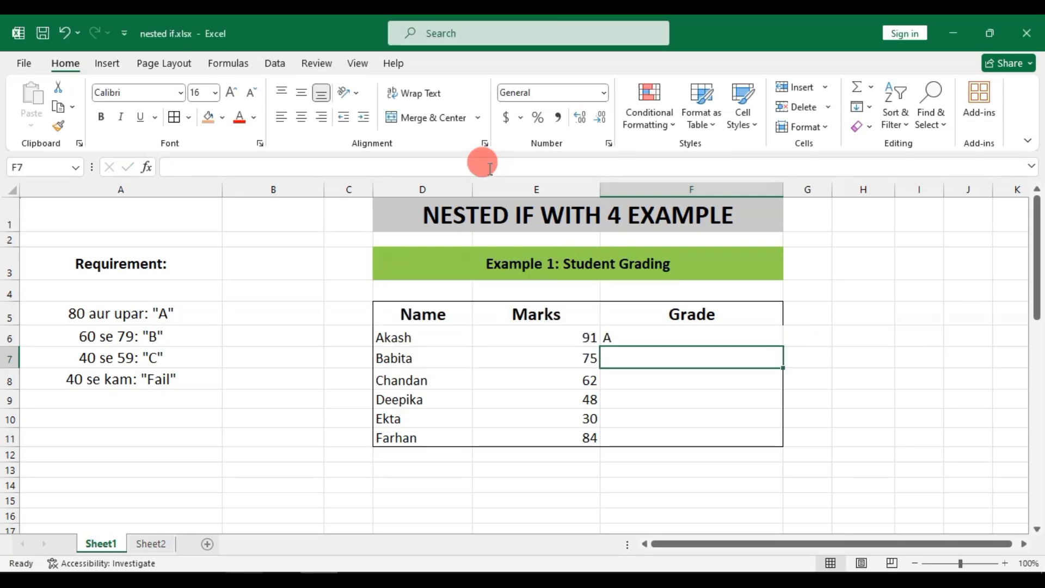
Copy the grade formula from F6 down through F11 and check the grade in row 10
left_click(731, 336)
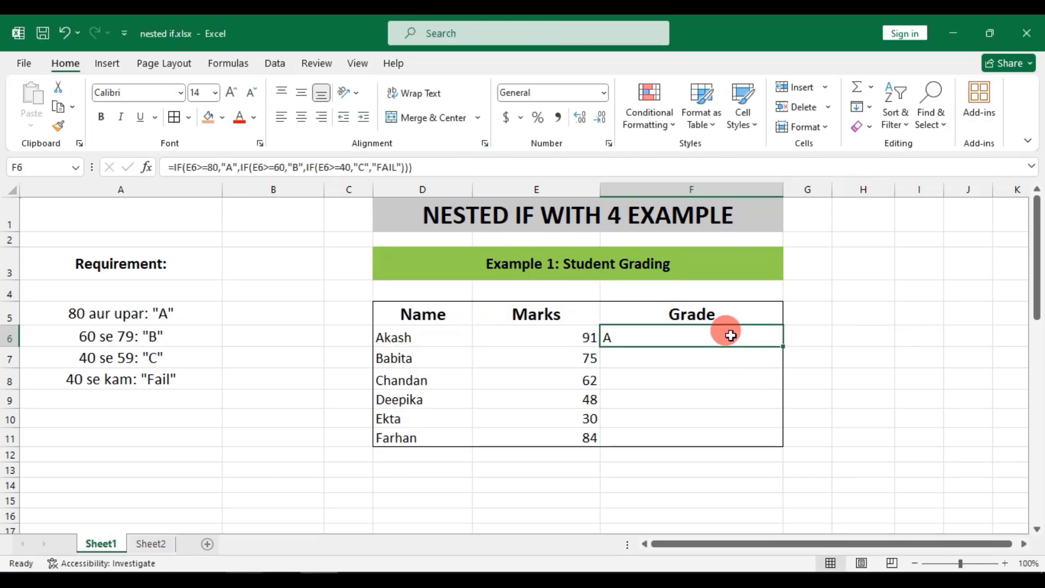
double_click(783, 347)
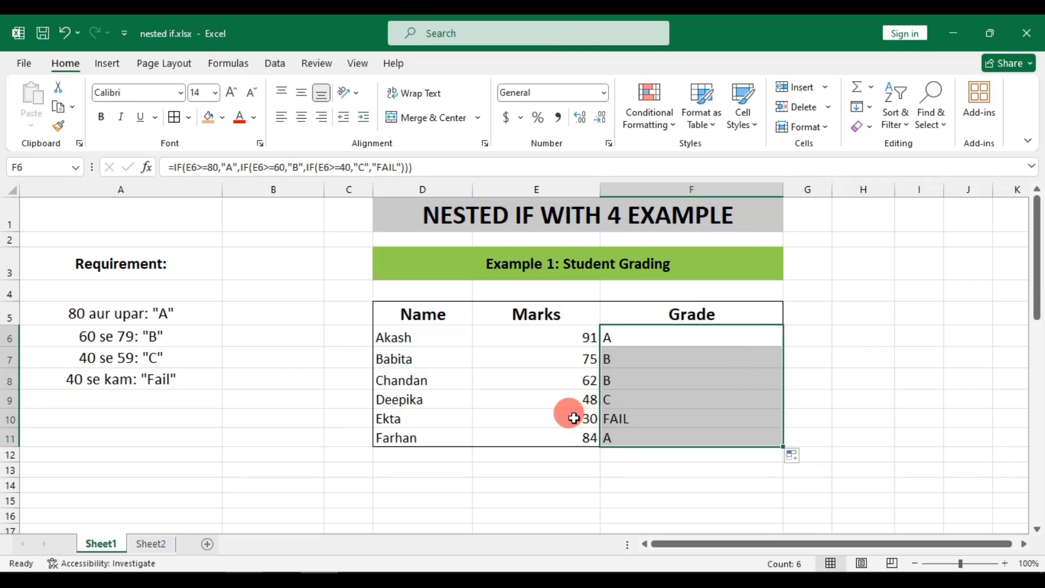
left_click(550, 418)
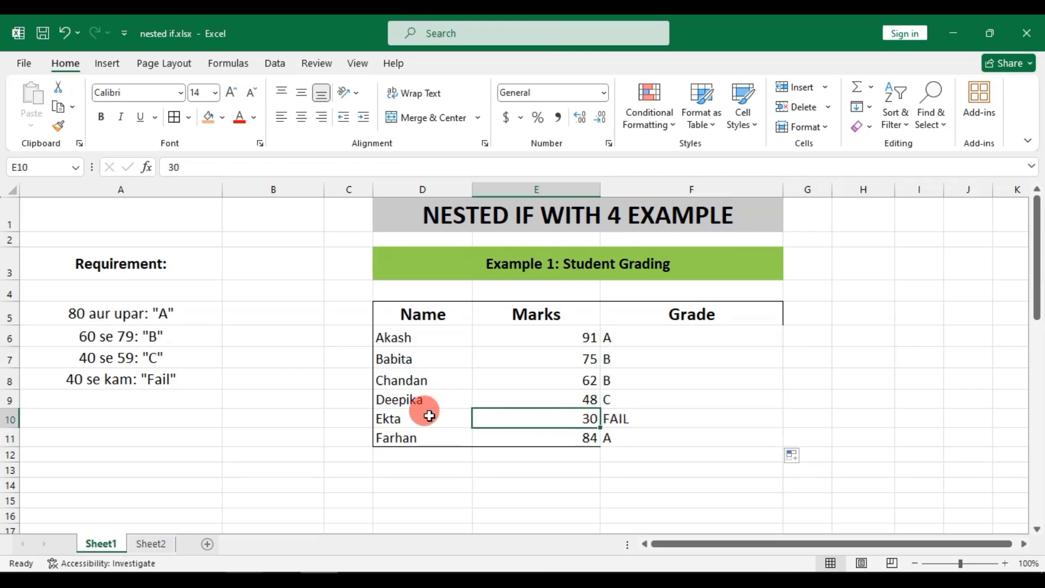
left_click_drag(429, 415, 641, 411)
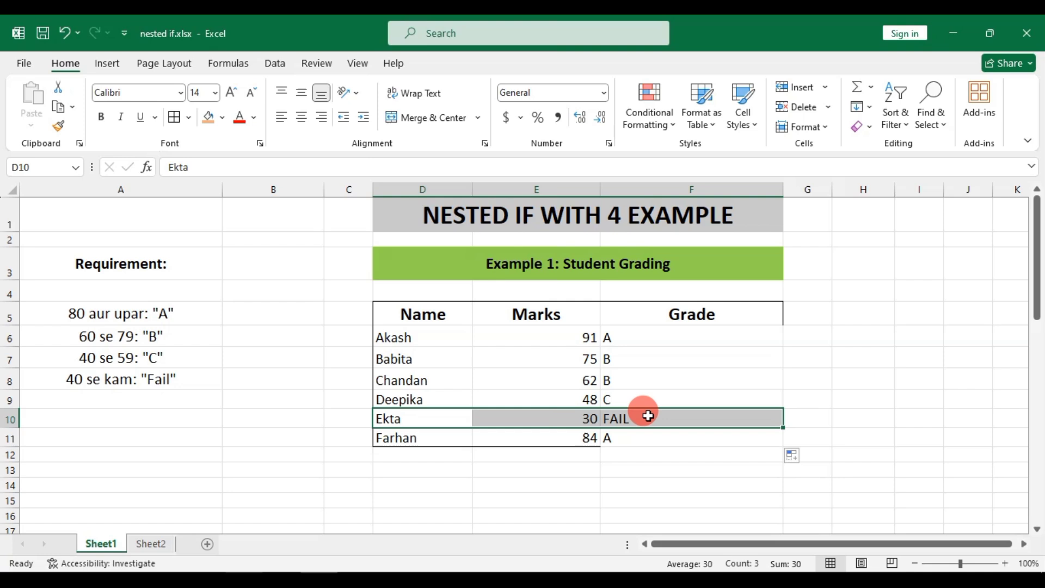
Test the grade formula at the C threshold by setting the marks in E10 to 40
double_click(574, 418)
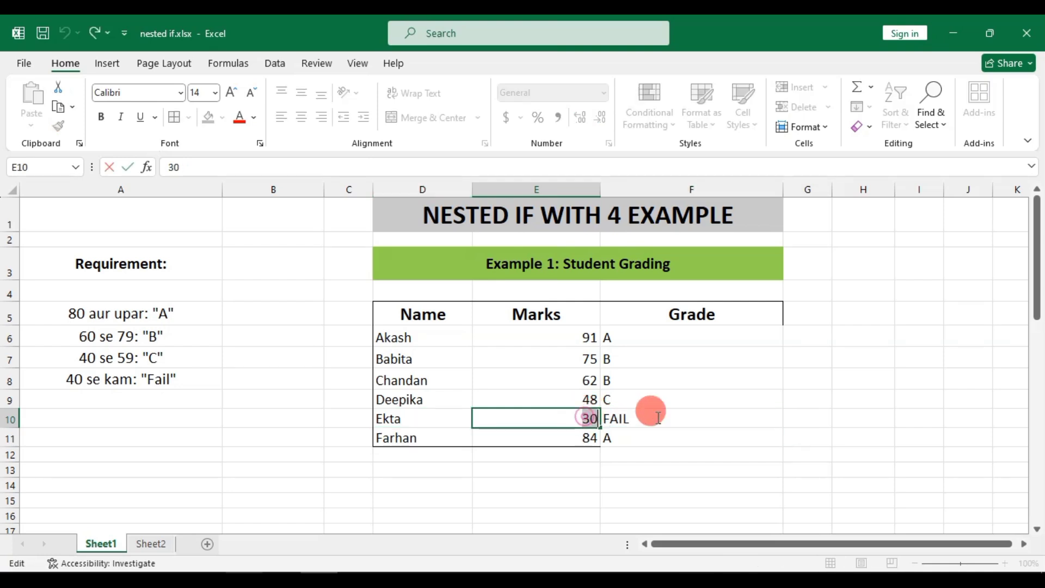
type("40")
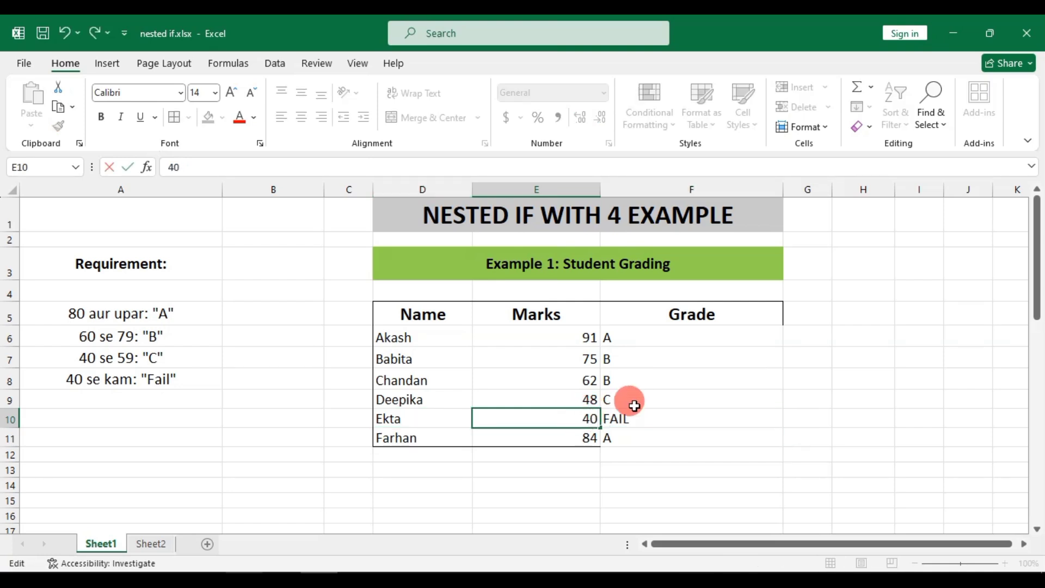
key("Return")
left_click(612, 412)
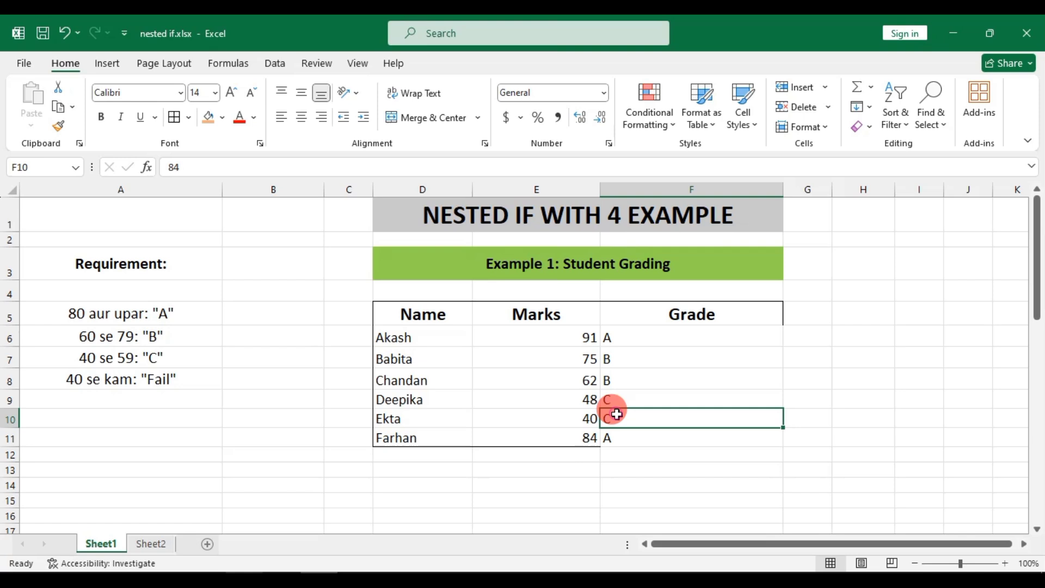
Test the grade formula with high marks by setting E10 to 91
double_click(586, 422)
left_click_drag(586, 420, 441, 417)
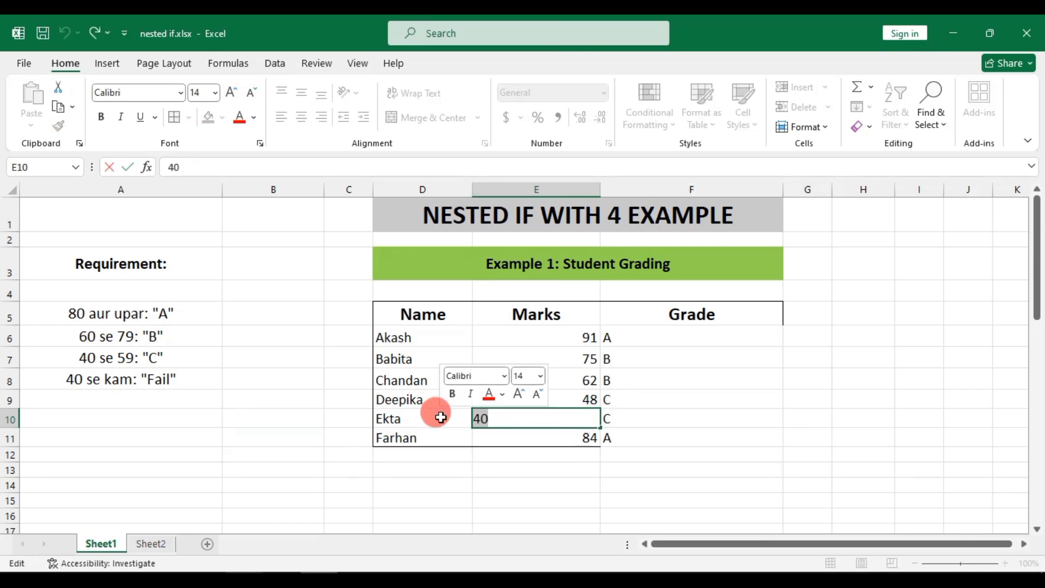
type("91")
key("Return")
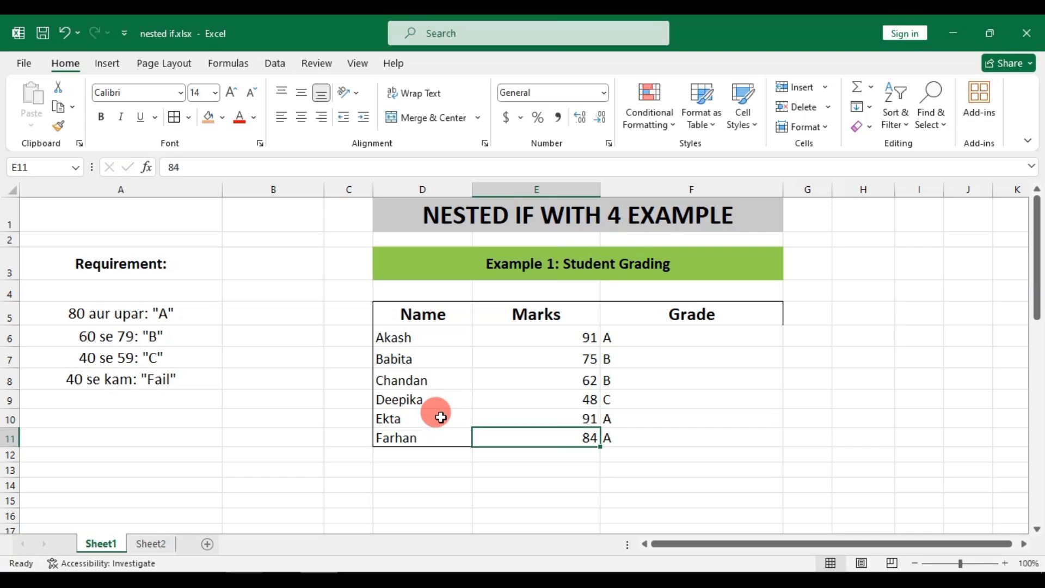
Restore the marks in E10 to 30
double_click(588, 418)
left_click_drag(588, 418, 226, 385)
type("30")
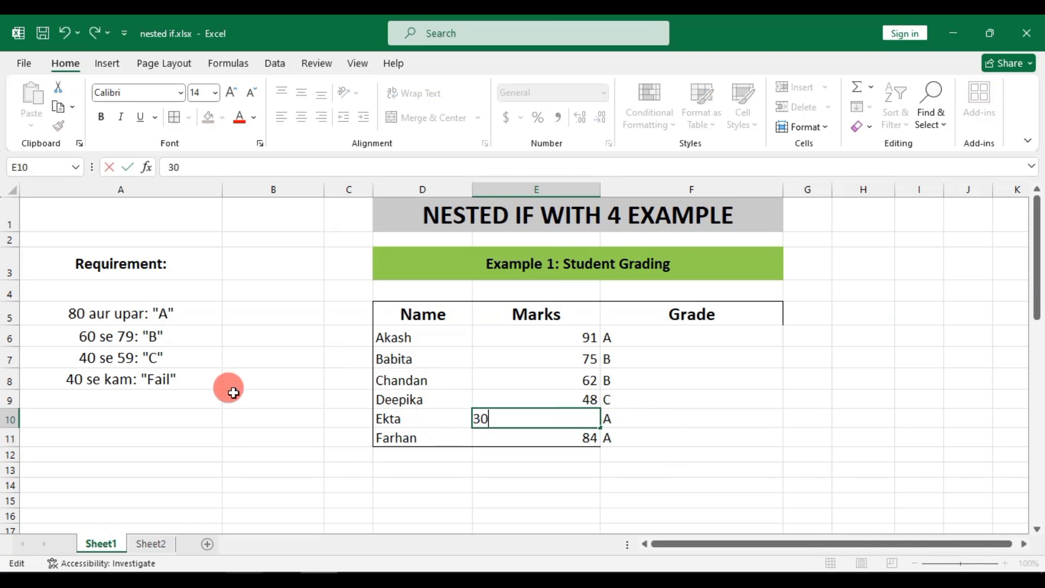
key("Return")
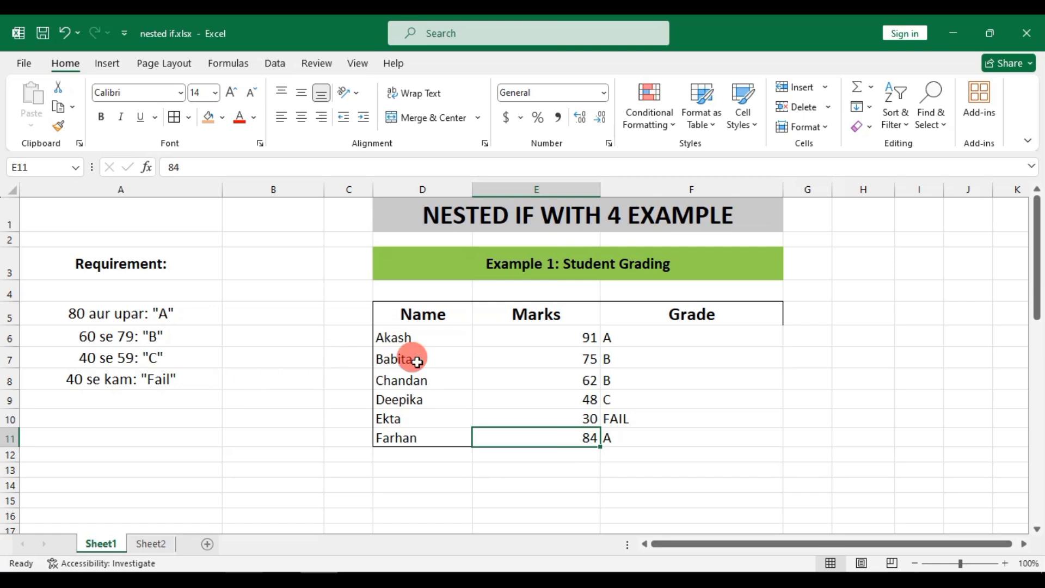
Set the first student's marks in E6 to 40 and check the grade in F6
double_click(584, 337)
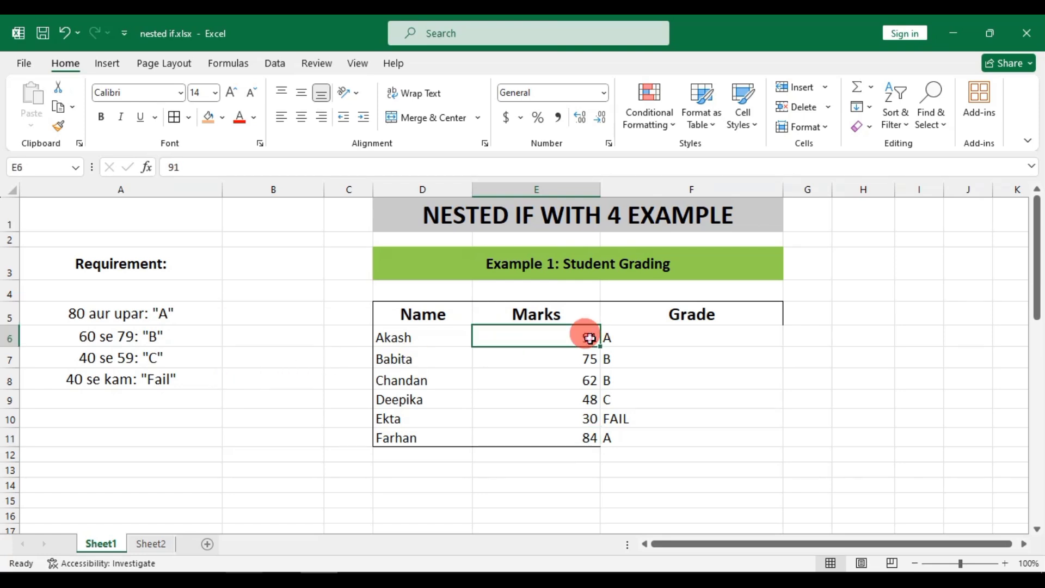
left_click_drag(583, 338, 391, 331)
type("40")
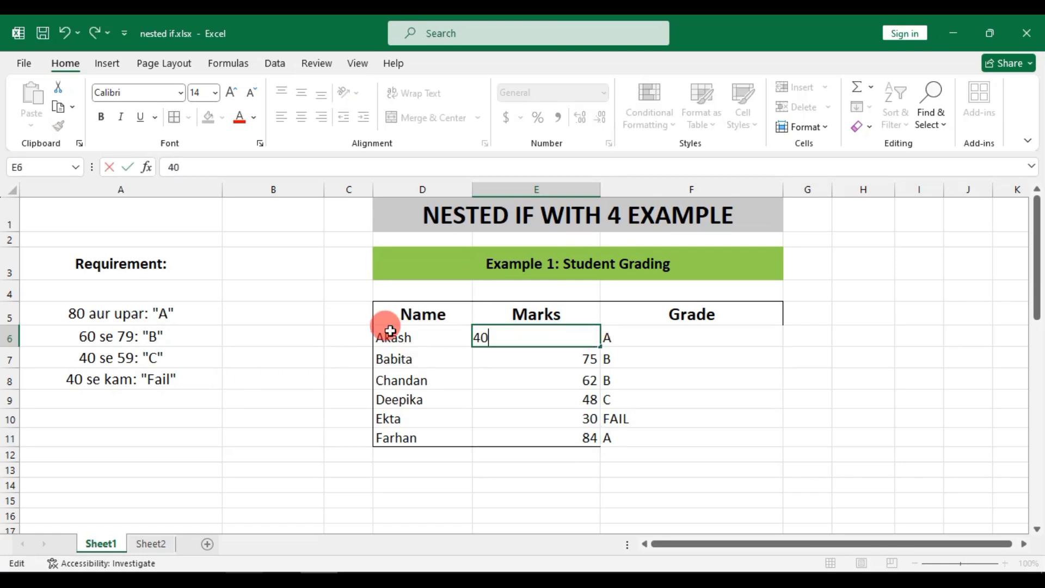
key("Return")
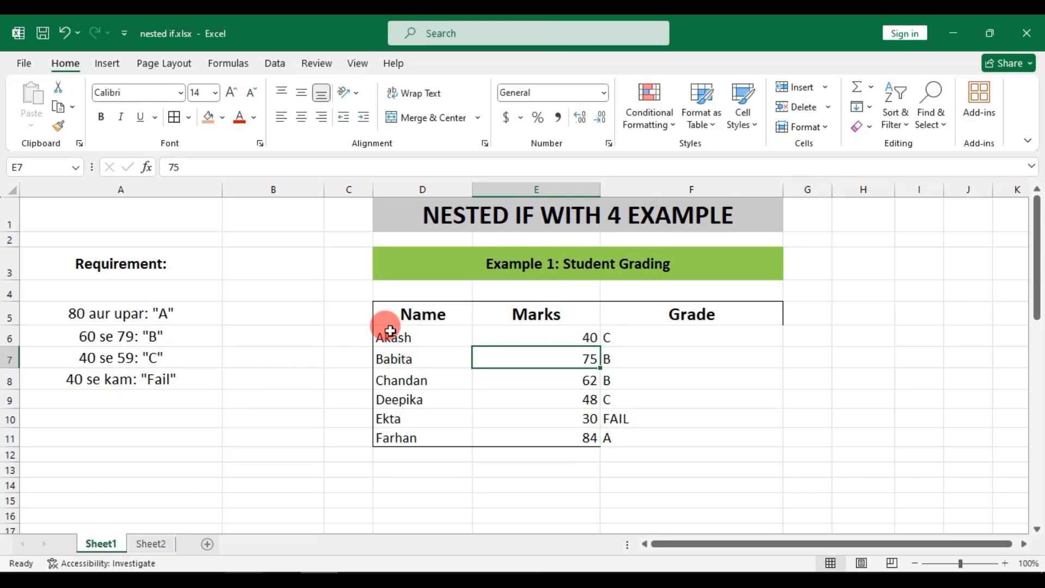
left_click(642, 337)
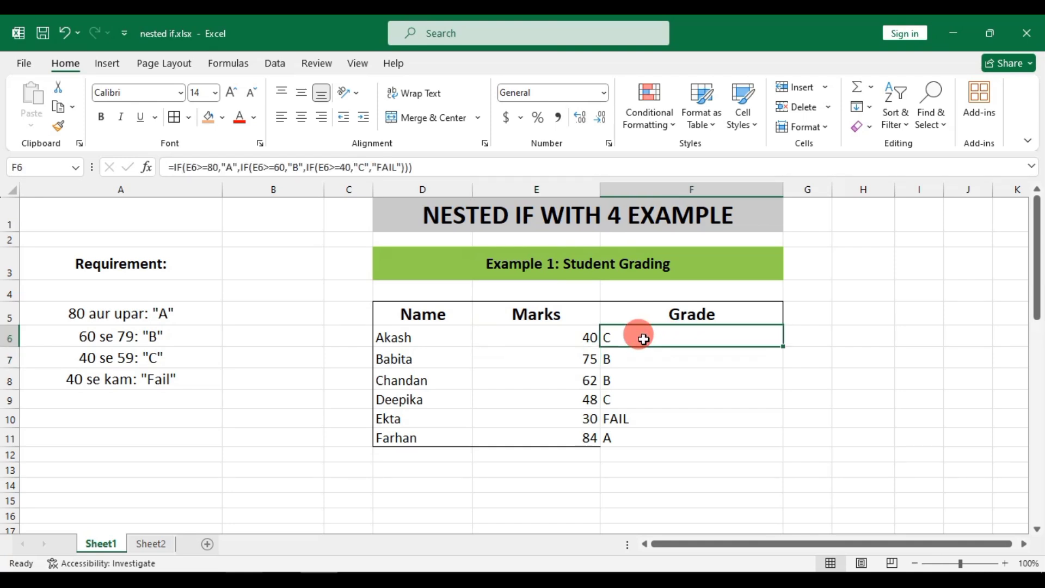
Set the marks in E6 to 39 to test the formula just below the C threshold
double_click(563, 336)
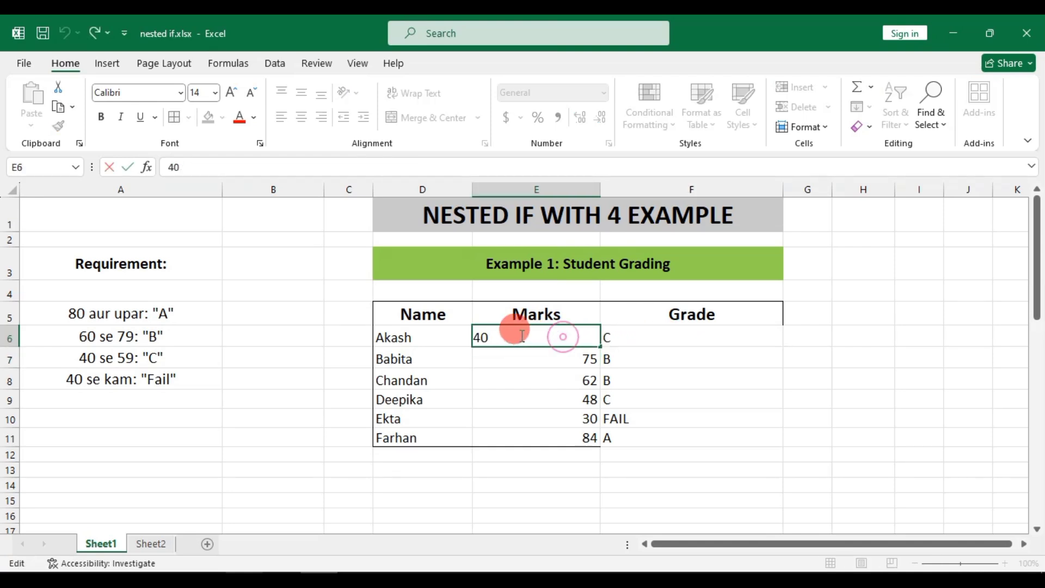
left_click_drag(522, 336, 249, 339)
type("39")
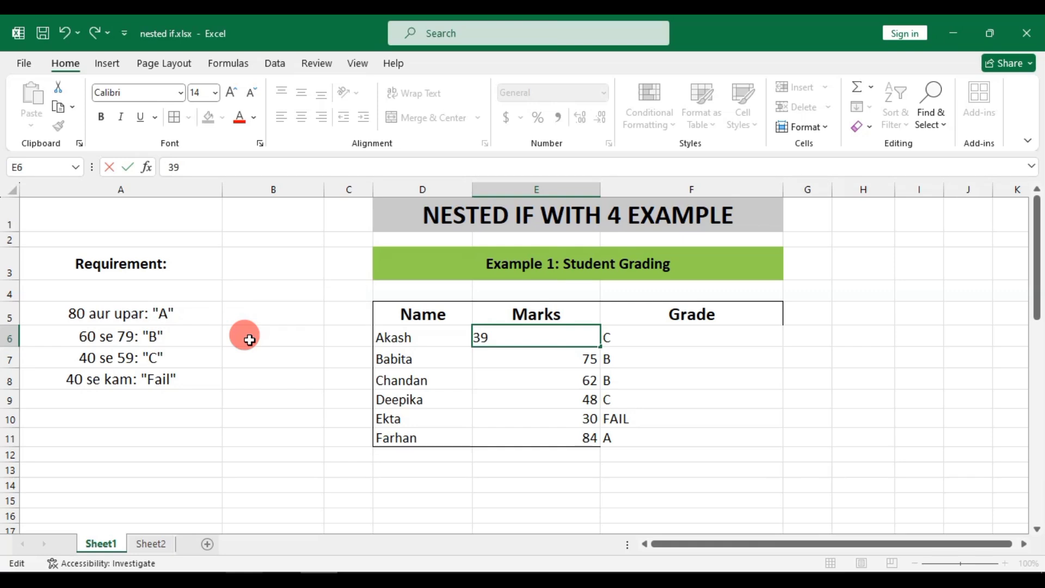
key("Return")
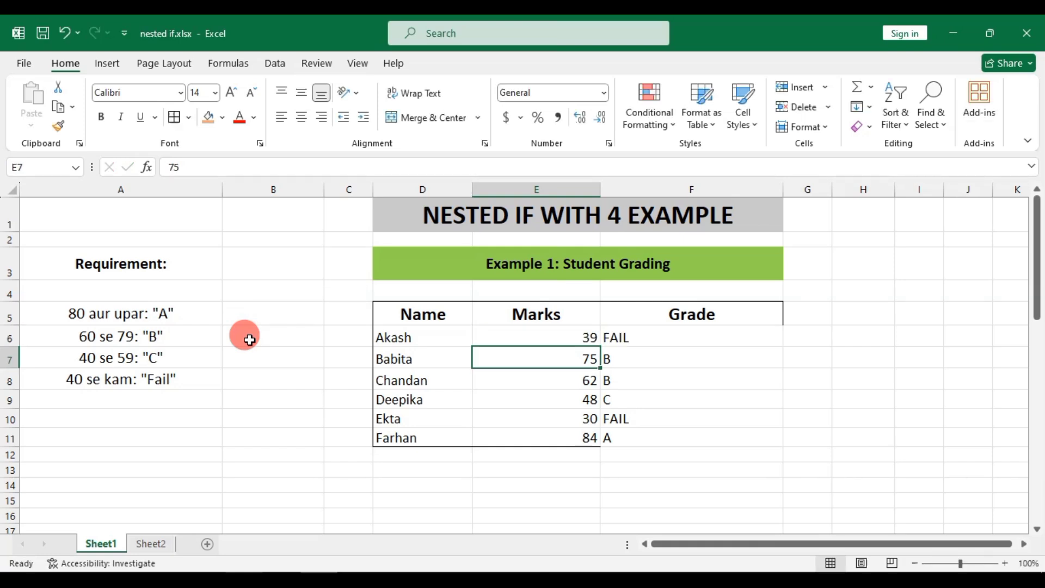
left_click(612, 335)
Restore the marks in E6 to 91
left_click(596, 336)
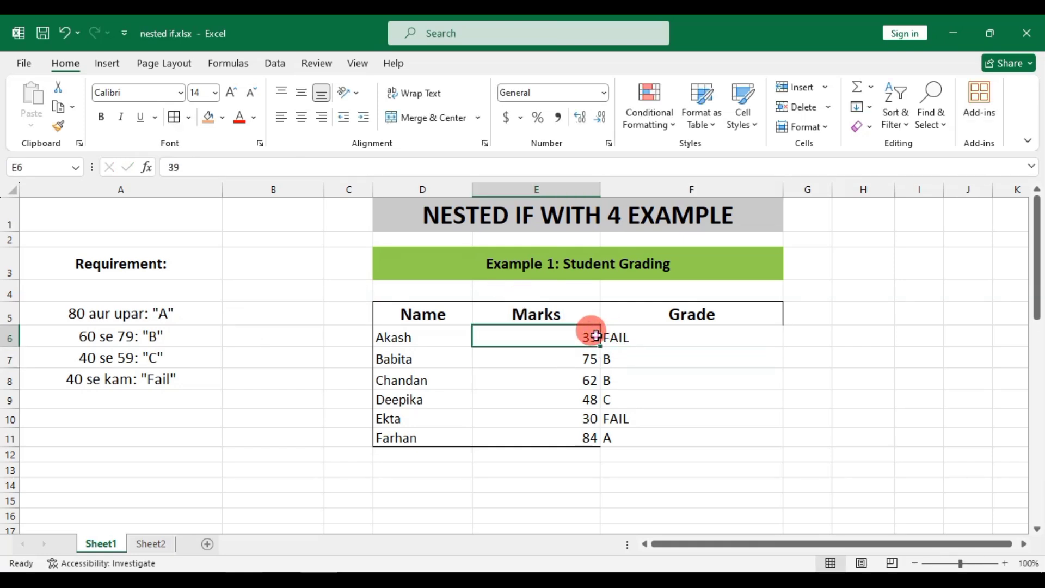
double_click(596, 335)
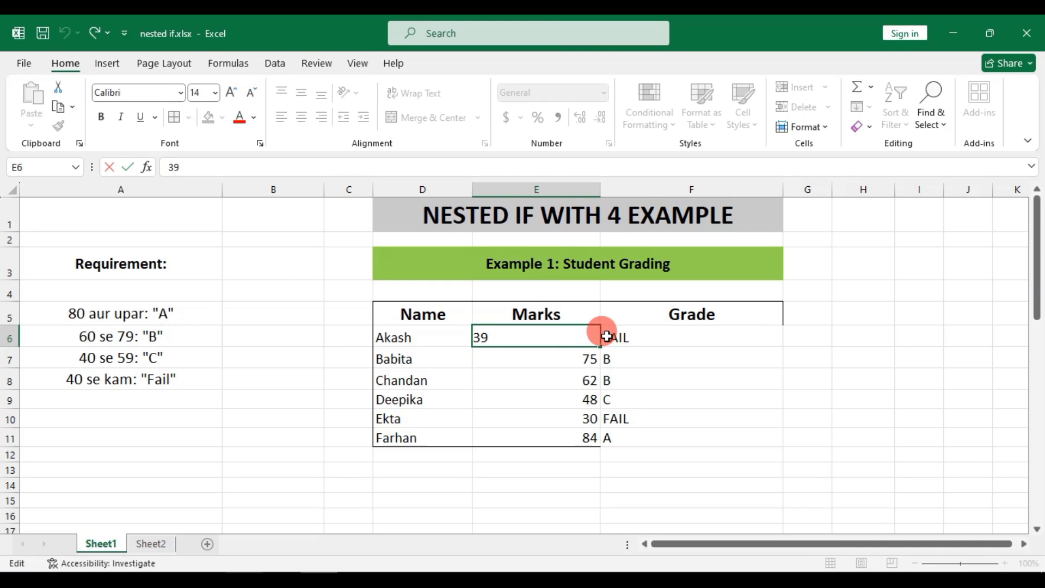
key("BackSpace")
type("91")
key("Return")
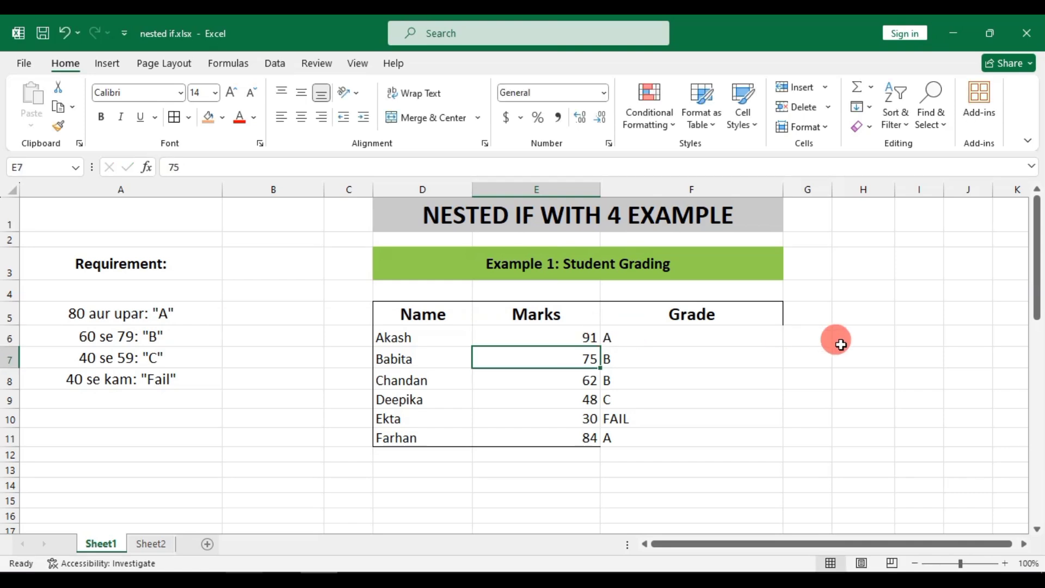
Examine the salary-slab bonus rules for Example 2 in A24:A27 and select the first Bonus cell, F24
left_click(727, 357)
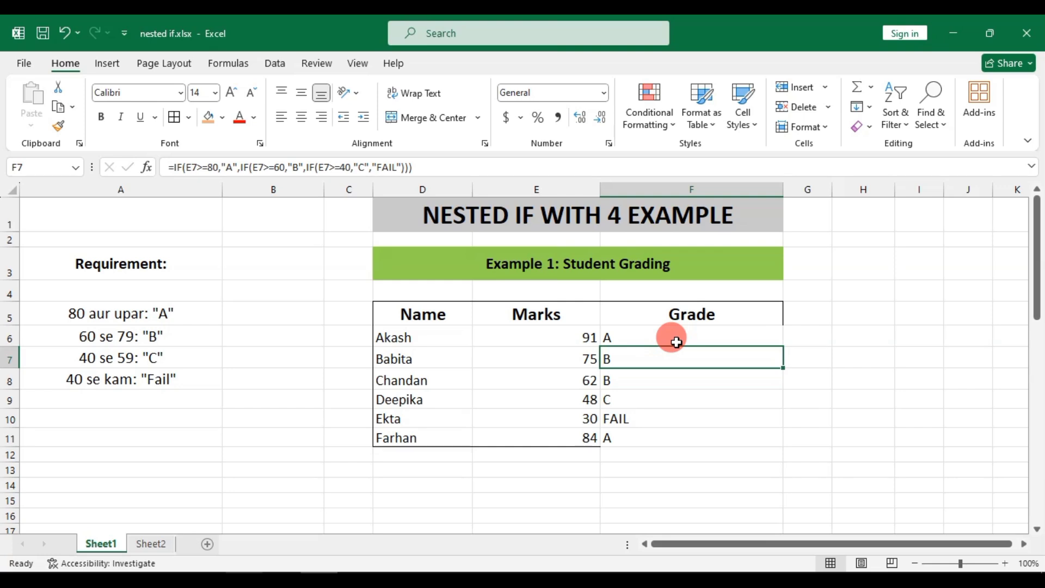
scroll(676, 342, "down", 5)
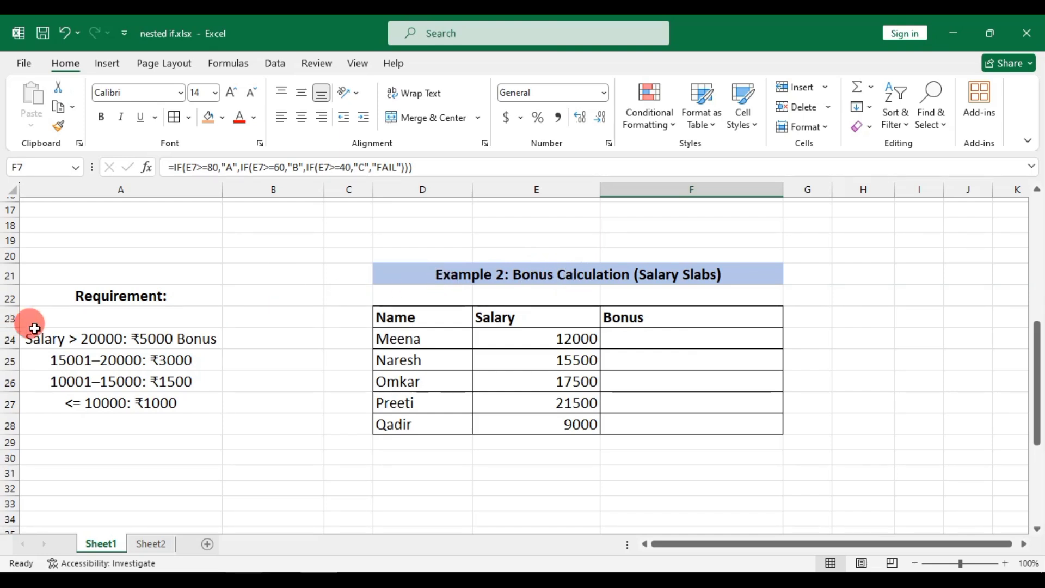
left_click(102, 337)
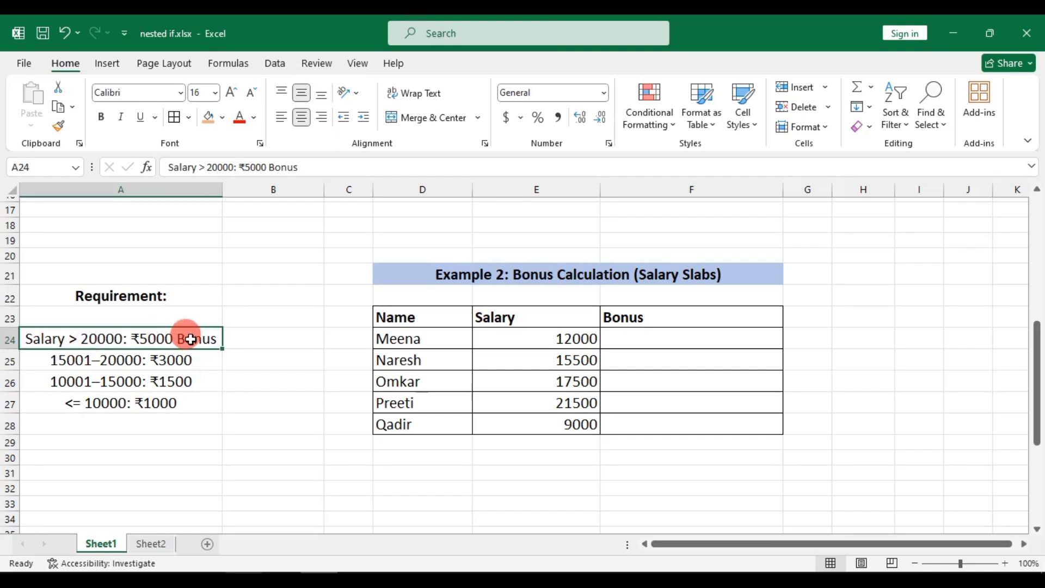
left_click(72, 366)
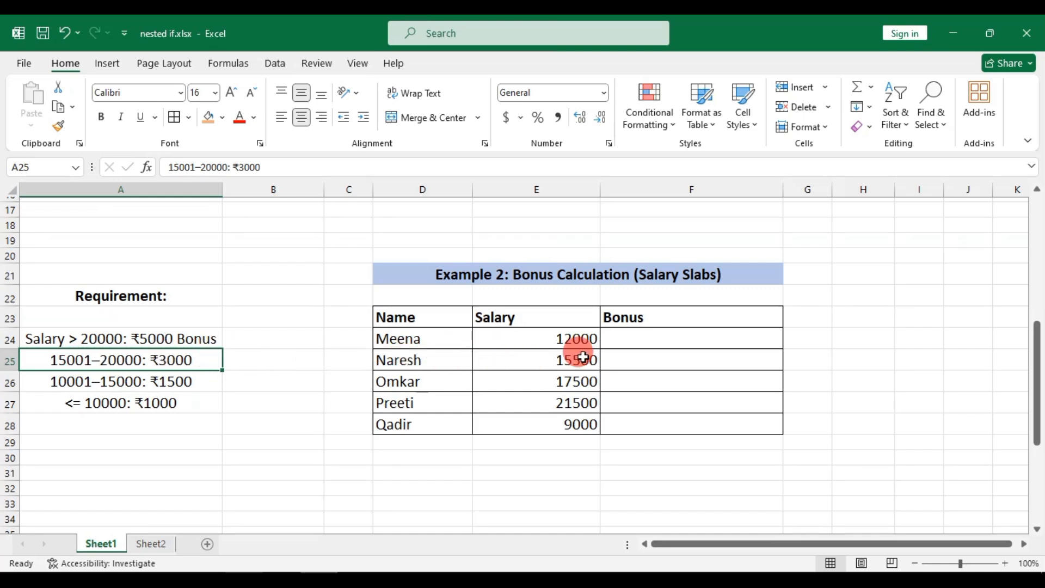
left_click(70, 382)
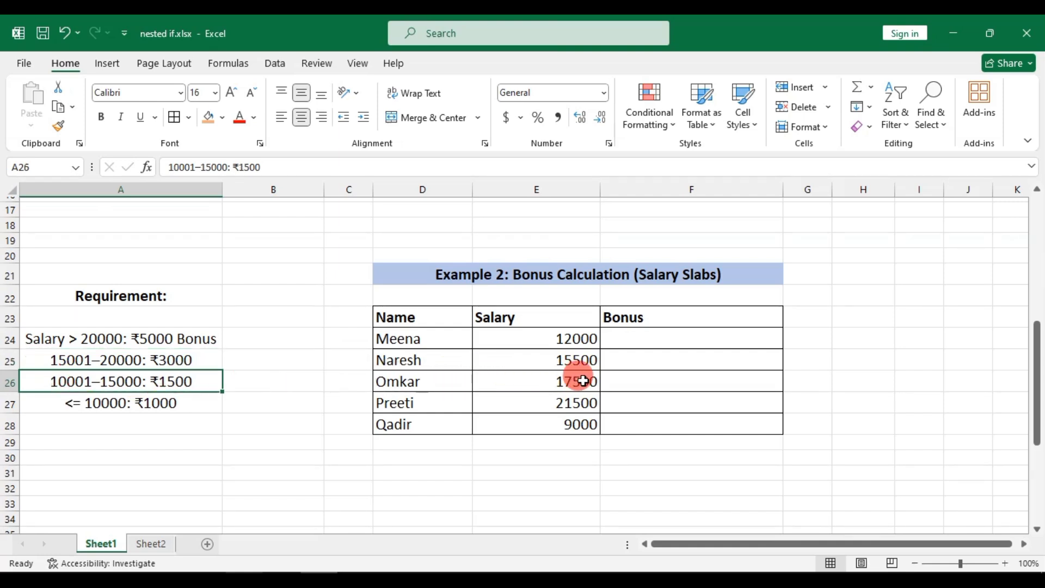
left_click(149, 404)
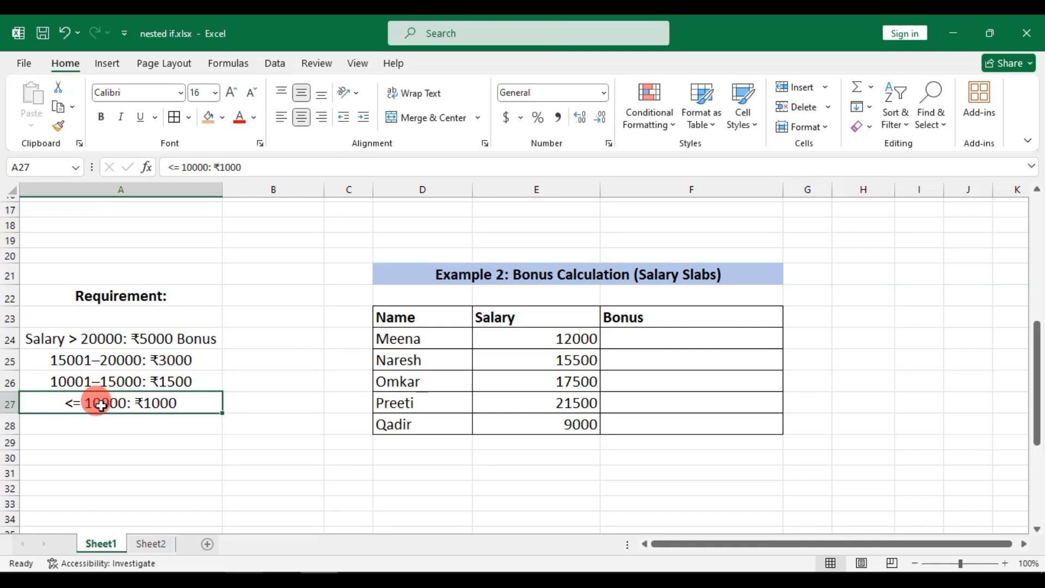
left_click(639, 339)
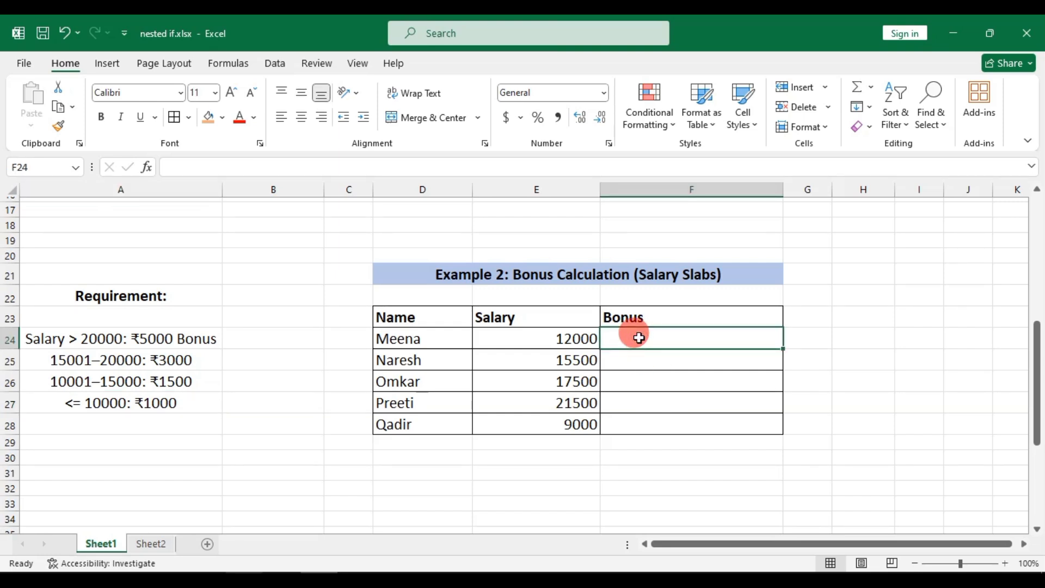
Start an IF formula in F24 that returns a bonus of 5000 when the salary in E24 is greater than 20000
double_click(640, 337)
type("=IF")
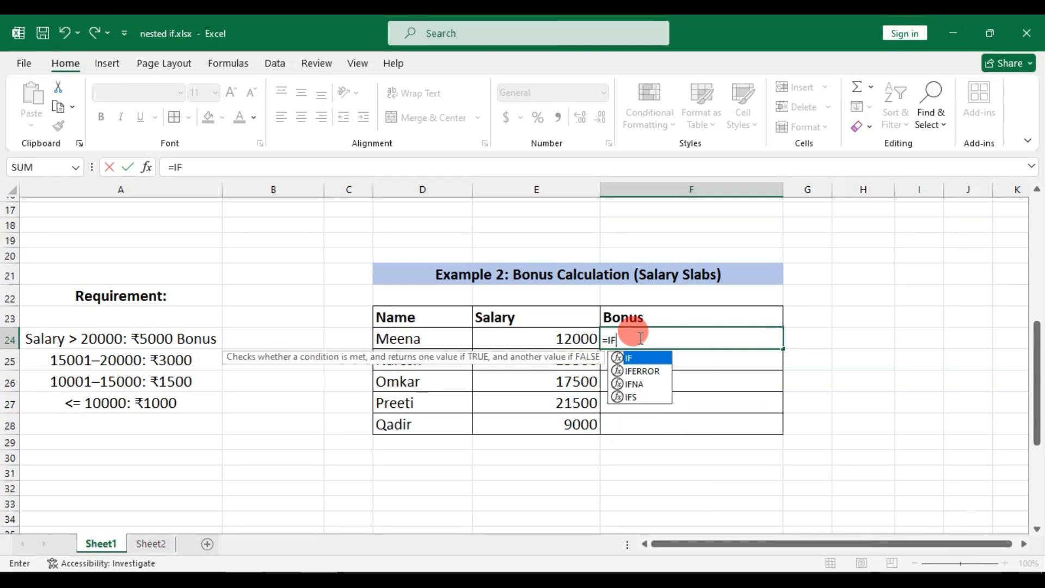
type("(")
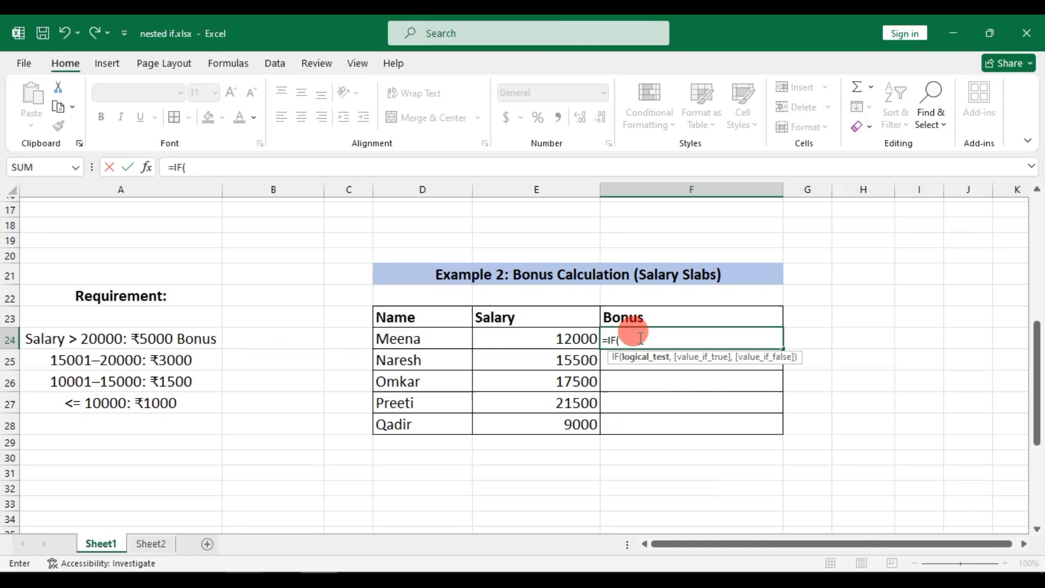
left_click(548, 340)
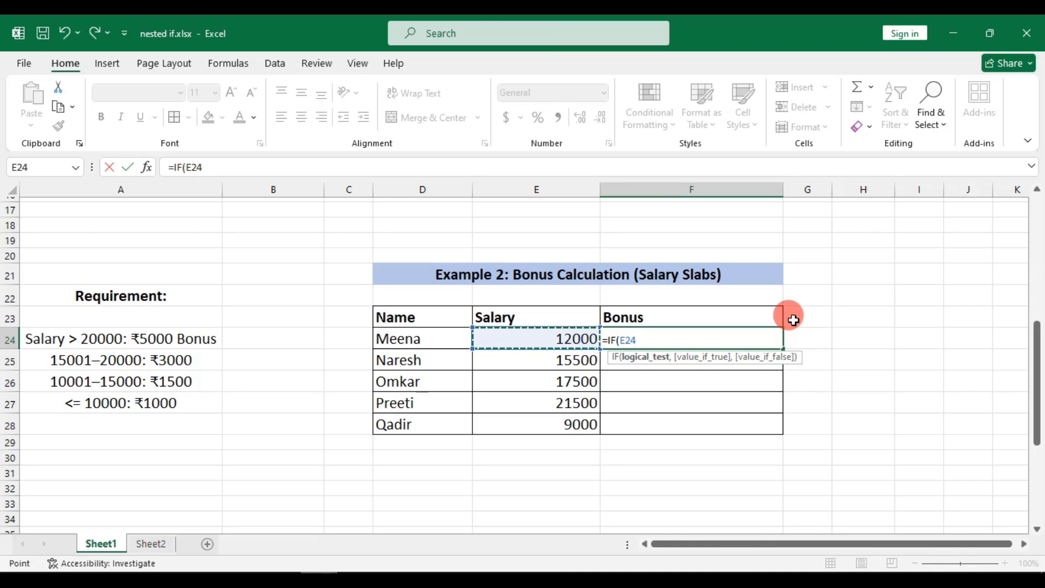
type(">")
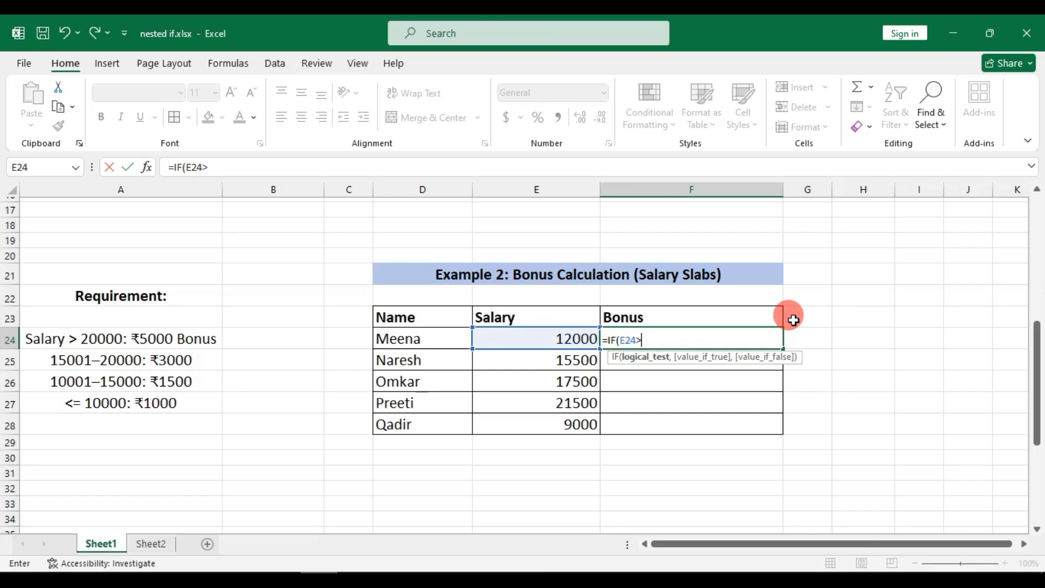
type("20")
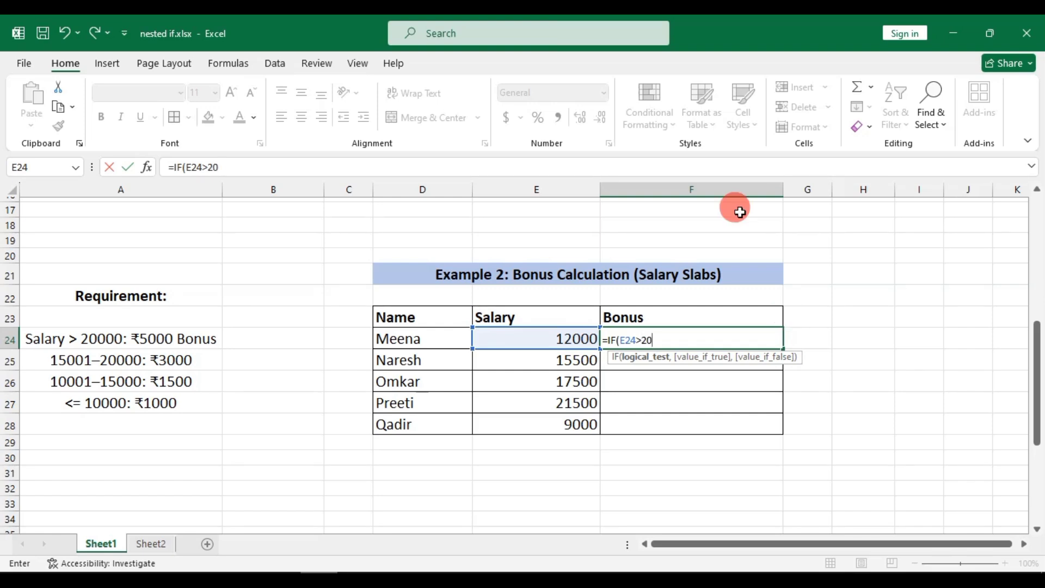
type("000,")
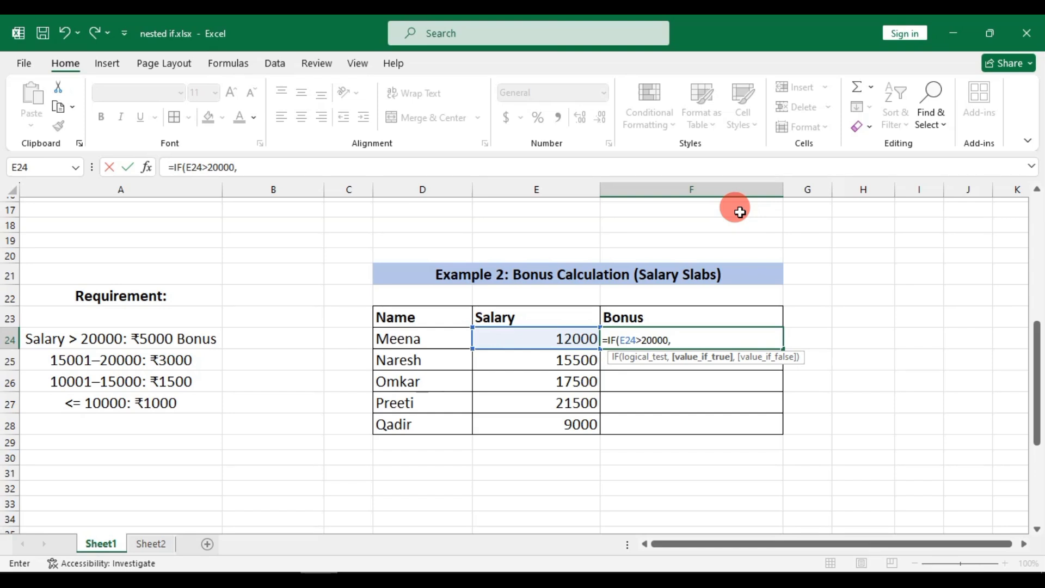
type("5000,")
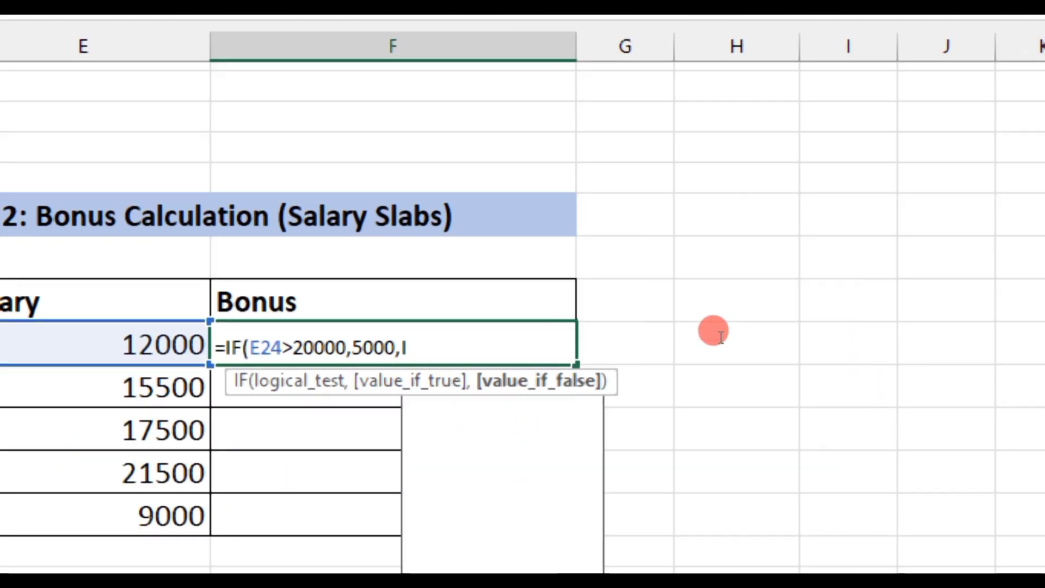
Nest a second IF as the false result in F24, returning 3000 when E24 is greater than 15000
type("IF(")
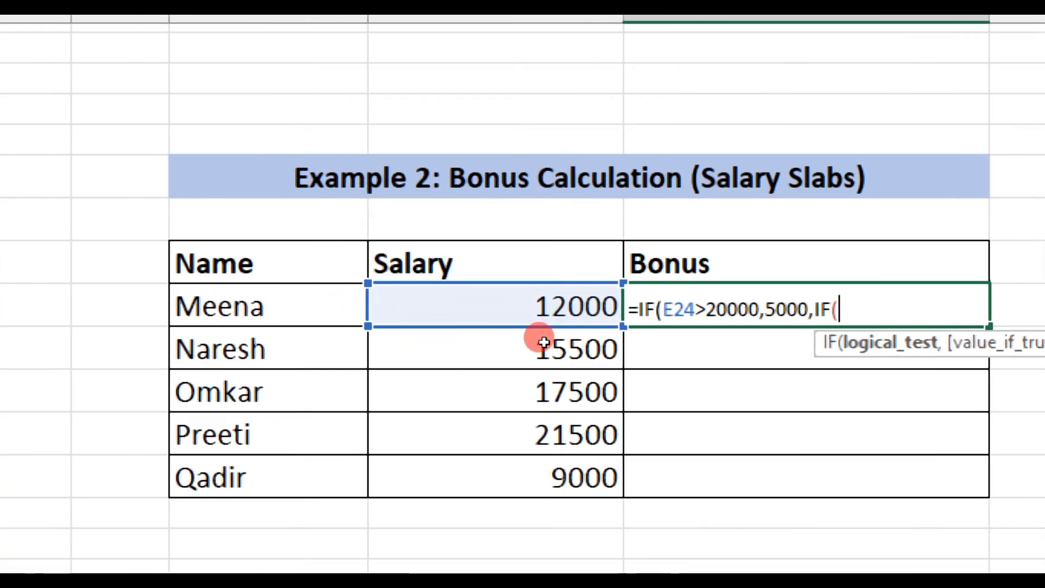
left_click(228, 321)
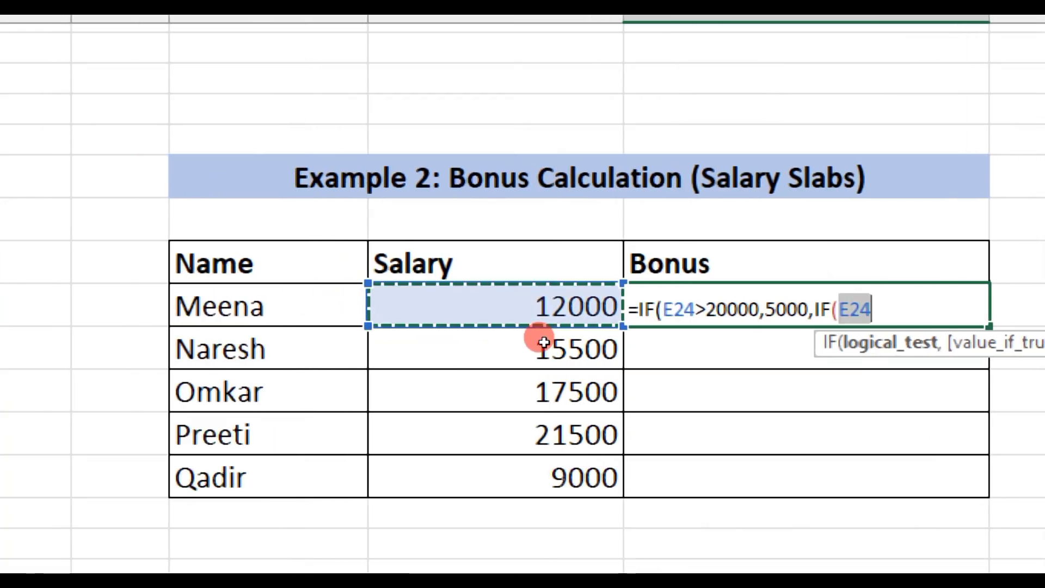
type(">")
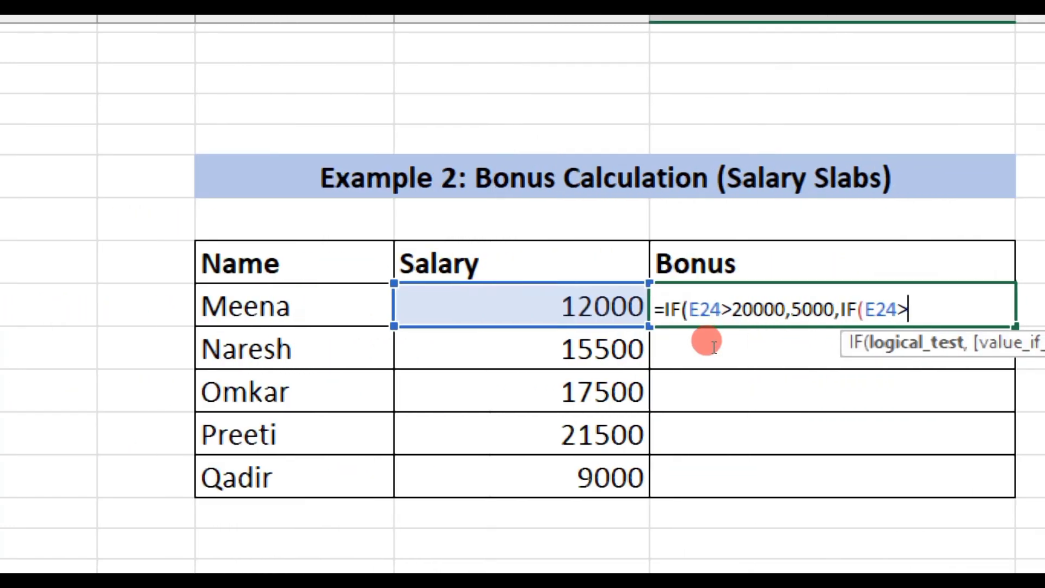
type("15000")
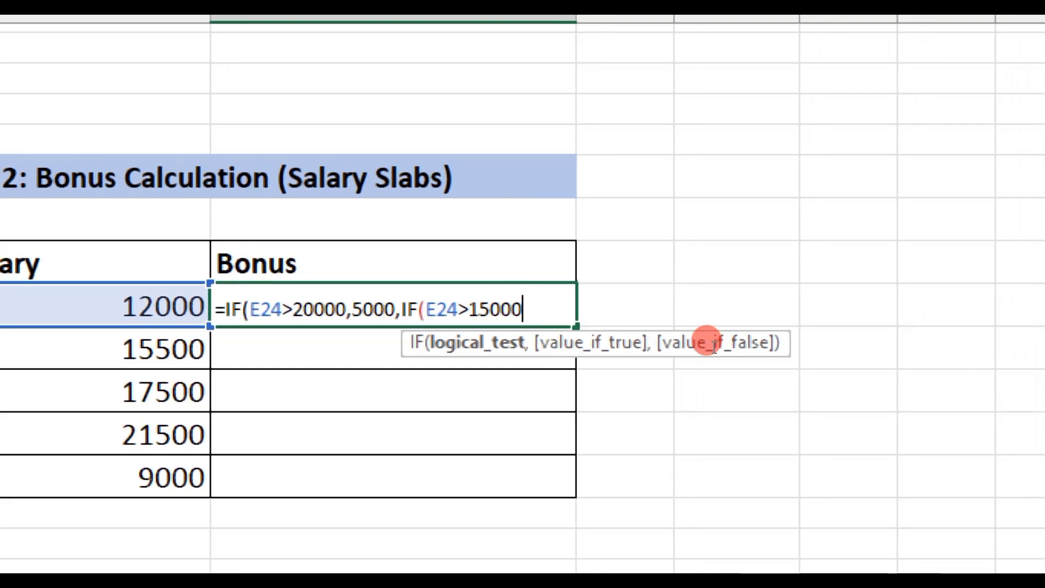
type(",")
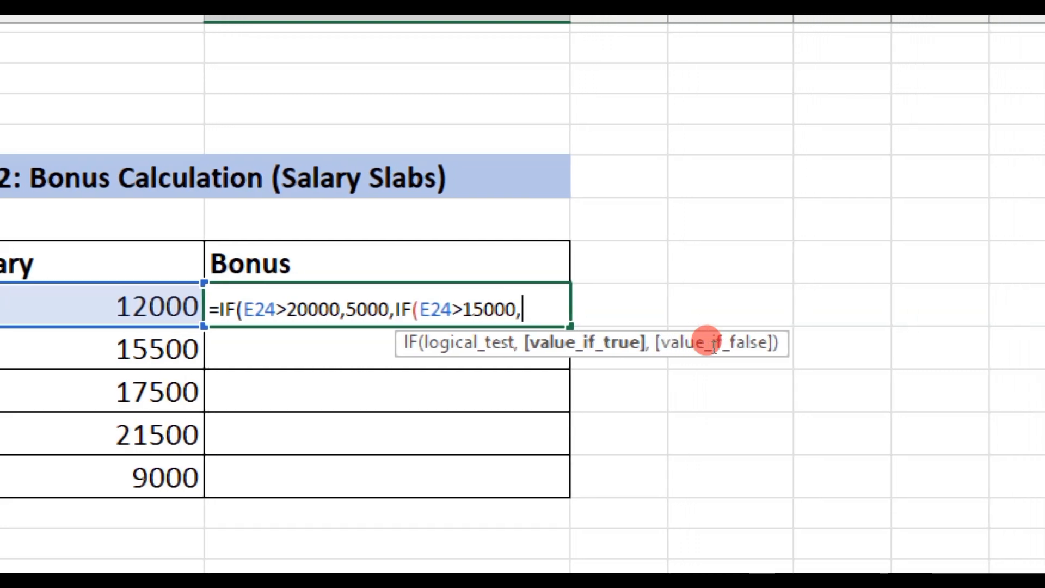
type("3000")
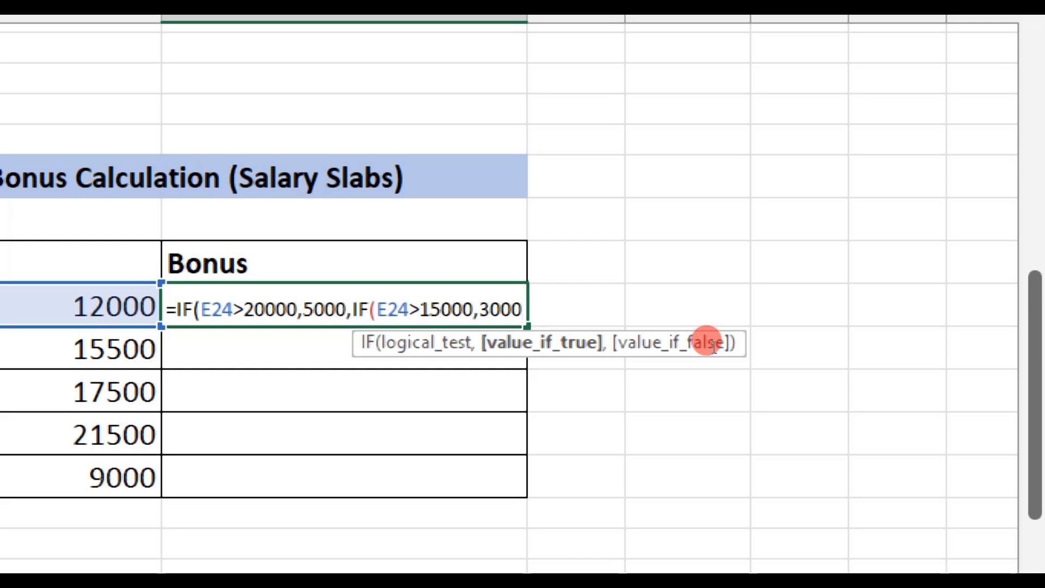
Nest a third IF in the F24 formula, returning 1500 when E24 is greater than 10000
type(",IF")
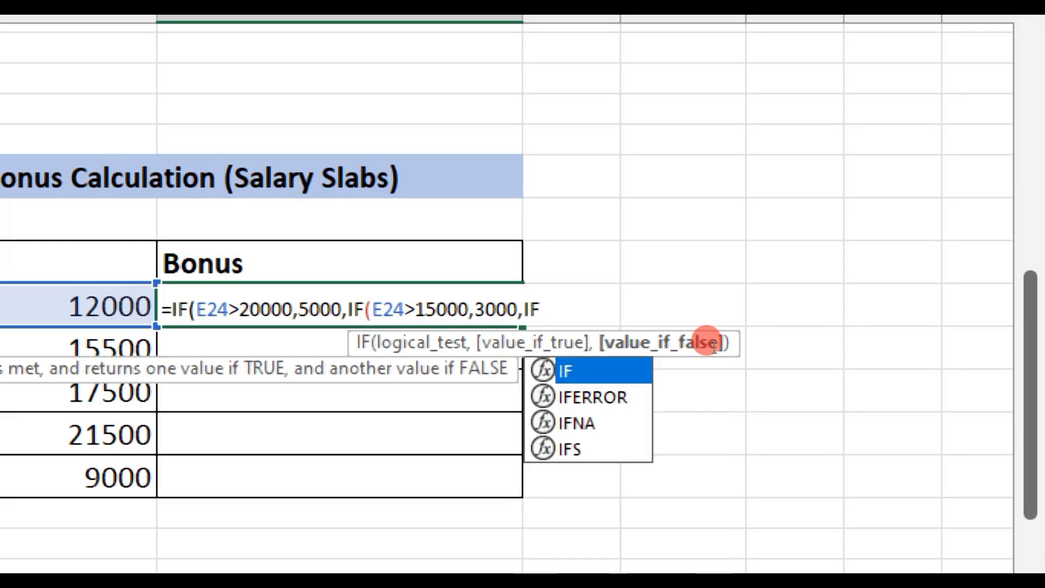
type("(")
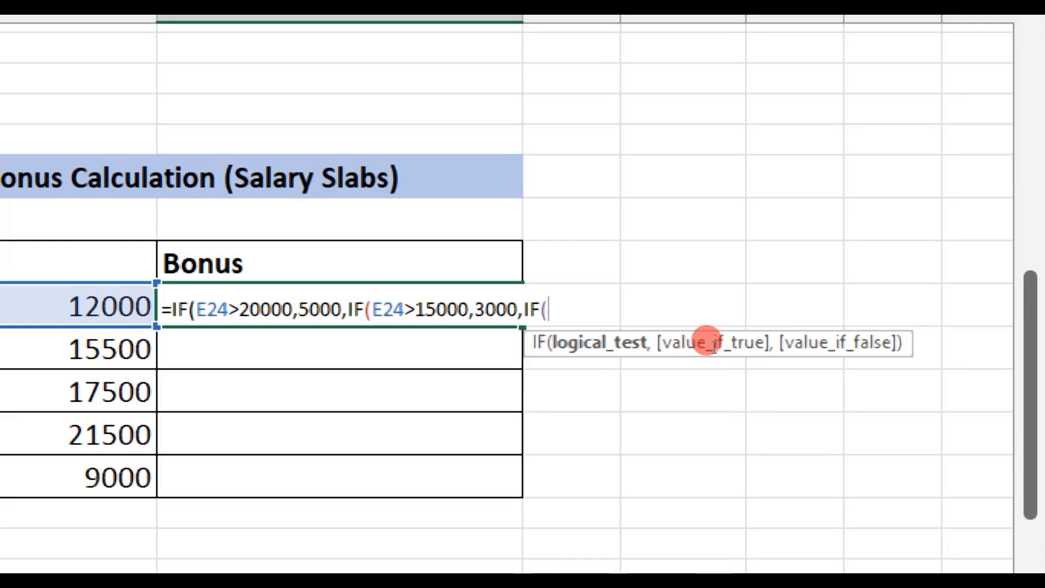
key("Left")
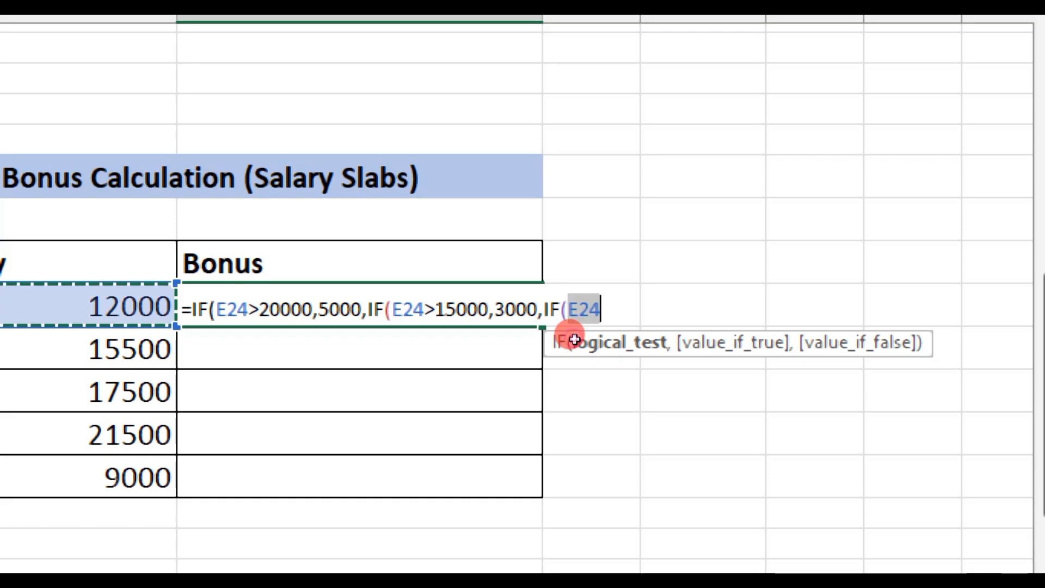
type(">")
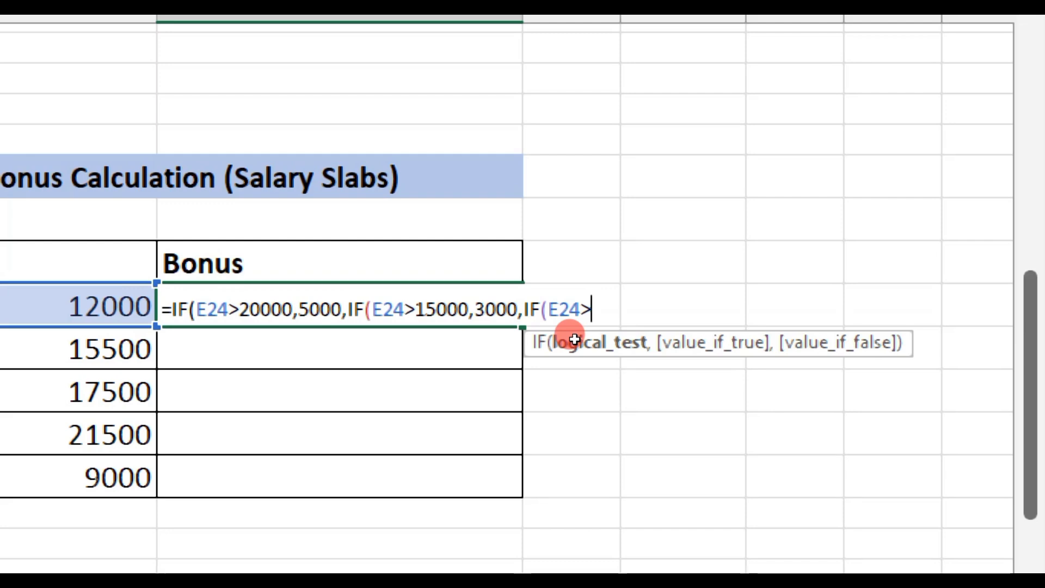
type("1")
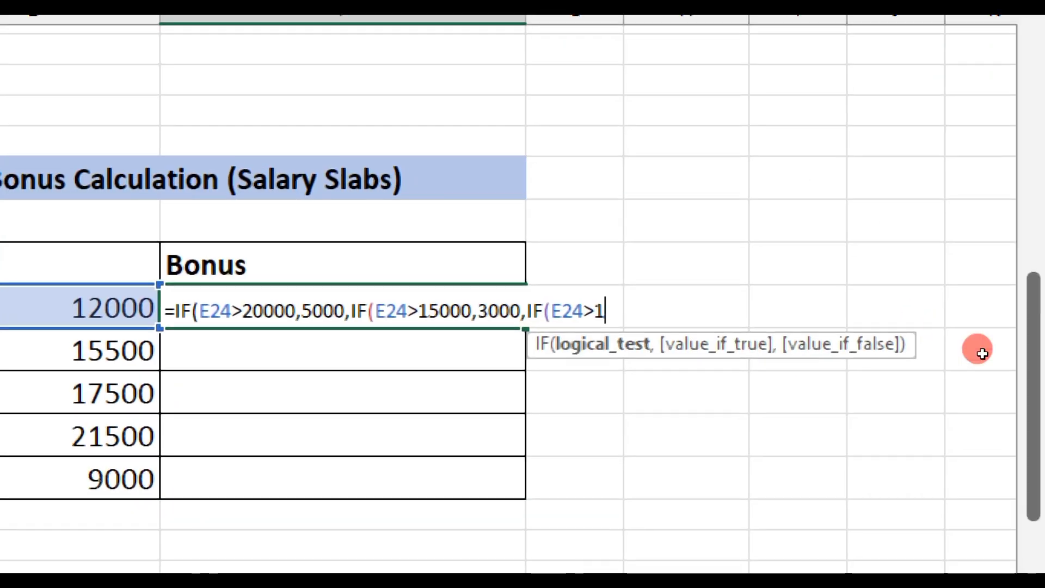
type("0000")
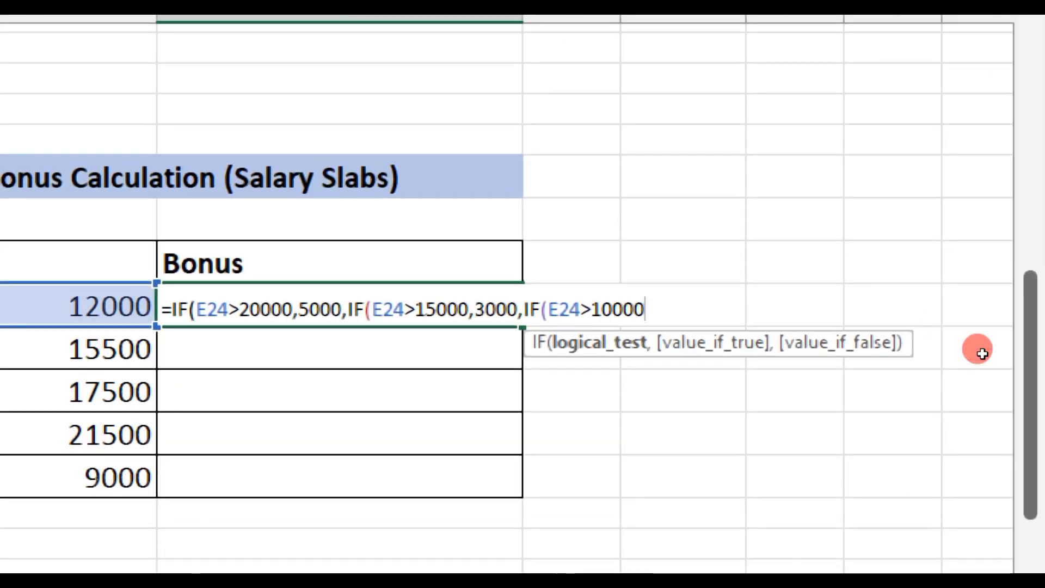
type(",")
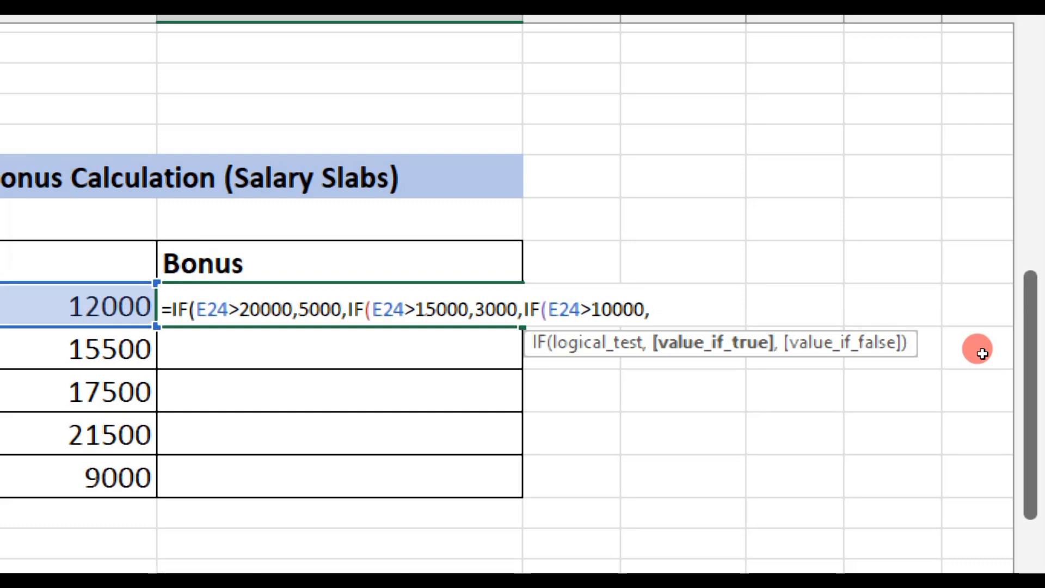
type("1500")
Add 1000 as the final false result, close all three IF functions and enter the formula in F24
type(",")
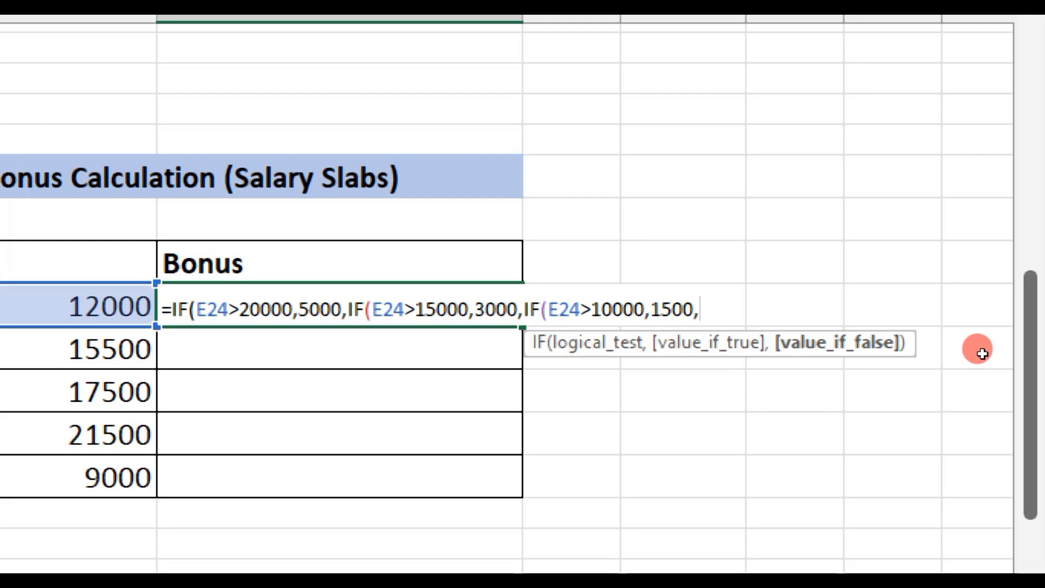
type("1000")
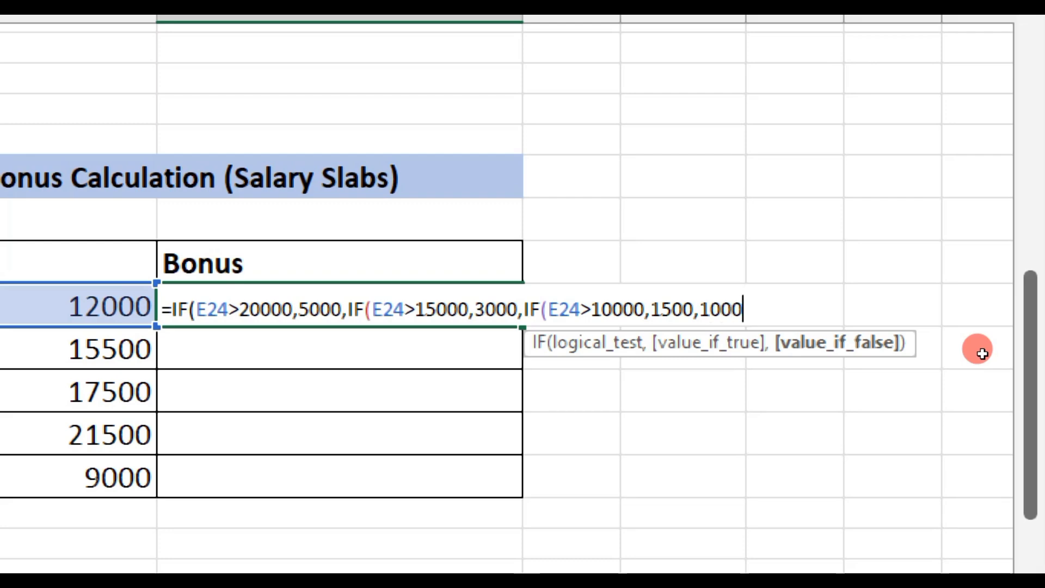
type(")")
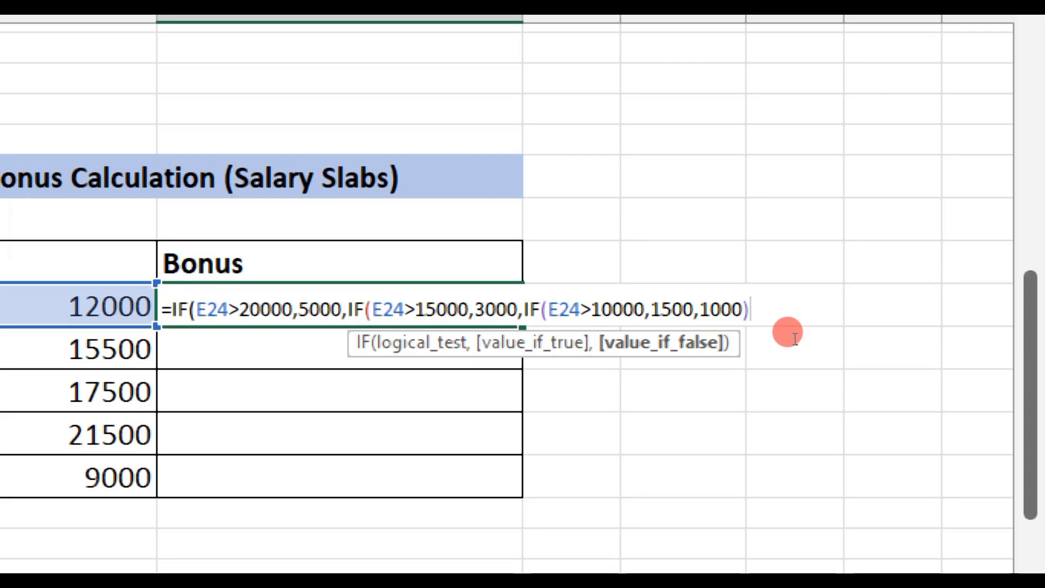
type(")")
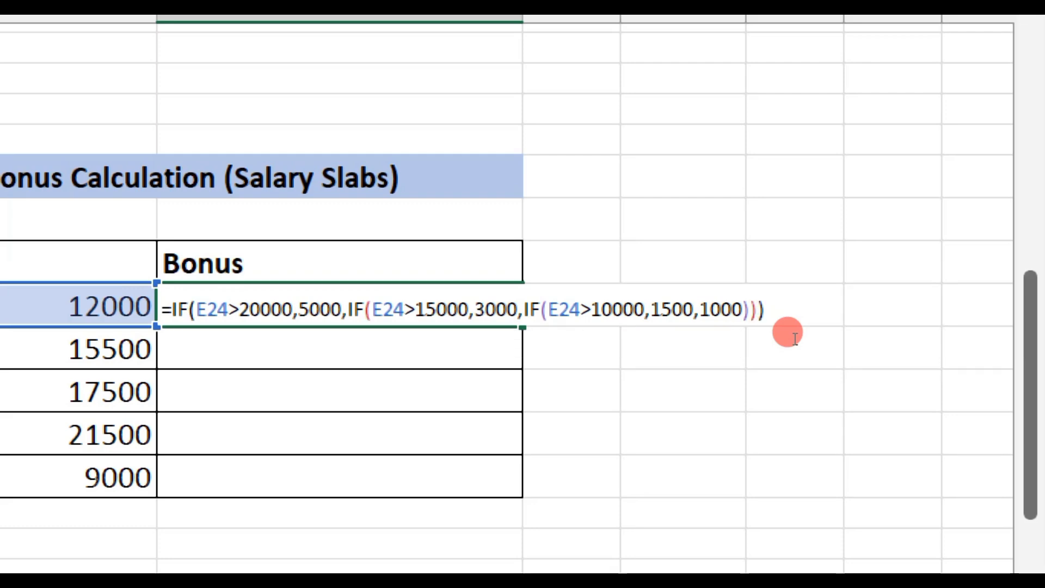
key("Return")
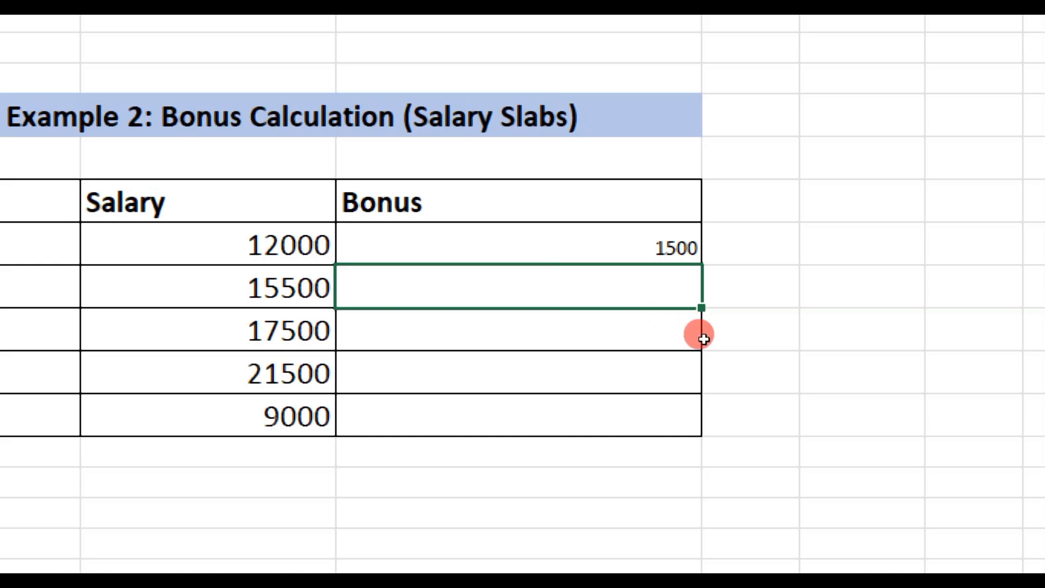
Fill the bonus formula from F24 down to F28 and check row 27's bonus against its salary
key("Up")
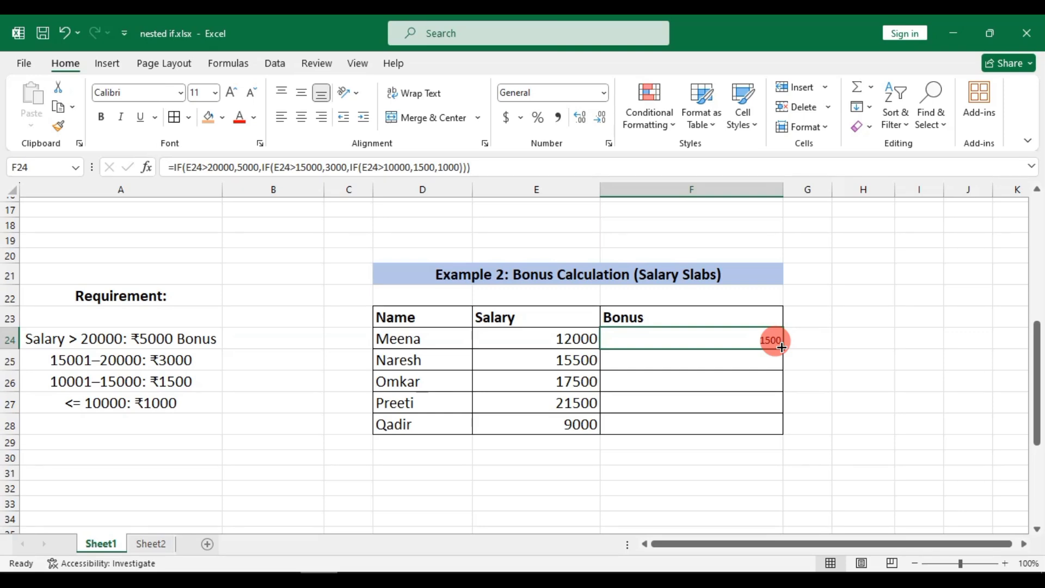
double_click(781, 348)
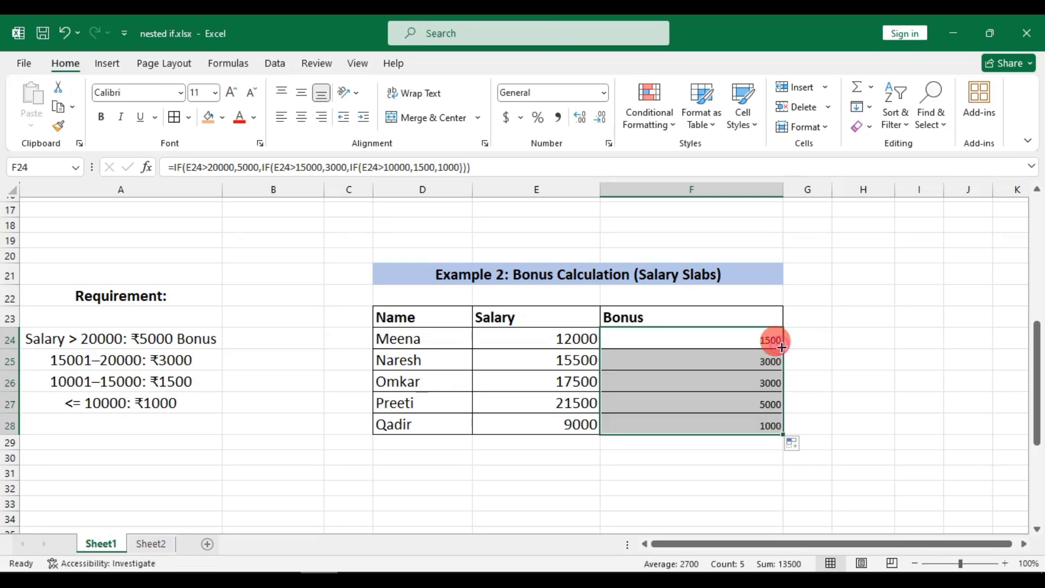
left_click(759, 398)
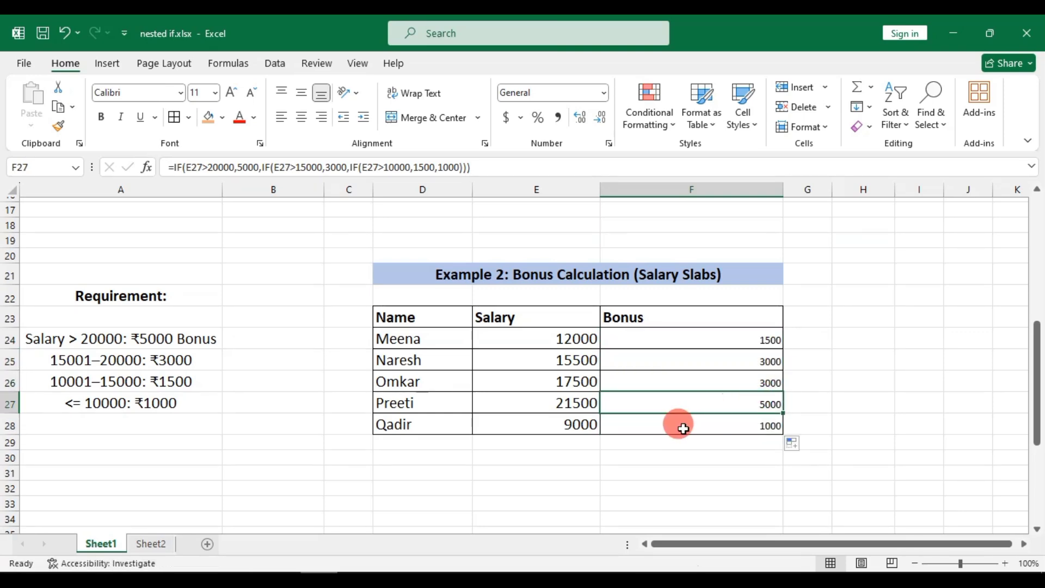
left_click(558, 403)
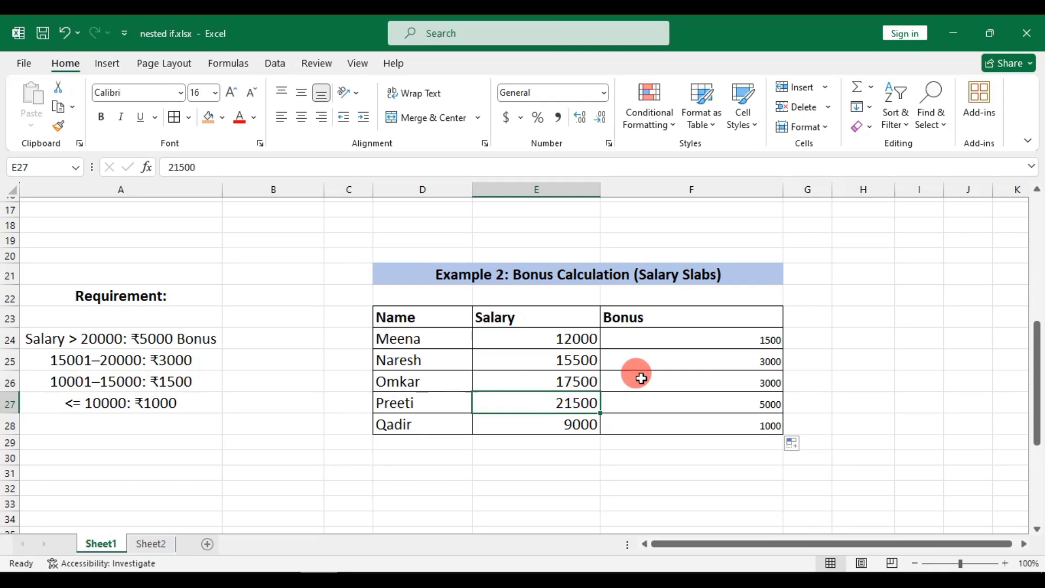
Set the first employee's salary in E24 to 20000 to test the bonus formula at the slab limit
scroll(637, 376, "up", 1, "ctrl")
scroll(617, 378, "up", 1, "ctrl")
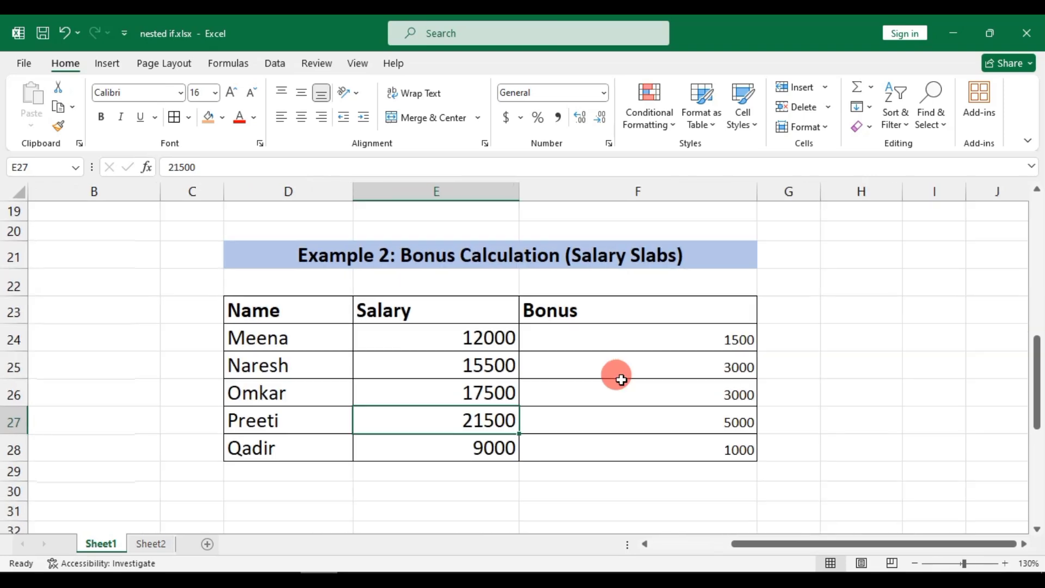
scroll(560, 375, "up", 1, "ctrl")
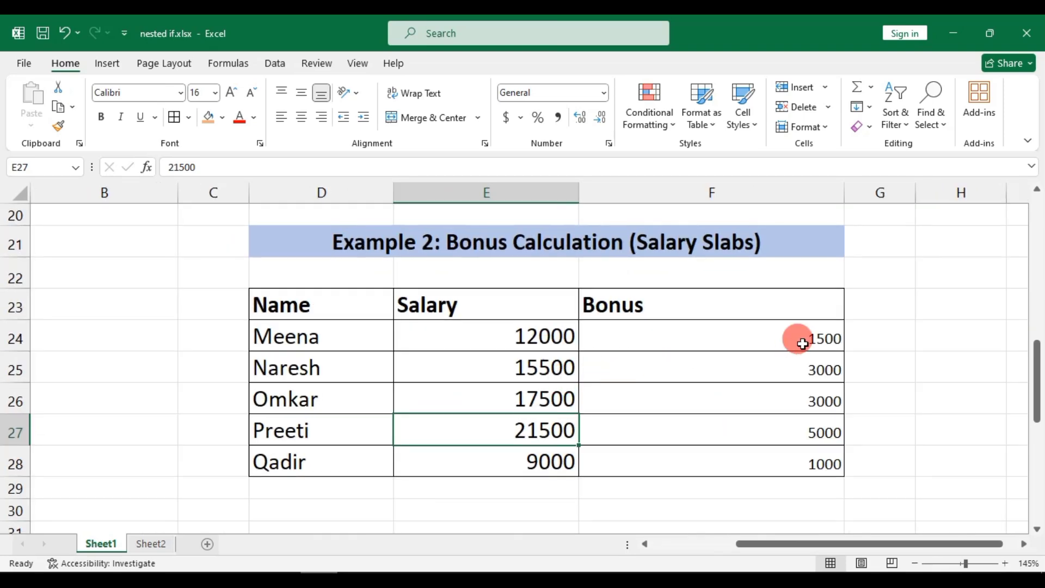
double_click(535, 338)
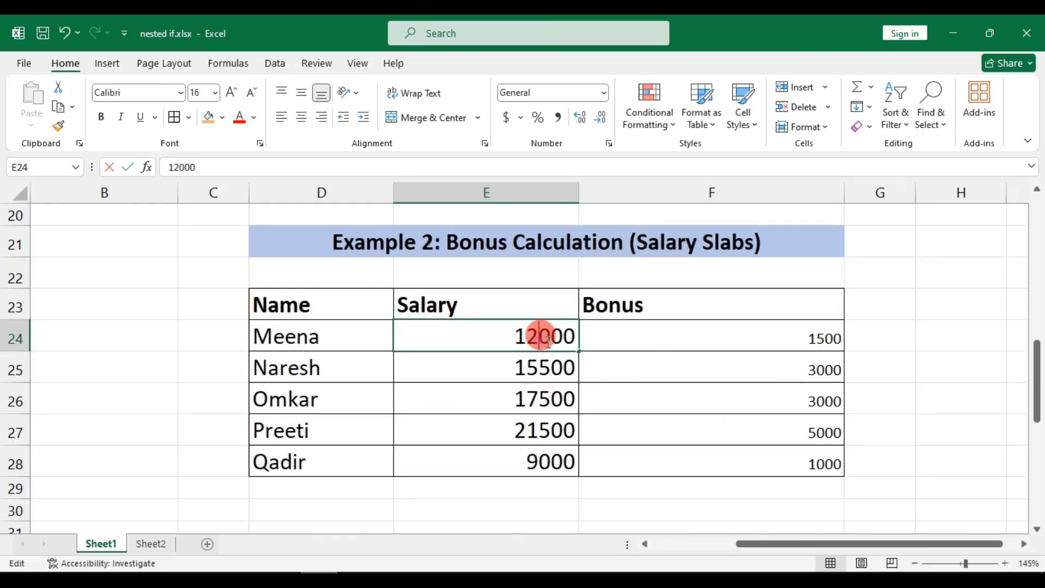
key("BackSpace")
key("BackSpace")
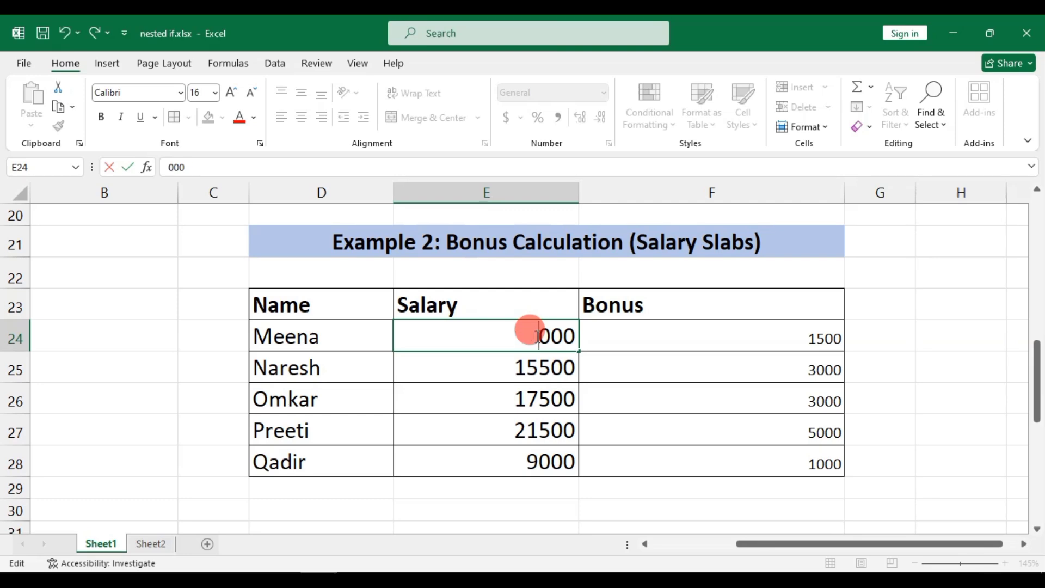
type("20")
key("Return")
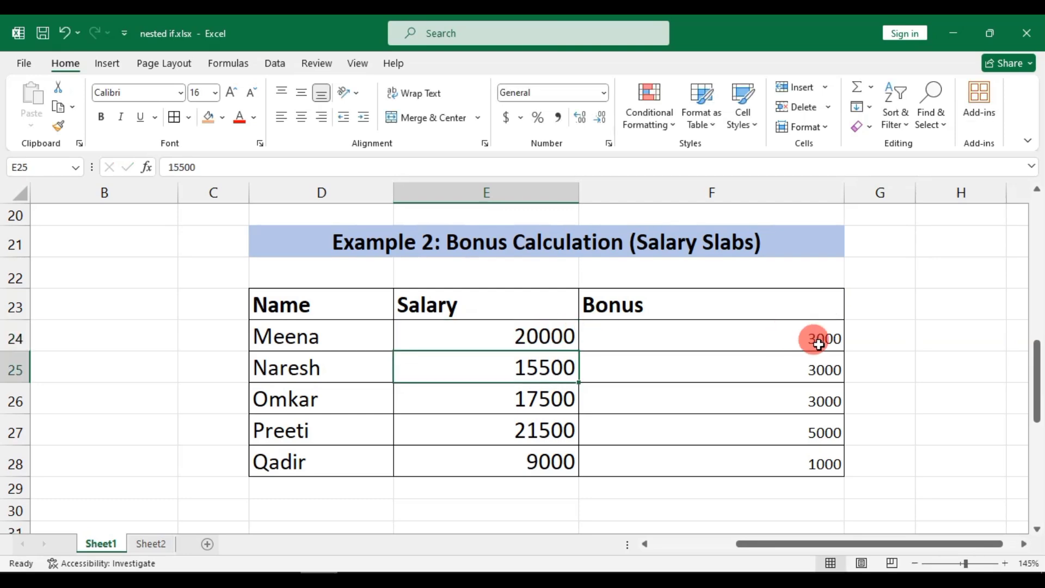
Set the first employee's salary in E24 to 20001 to test the bonus formula just above the slab limit
double_click(530, 333)
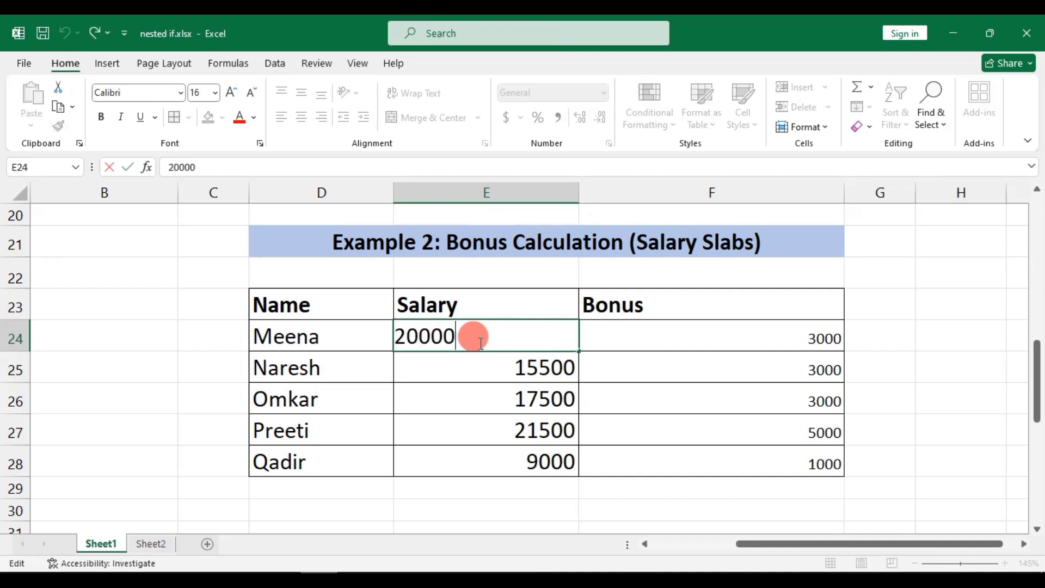
type("1")
key("BackSpace")
key("BackSpace")
type("1")
key("Return")
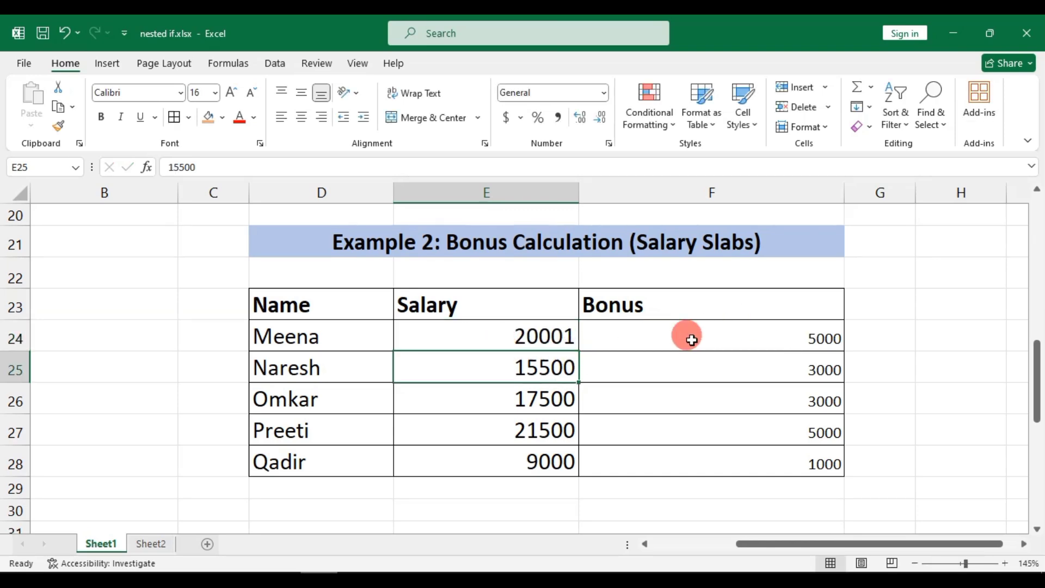
double_click(570, 341)
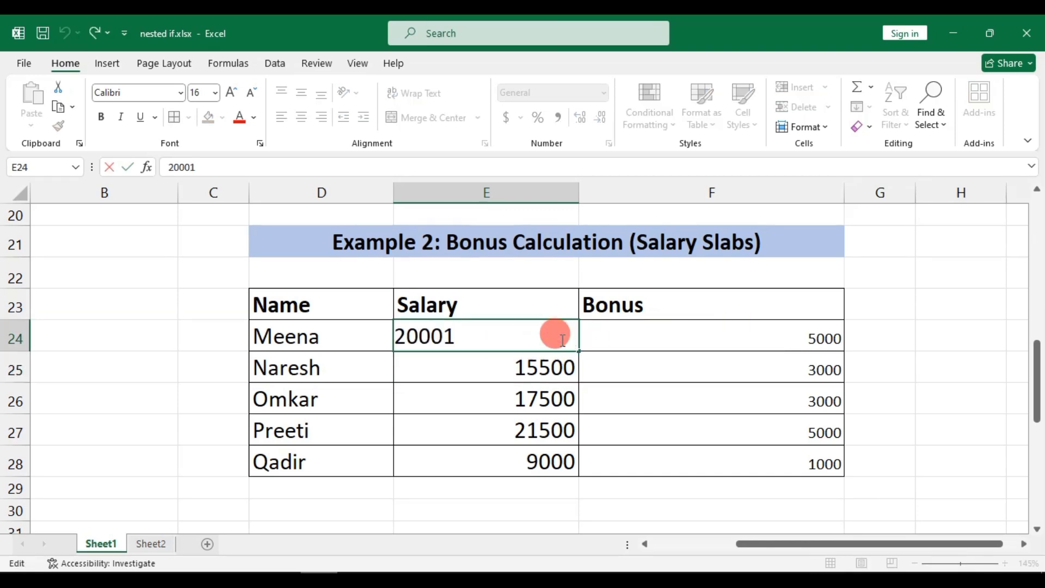
key("Return")
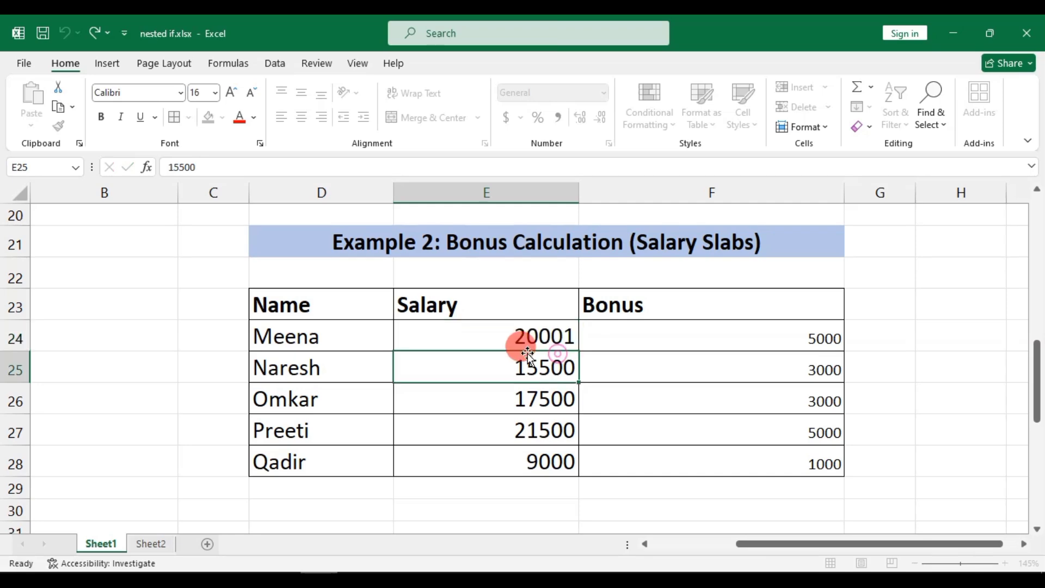
Undo the test salary entries in E24 and leave the cell without further editing
left_click(495, 330)
key("ctrl+z")
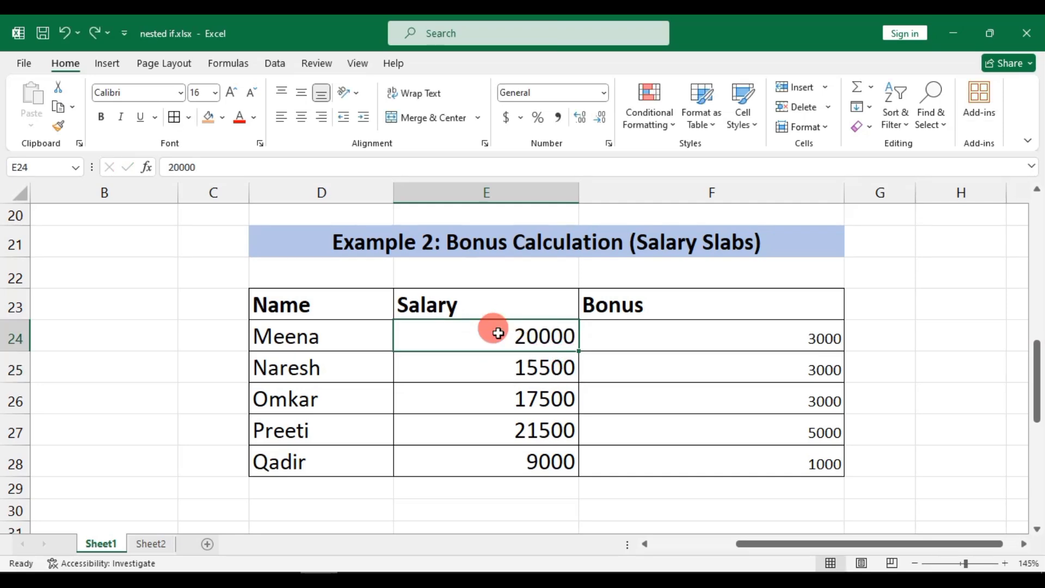
key("ctrl+z")
key("ctrl+z")
scroll(498, 332, "down", 1, "ctrl")
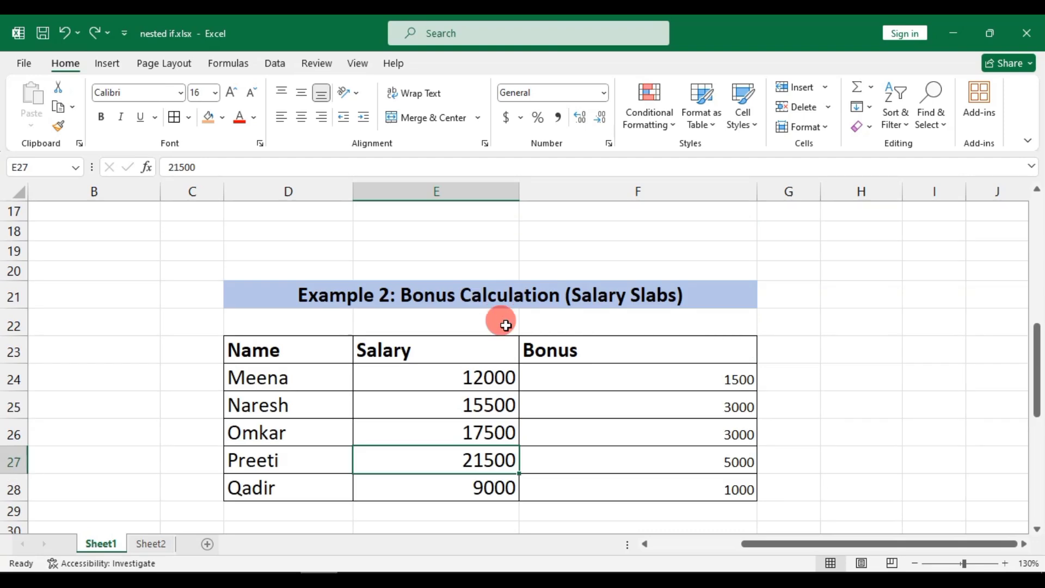
double_click(493, 317)
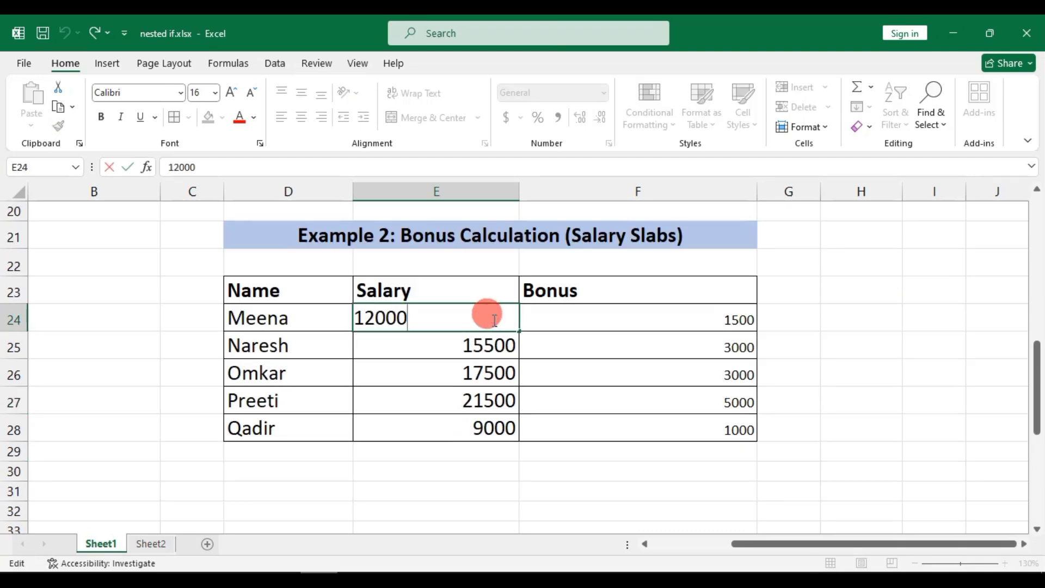
left_click(476, 344)
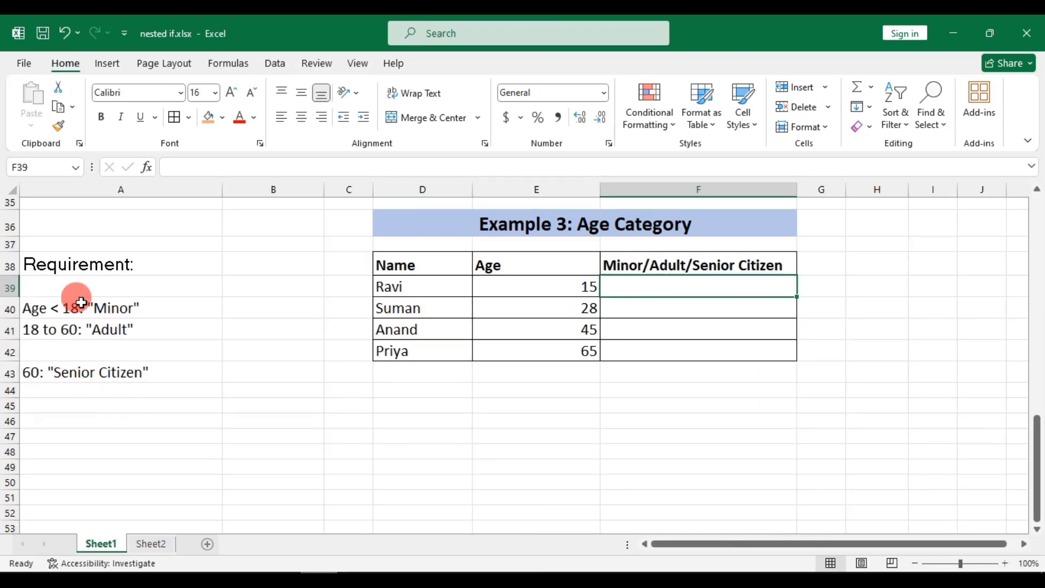
Review the age rules in A40, A41 and A43 and start an IF formula in F39 testing whether E39 is less than 18
left_click(59, 311)
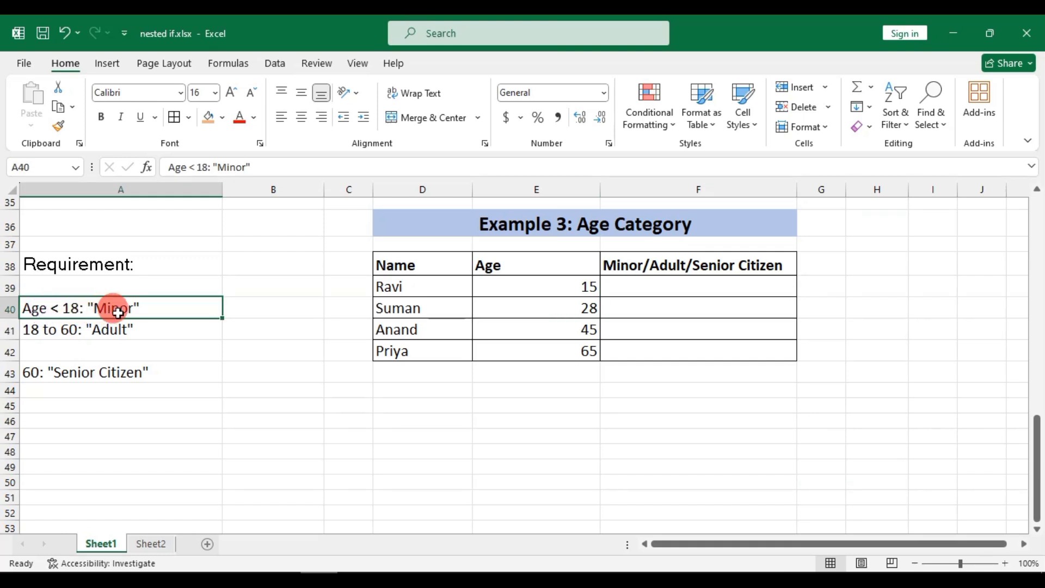
left_click(48, 329)
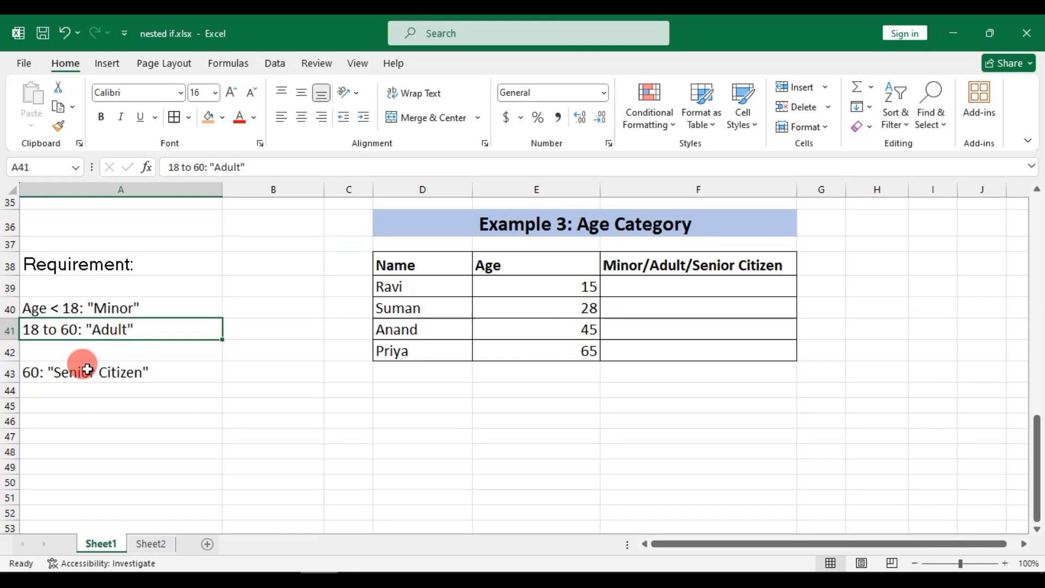
left_click(61, 376)
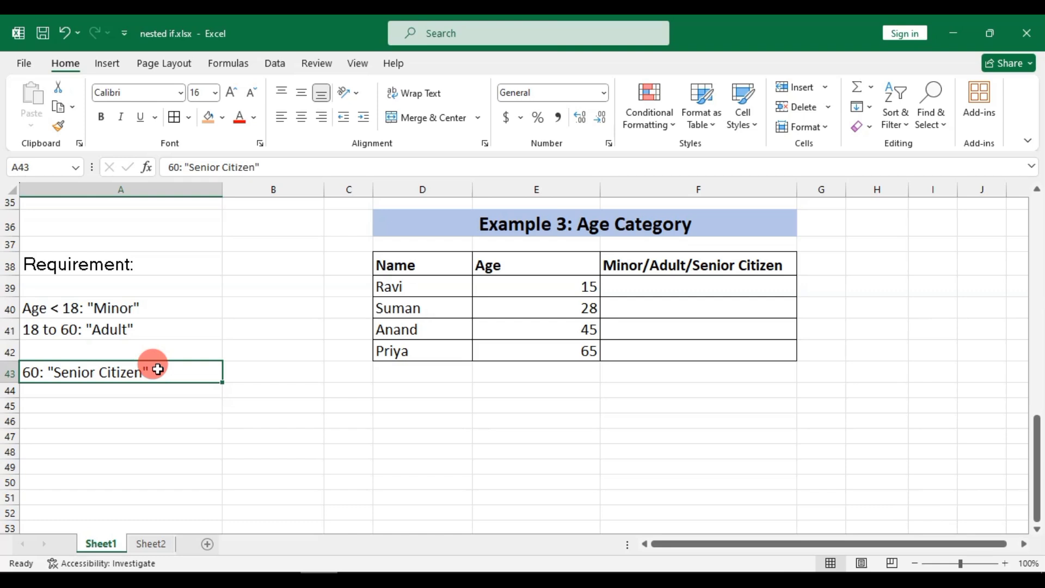
left_click(676, 288)
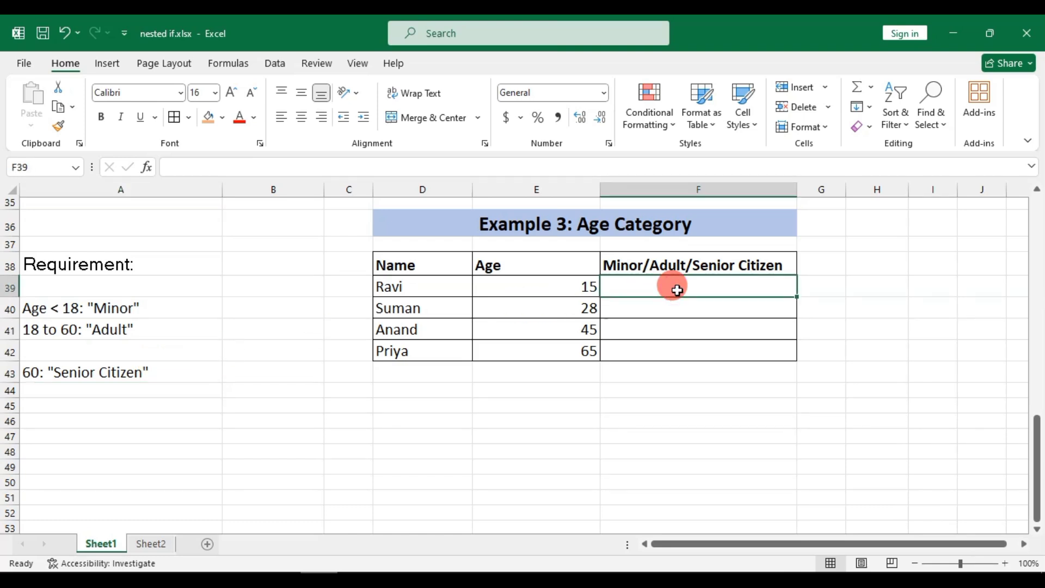
type("=")
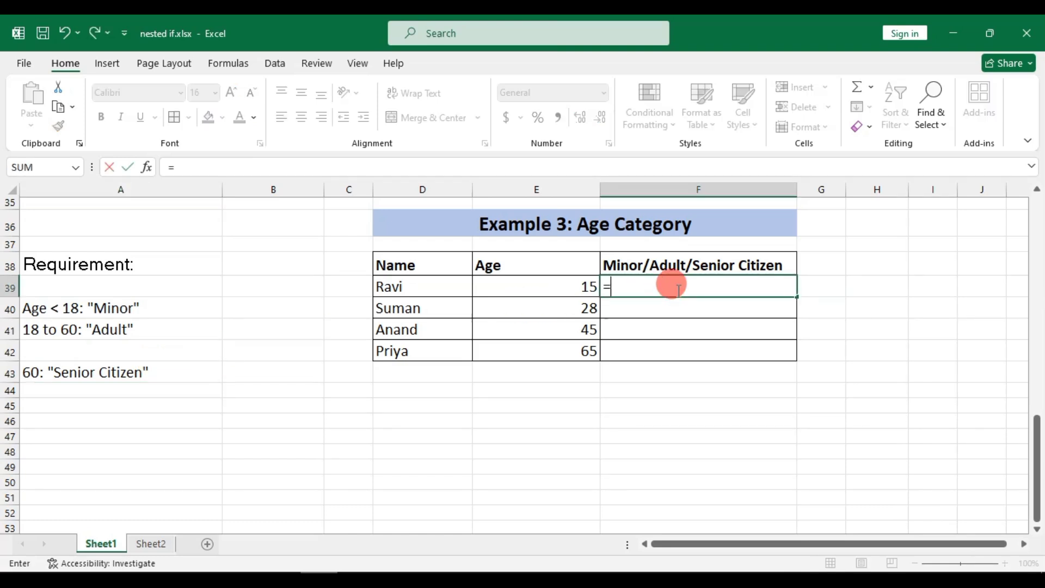
type("IF(")
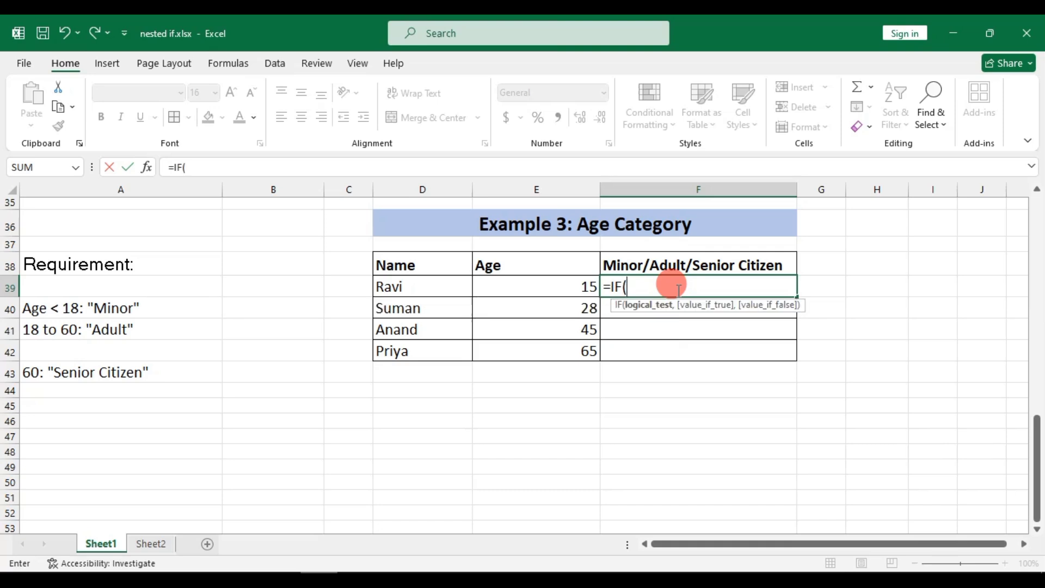
left_click(531, 292)
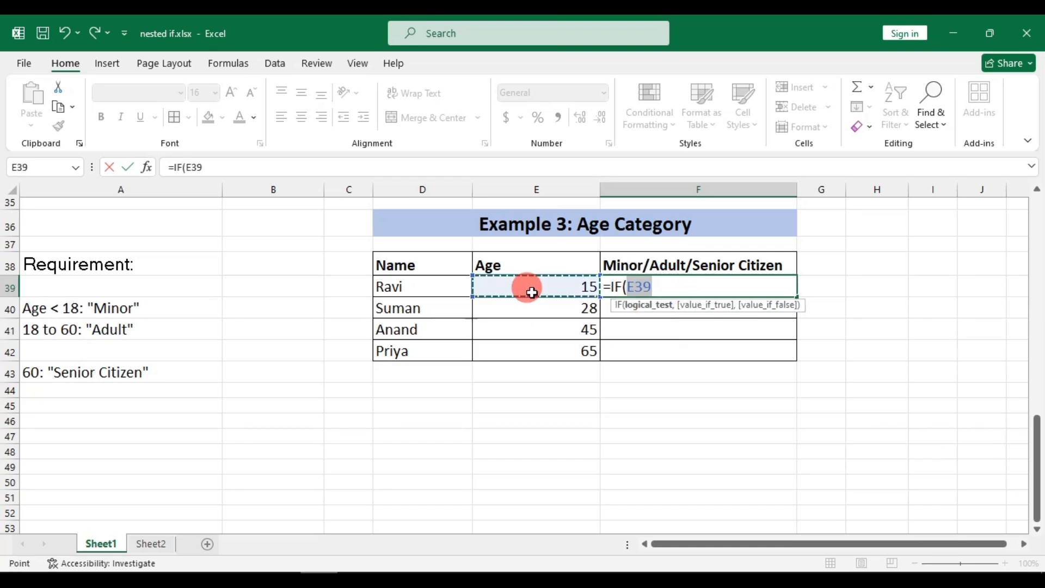
type("<")
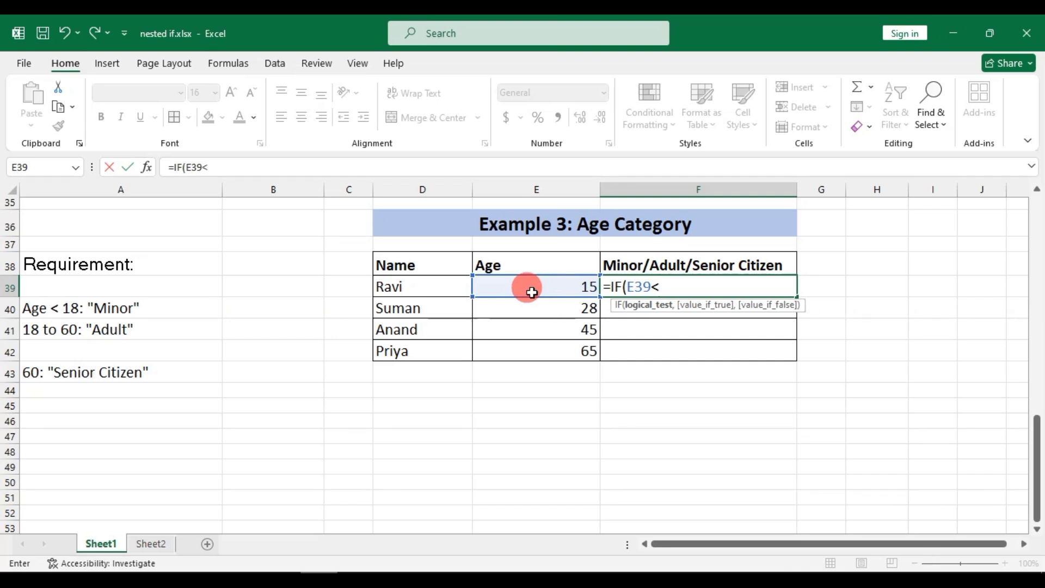
type("18,")
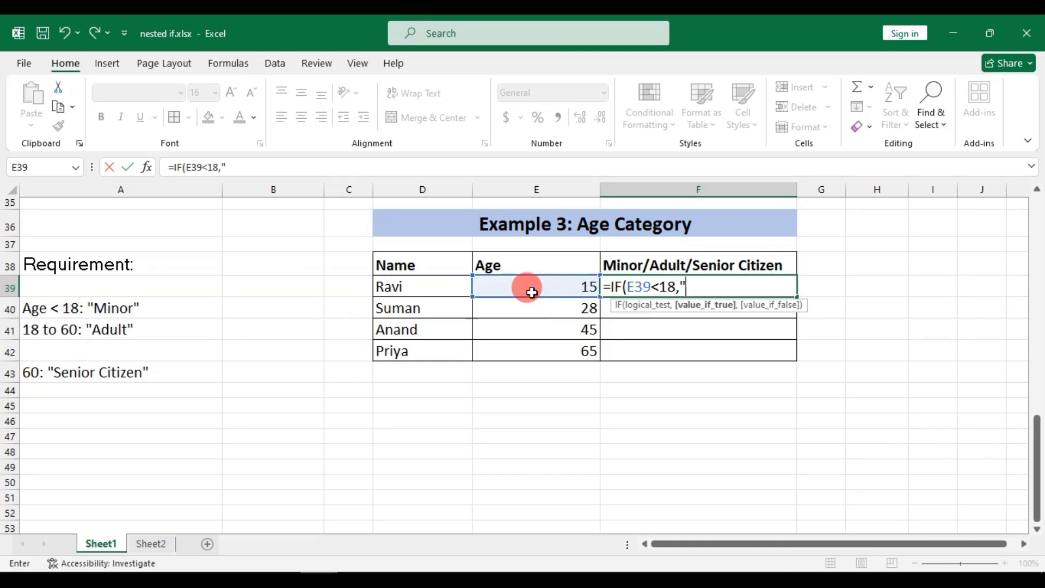
Add "Minor" as the true result of the first IF in the F39 formula
type(" mIN")
key("BackSpace")
key("BackSpace")
type("Minor\",")
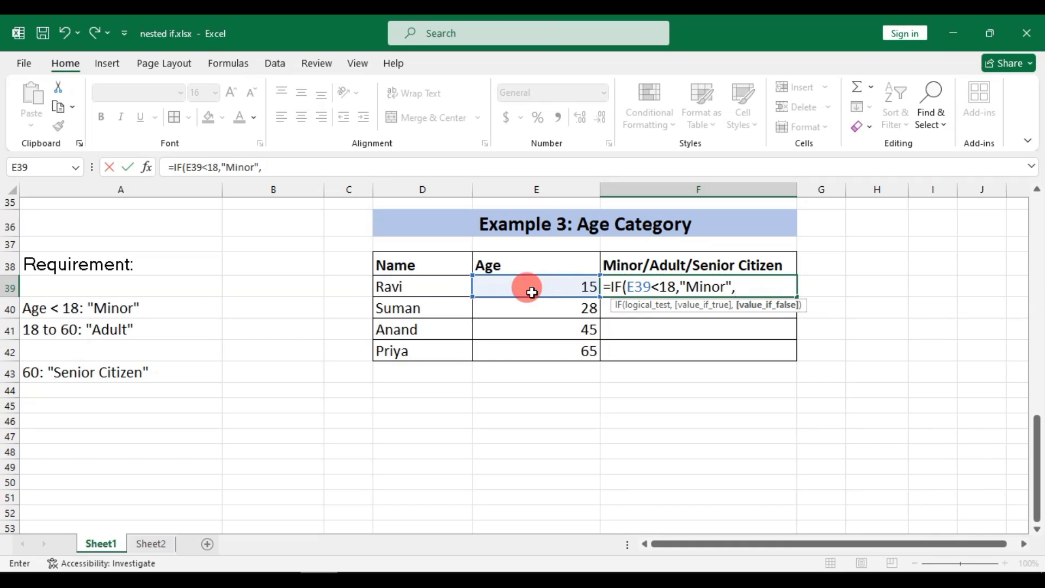
Nest a second IF in the F39 formula, returning "Adult" when E39 is less than 60
type("if")
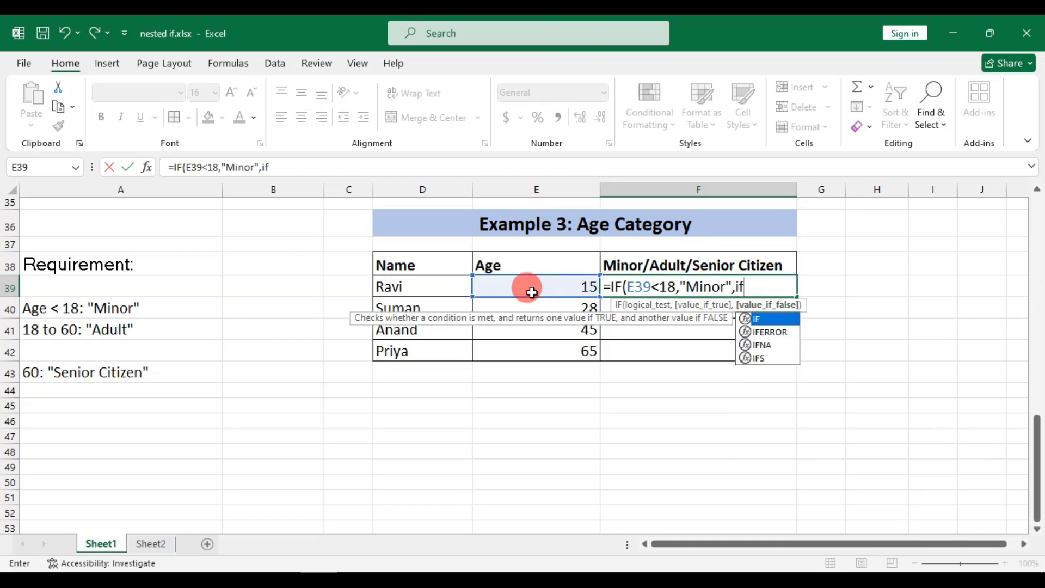
key("Tab")
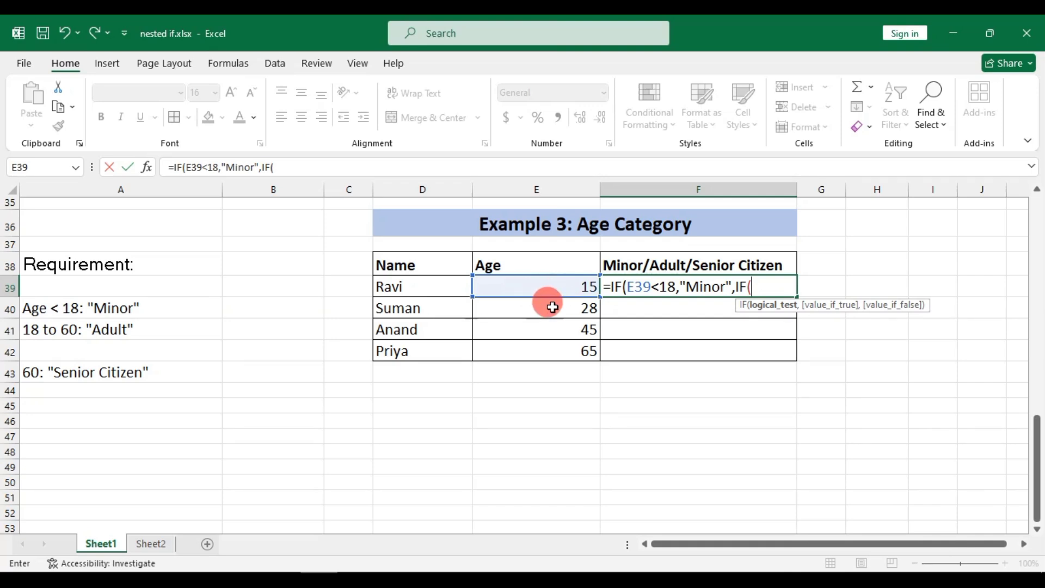
left_click(511, 277)
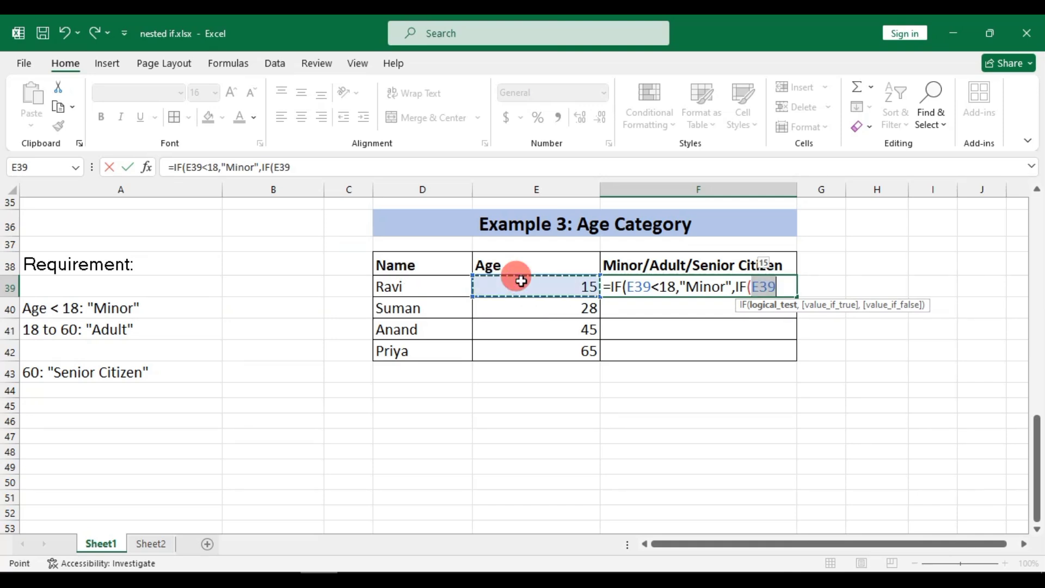
type("<60")
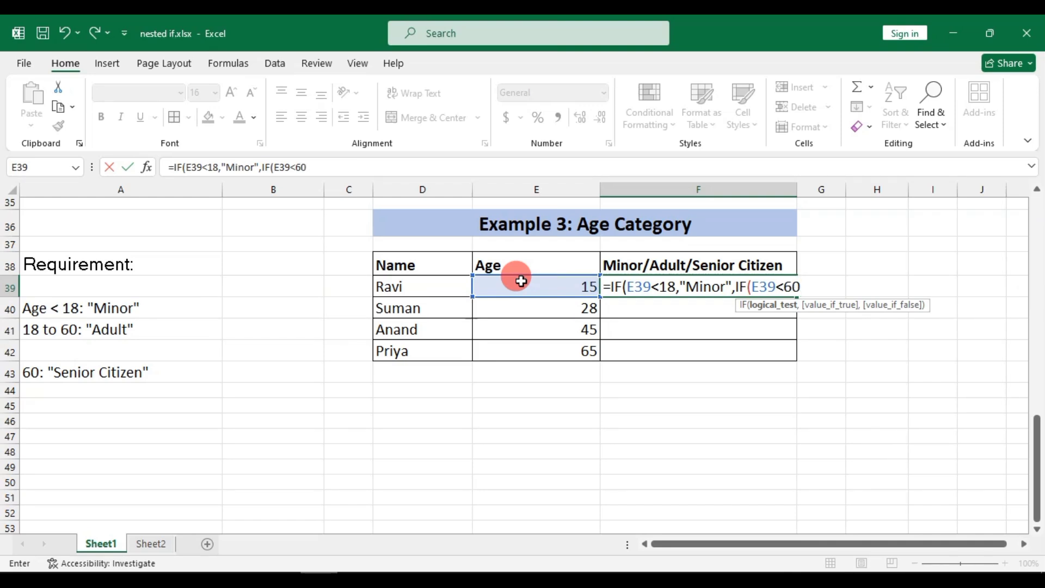
type(",")
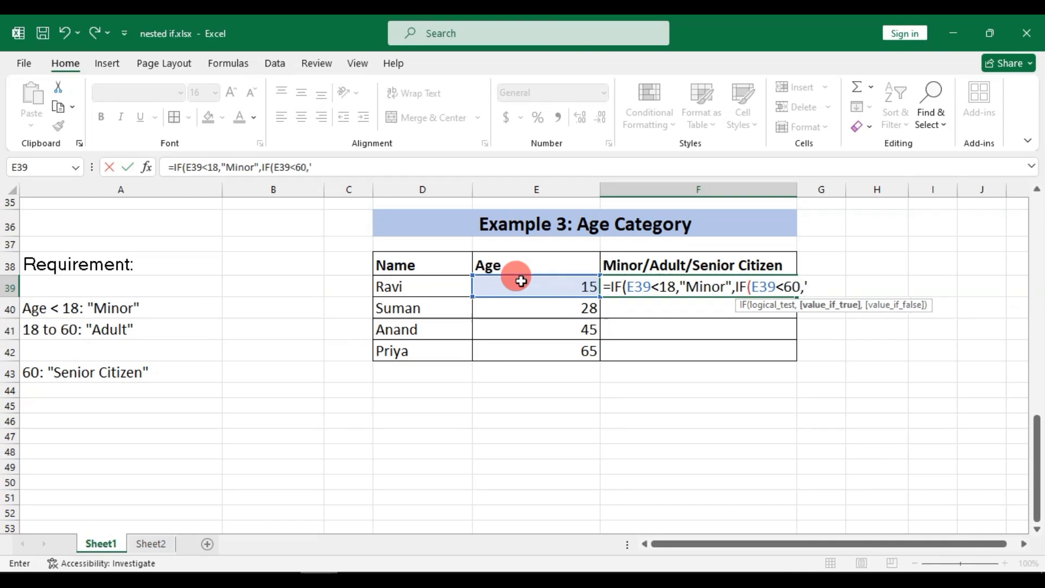
type("\"Adult")
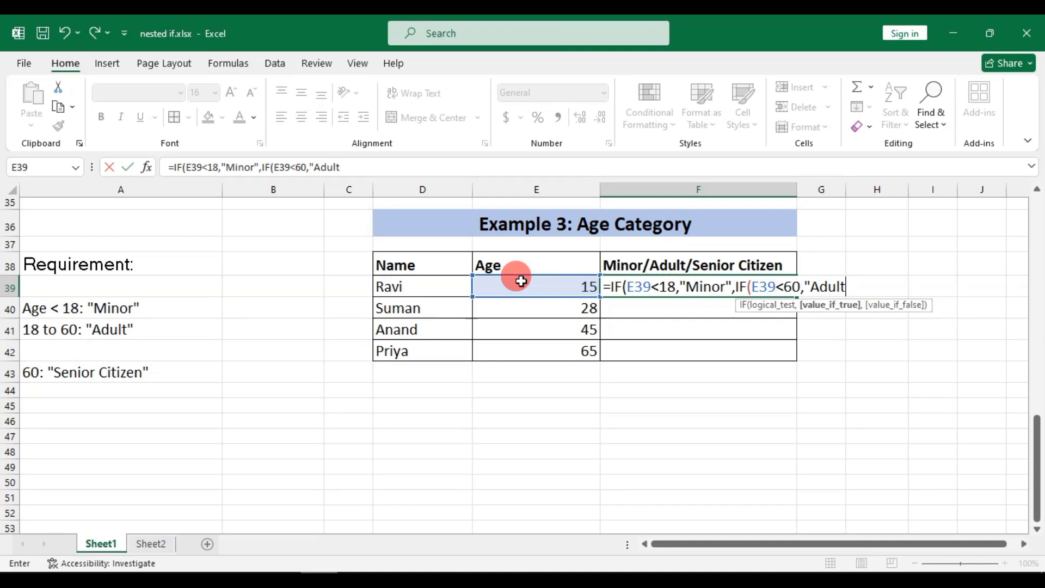
Add "Senior Citizen" as the final false result, close both IF functions and enter the formula in F39
type("\",\"S")
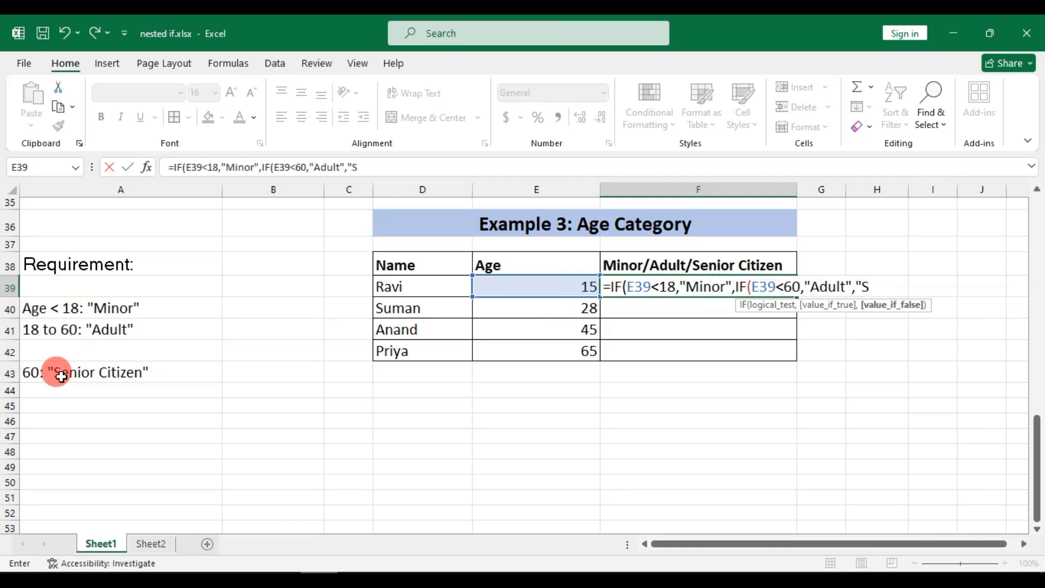
type("enior Ci")
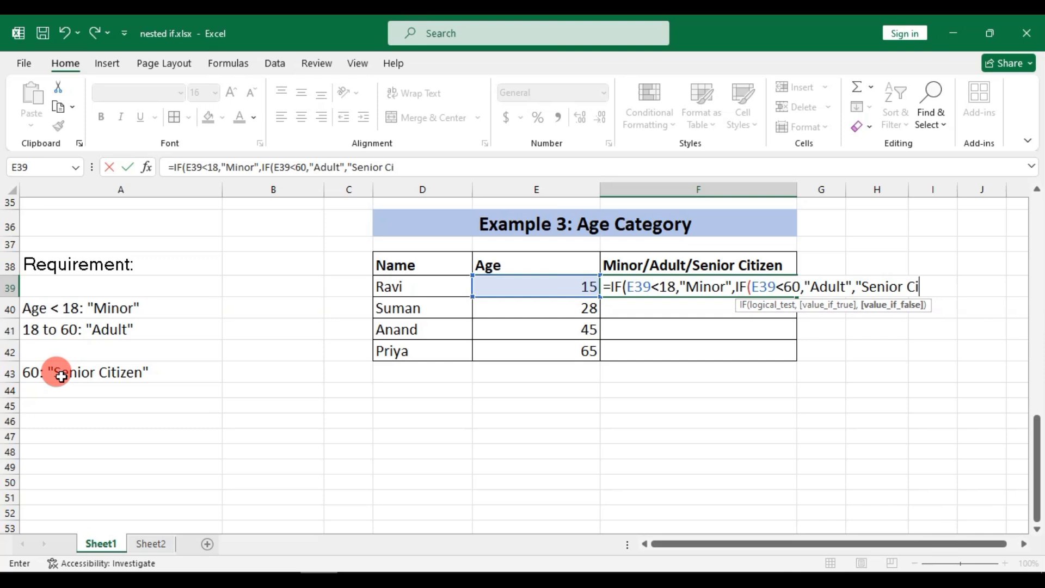
type("tizen")
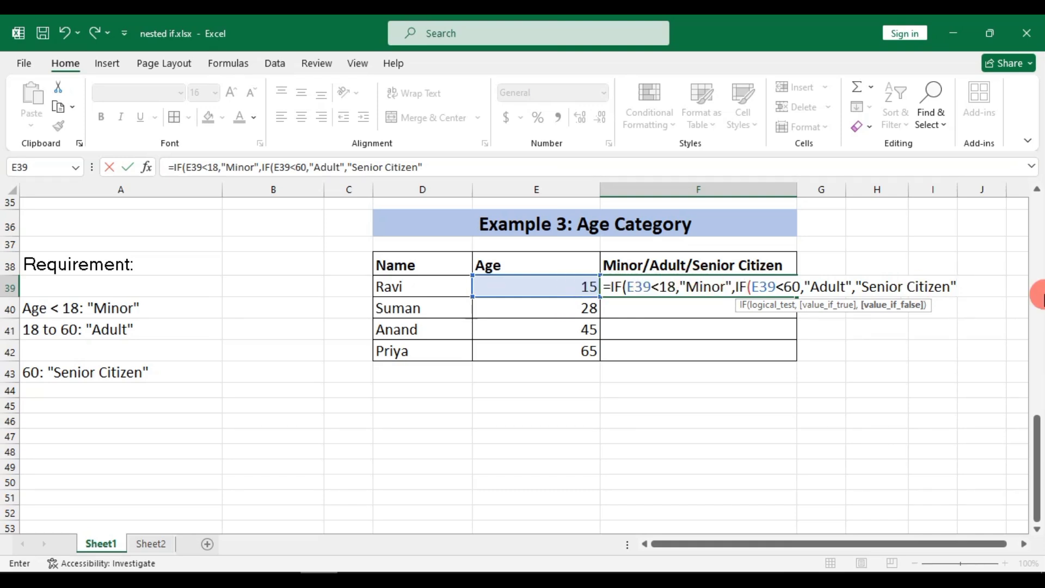
type("))")
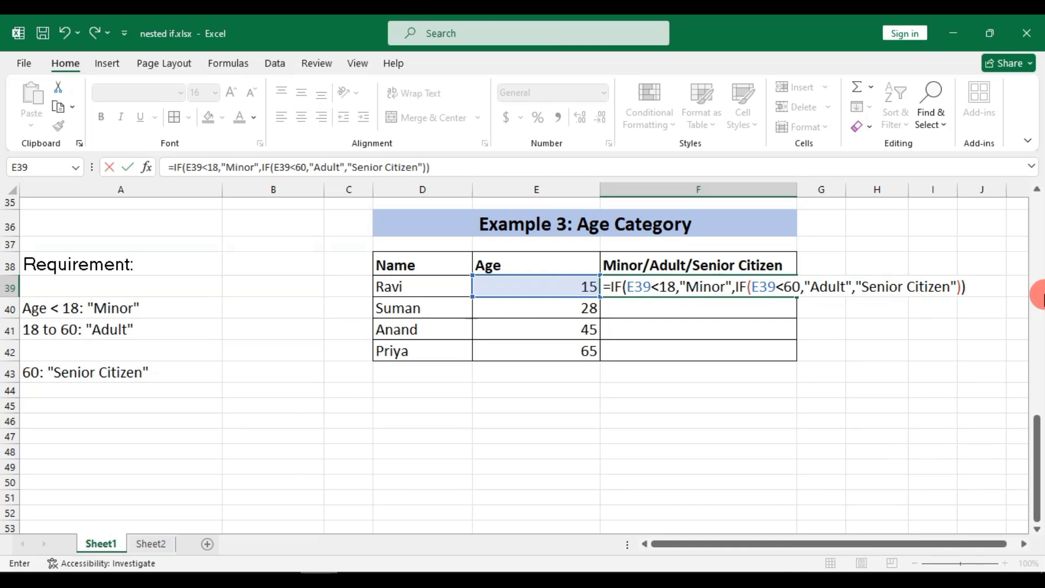
key("Return")
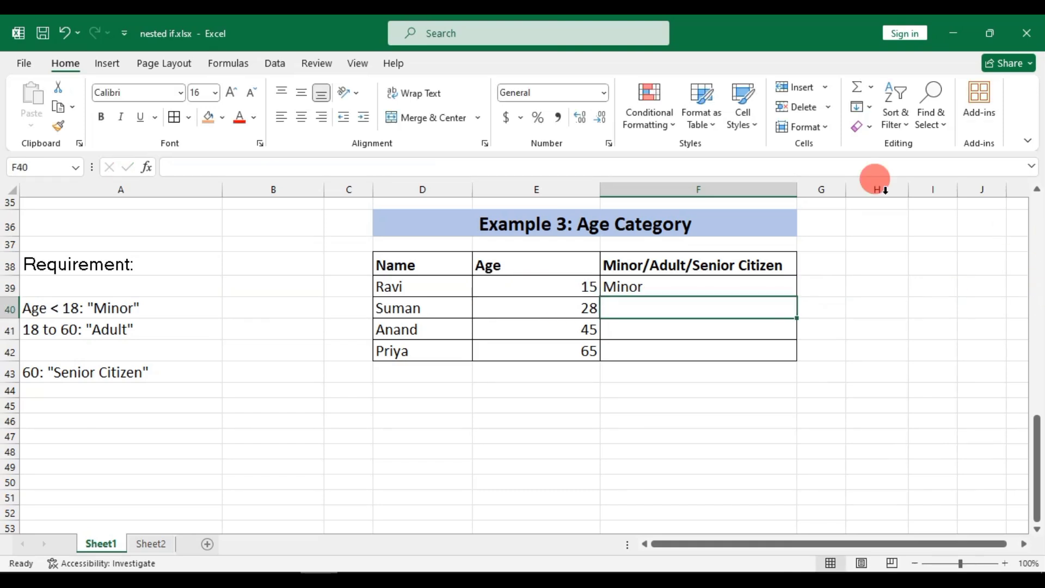
Fill the age category formula from F39 down to F42 and check the copied formula in F41
left_click(770, 282)
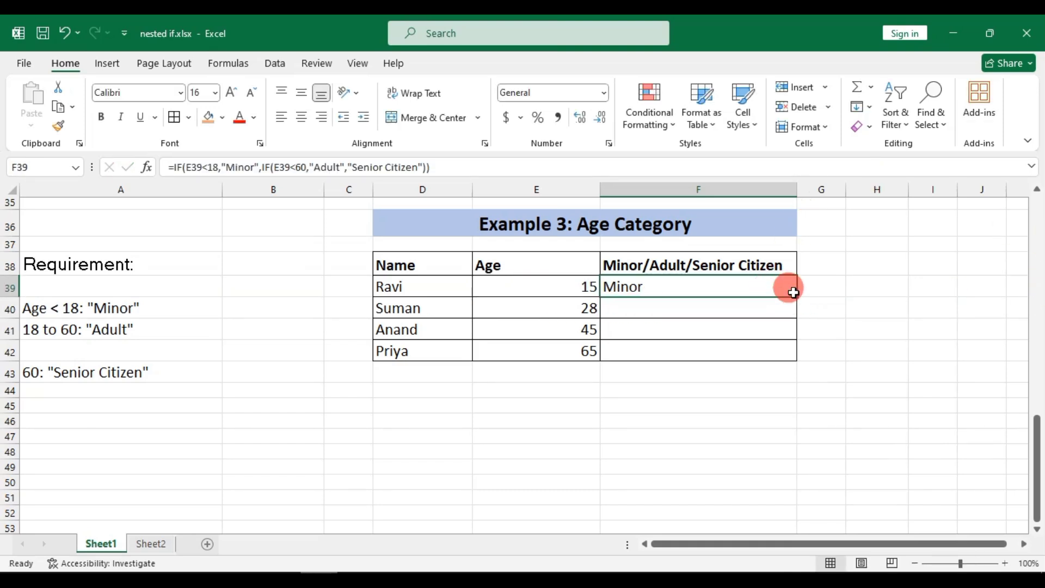
double_click(796, 297)
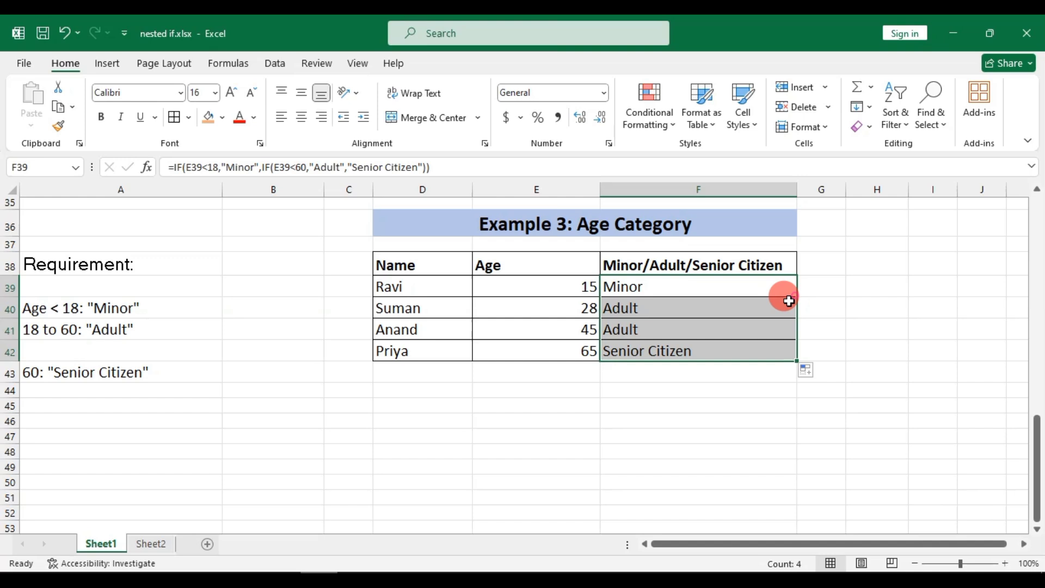
left_click(694, 328)
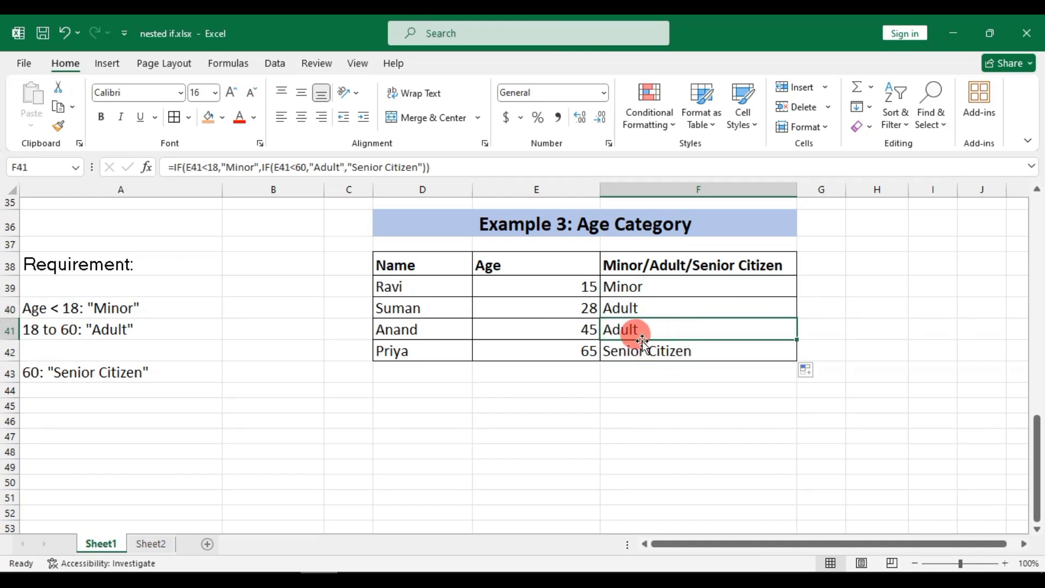
Set the first person's age in E39 to 118 to test the age category formula
left_click(578, 285)
double_click(579, 286)
left_click_drag(578, 286, 660, 283)
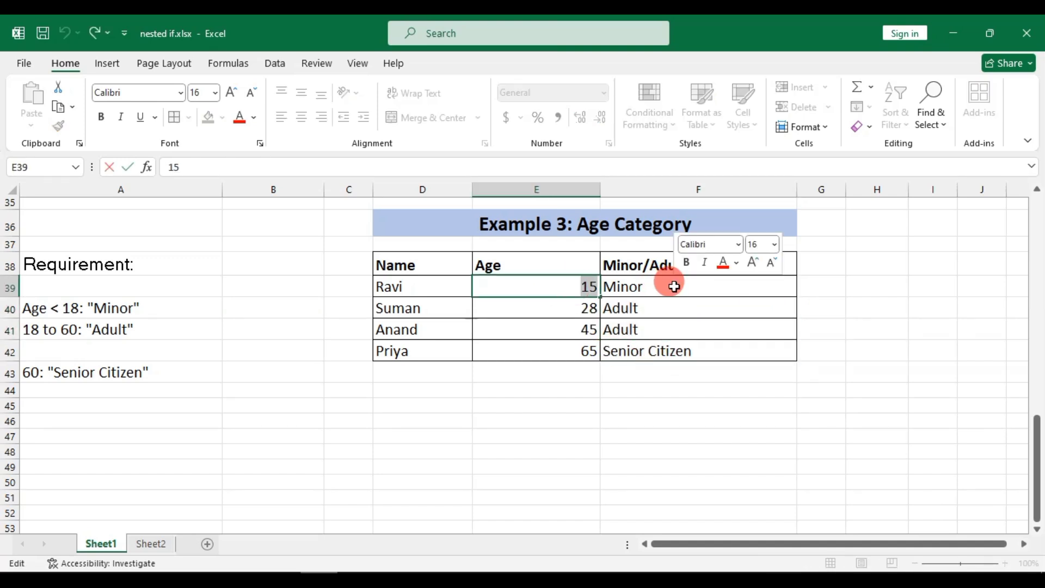
type("118")
key("Return")
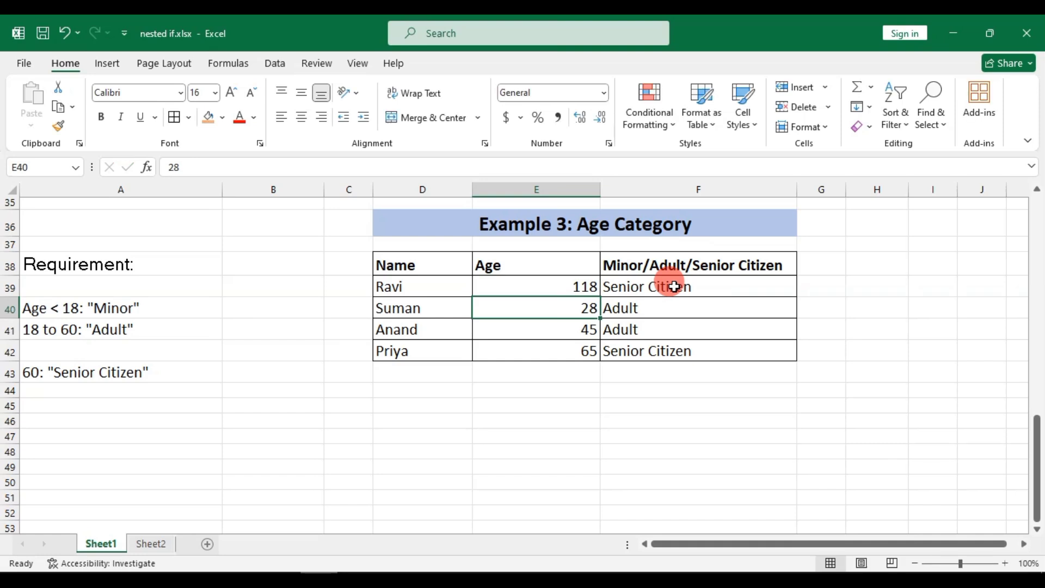
Set the first person's age in E39 to 18 to test the lower boundary of the adult category
scroll(673, 286, "up", 1)
left_click(590, 338)
double_click(589, 338)
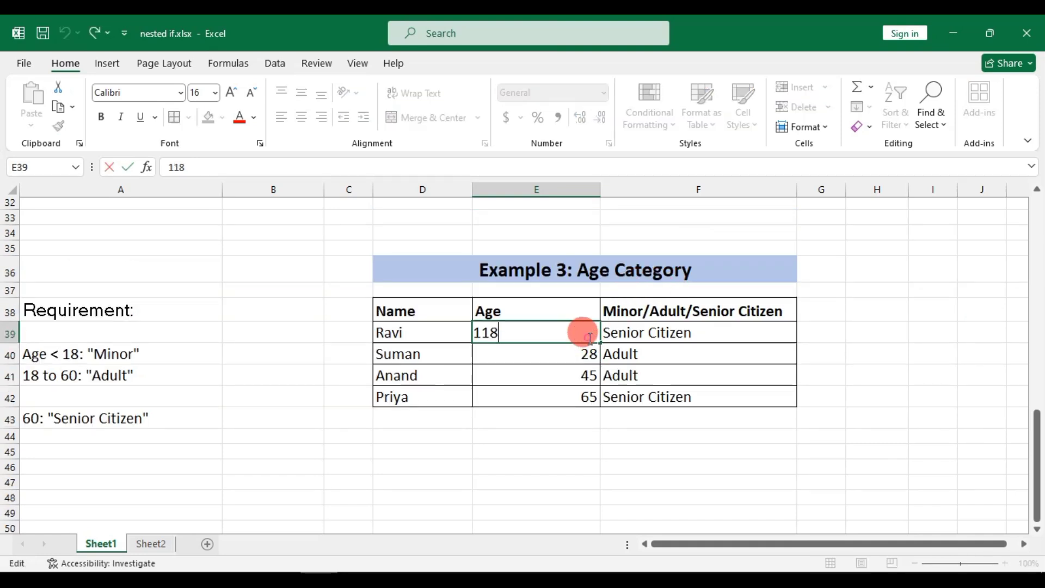
key("BackSpace")
key("BackSpace")
key("BackSpace")
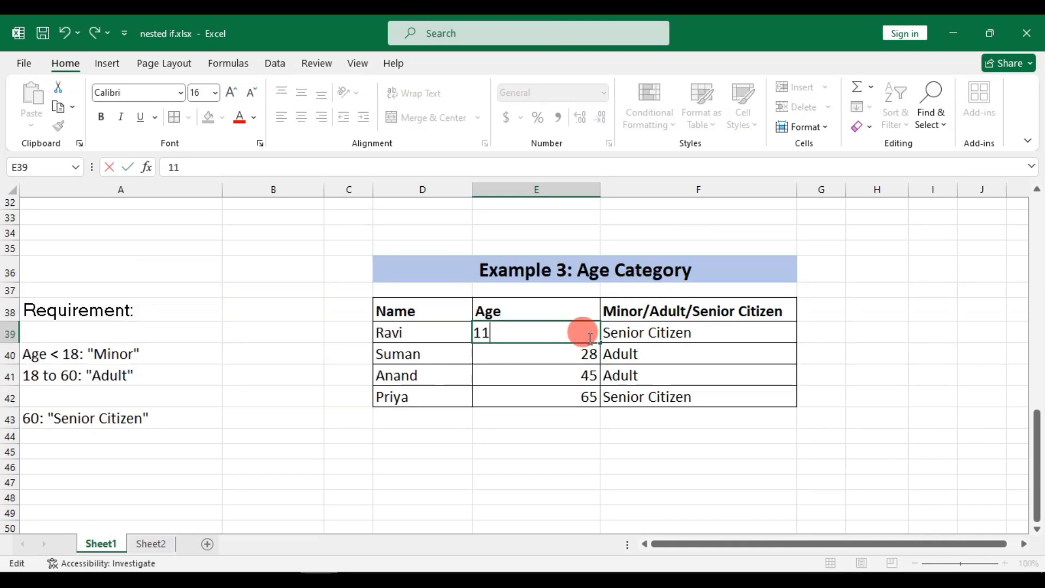
key("Return")
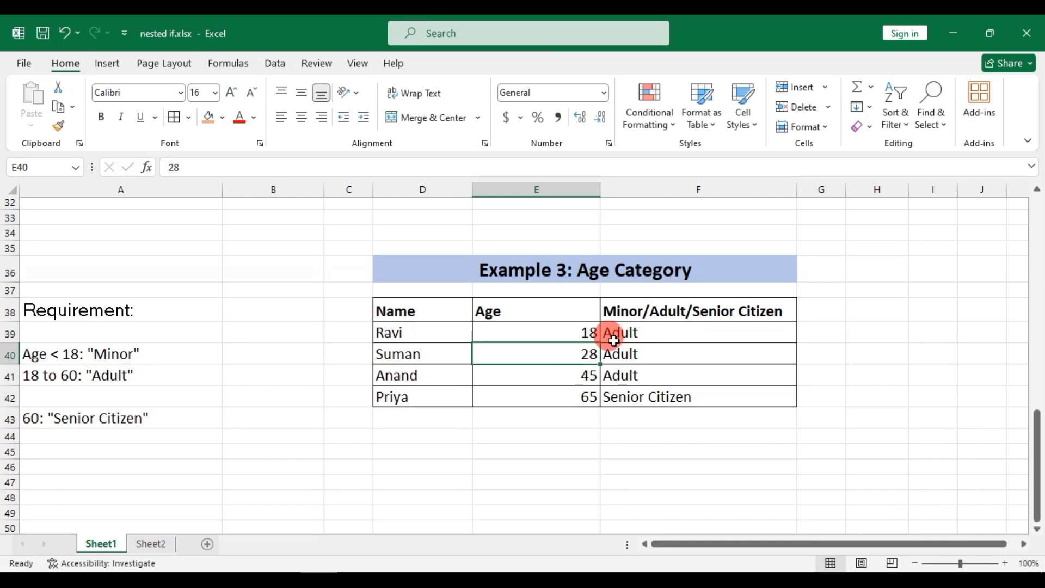
Set the first person's age in E39 to 17 to test the minor category
left_click(594, 331)
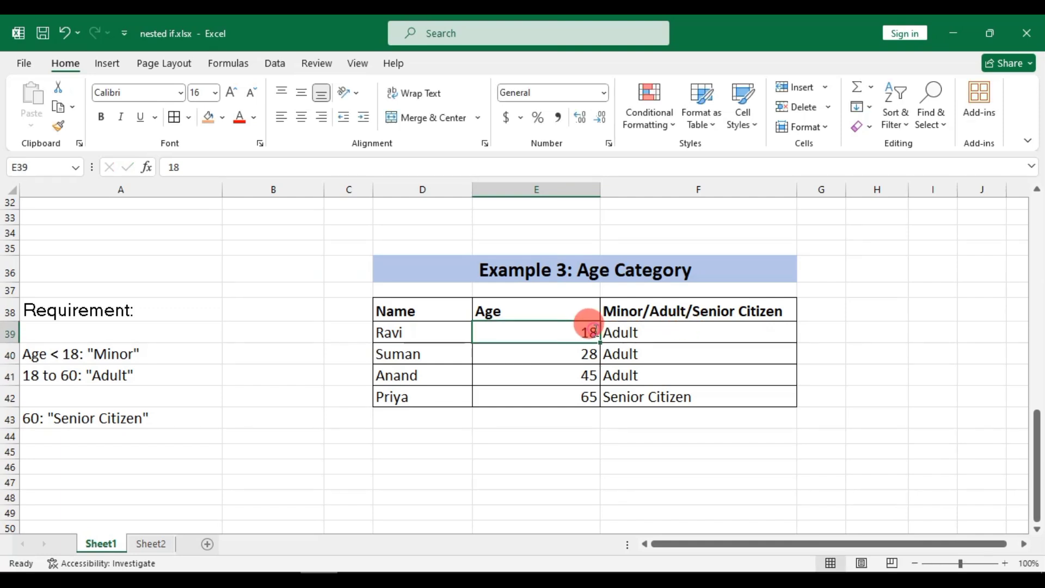
double_click(559, 321)
left_click_drag(559, 321, 469, 324)
type("17")
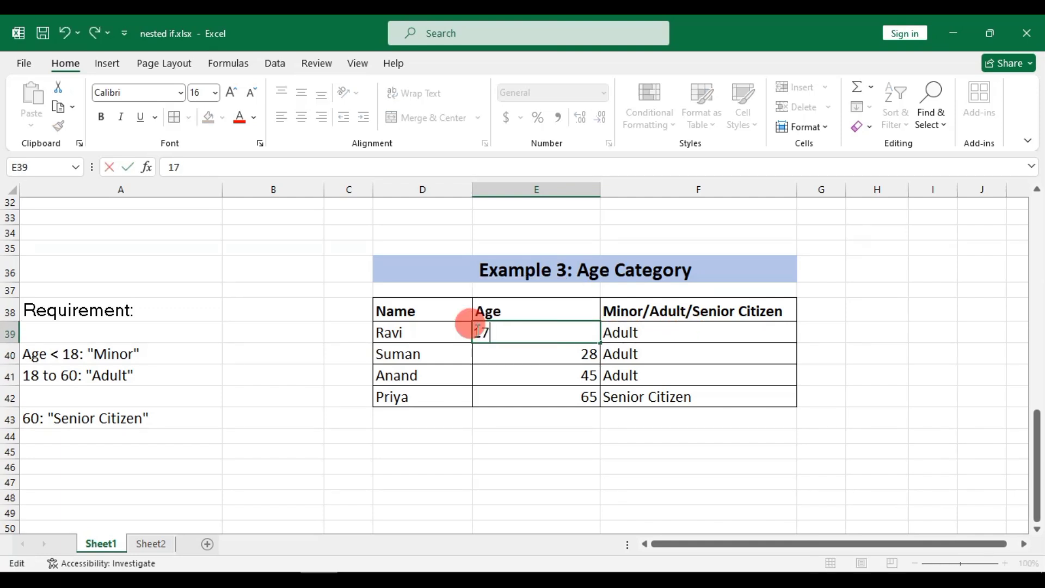
key("Return")
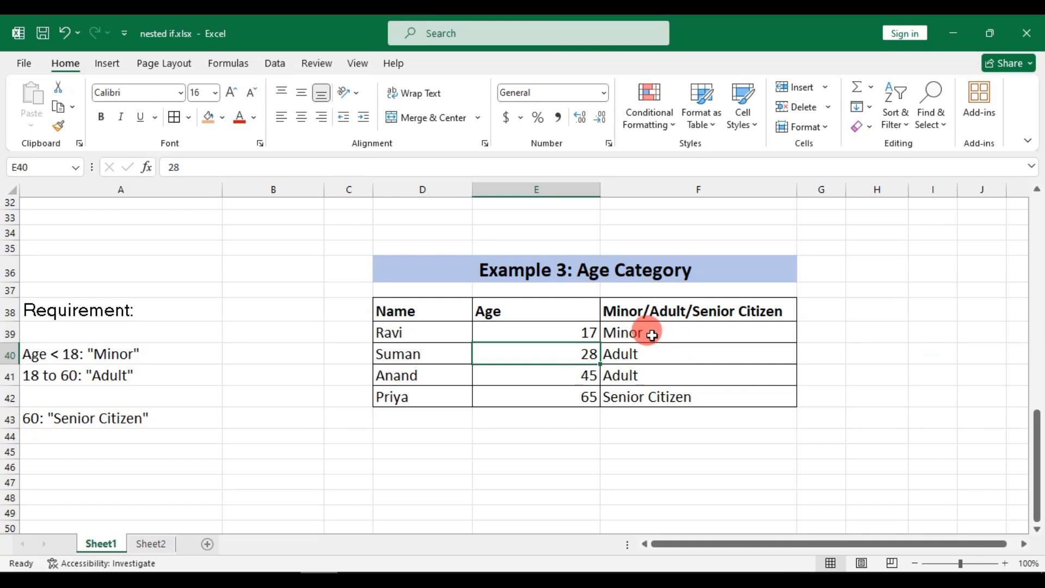
left_click(592, 381)
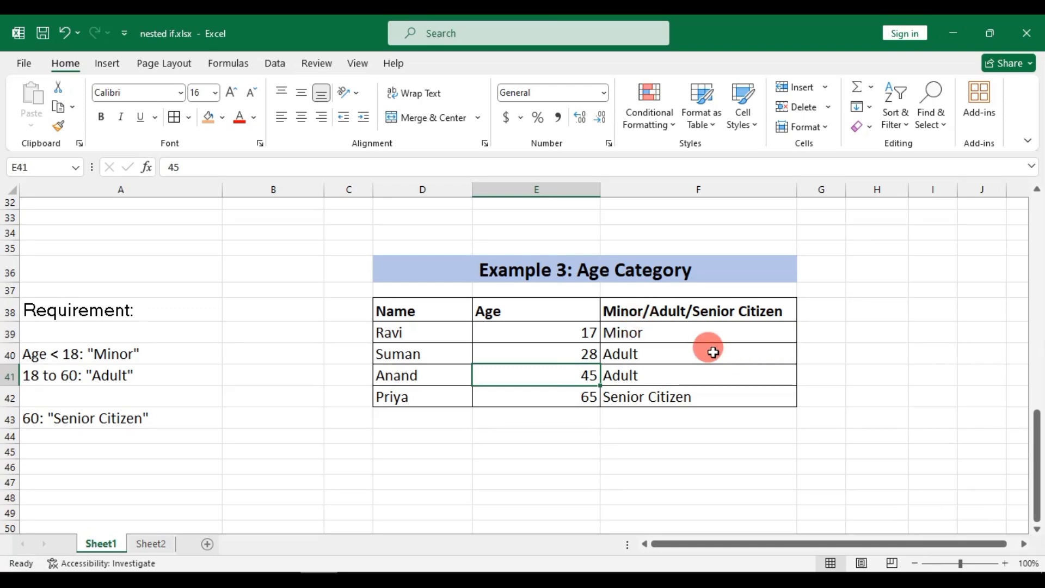
Switch to Sheet2 and review the column headings of the Sales Performance Report, from Emp ID to Performance Category
key("ctrl+Page_Down")
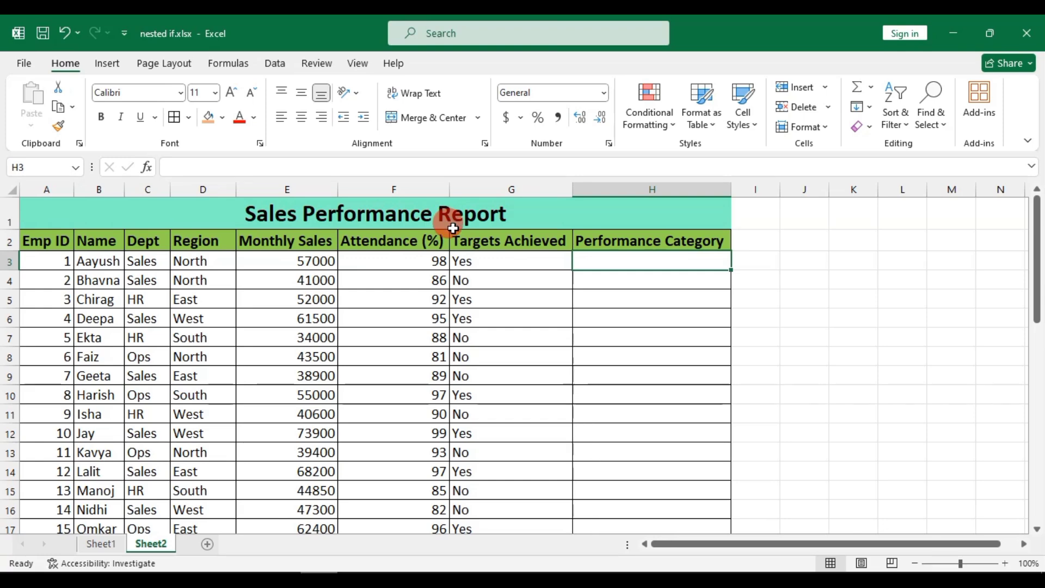
left_click(38, 239)
left_click(90, 246)
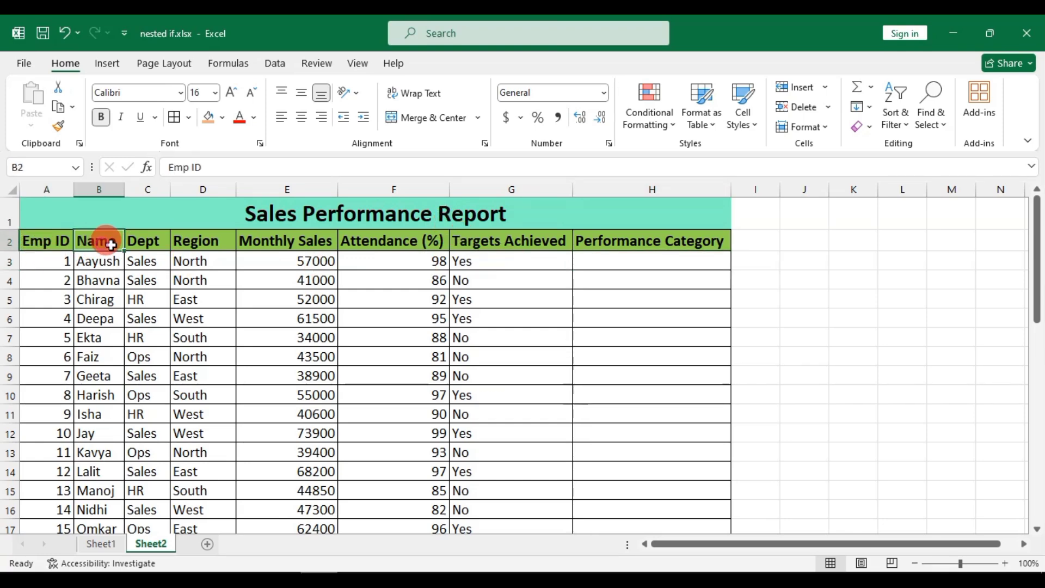
left_click(140, 239)
left_click(204, 247)
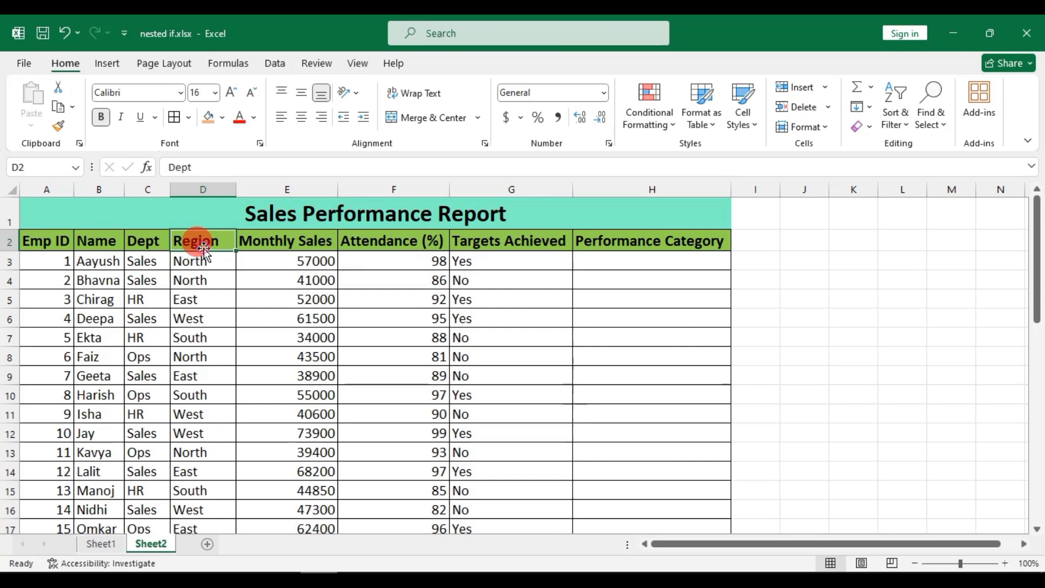
left_click(267, 248)
left_click(401, 243)
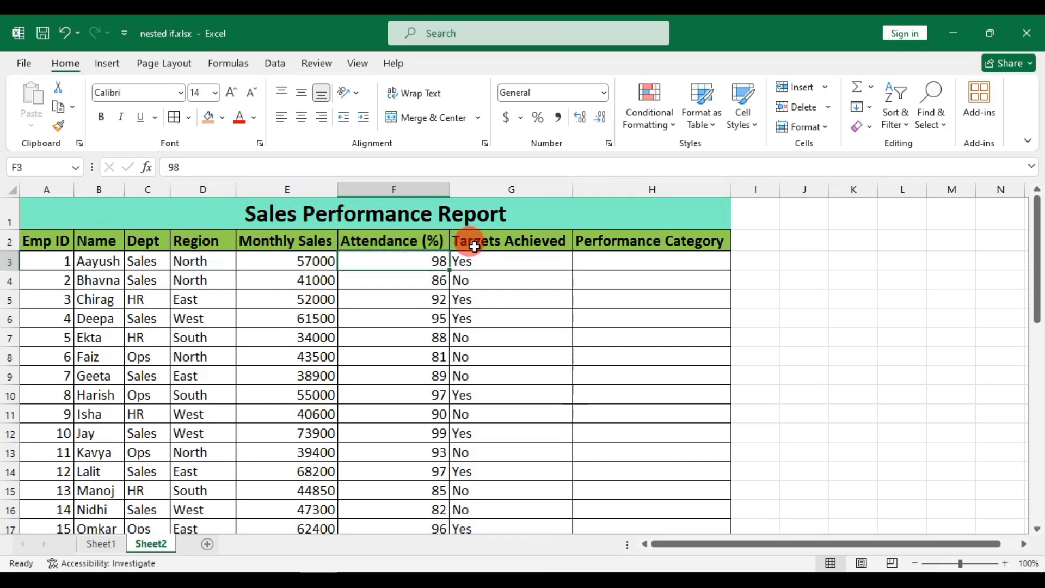
left_click(498, 242)
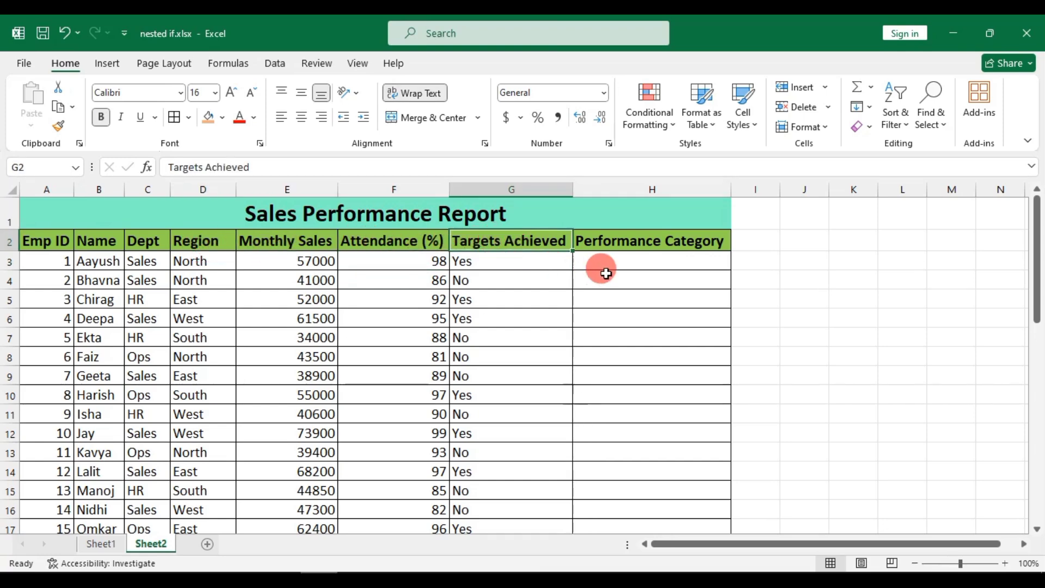
left_click(625, 258)
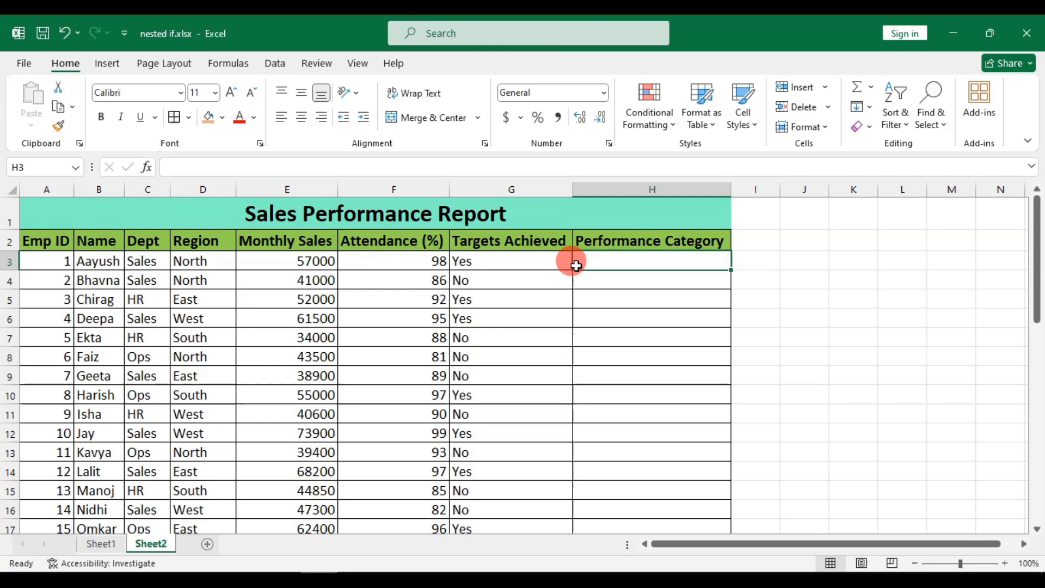
Examine the Objective block below the sales table for the monthly sales threshold of each performance category
scroll(571, 262, "down", 9)
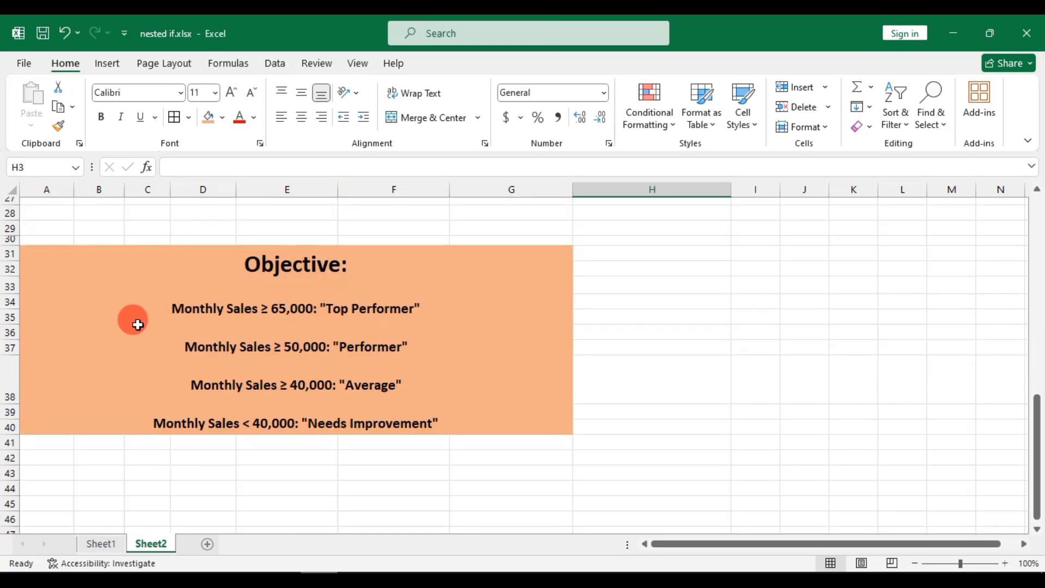
left_click(182, 308)
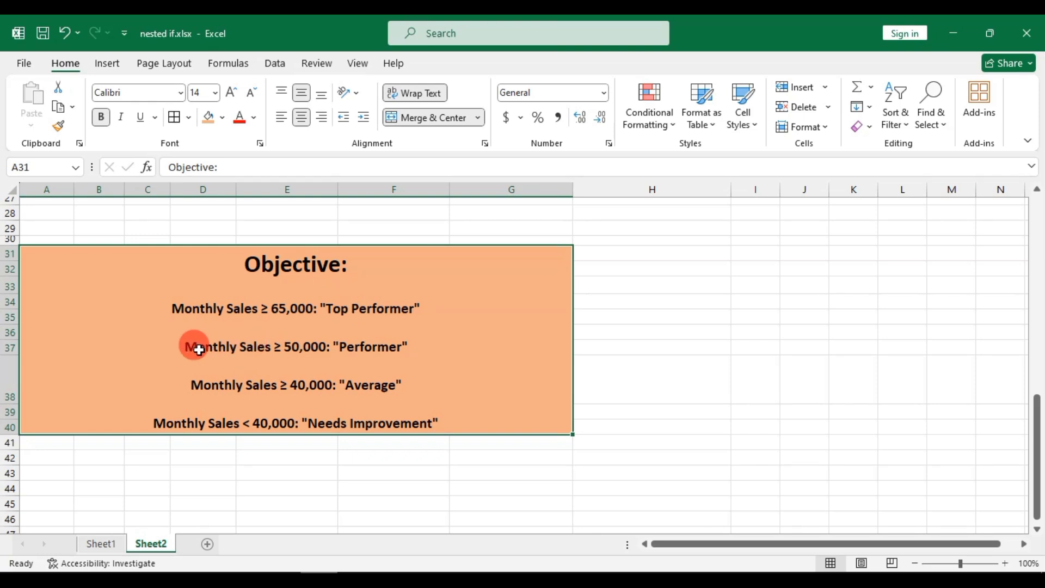
double_click(228, 347)
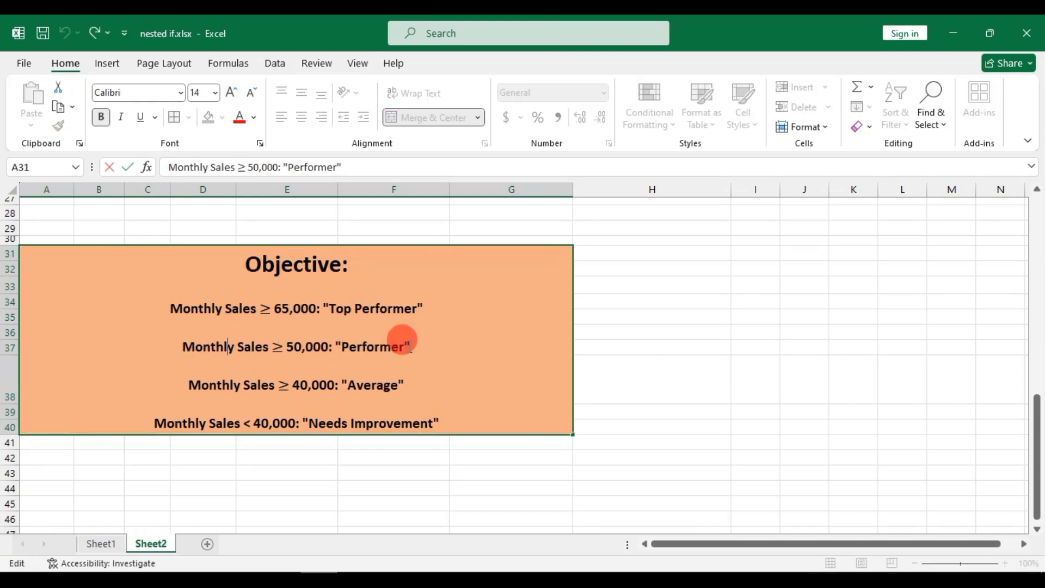
left_click_drag(413, 345, 149, 346)
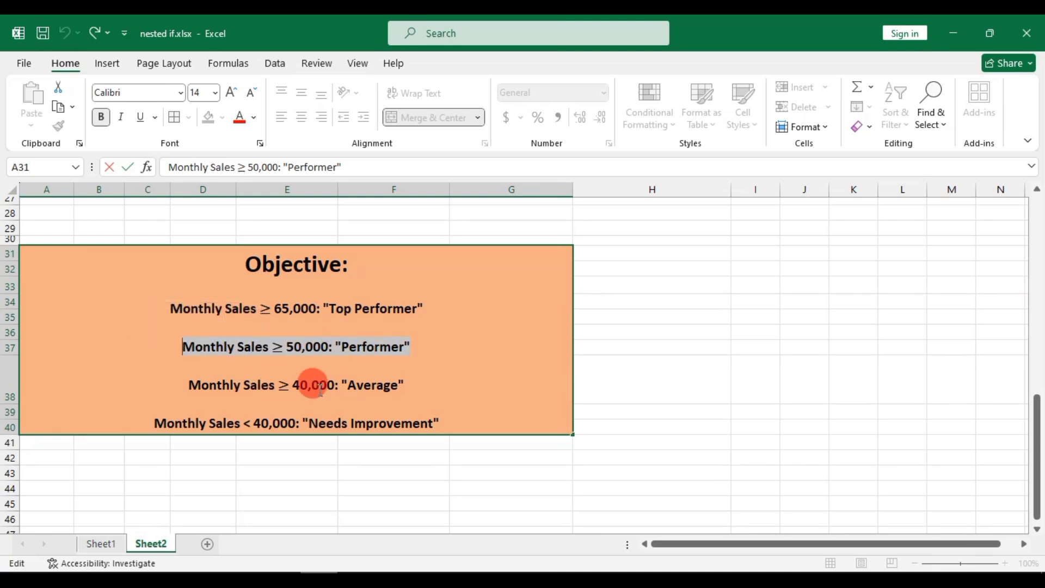
double_click(388, 383)
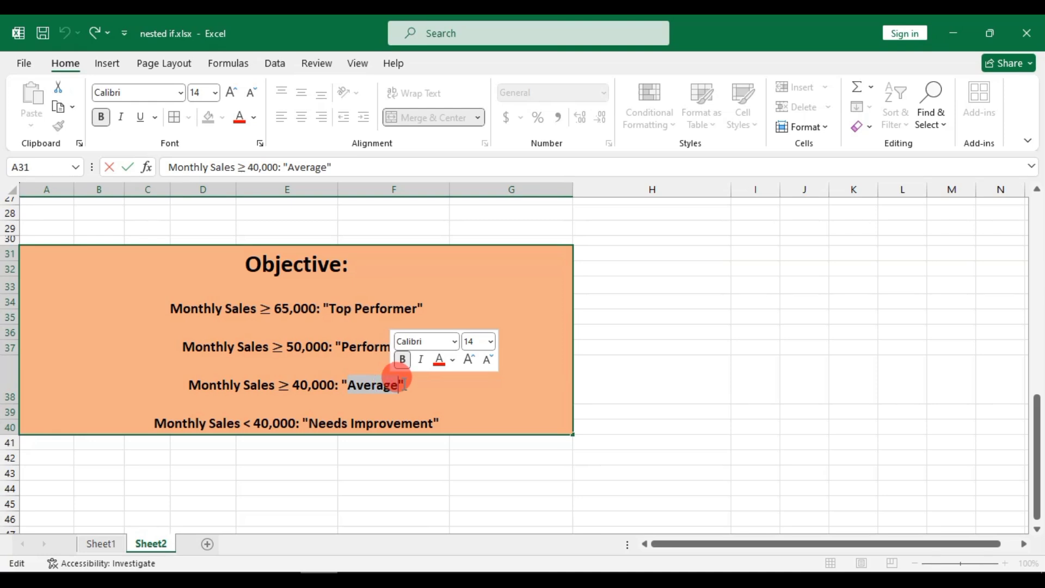
left_click_drag(400, 383, 140, 374)
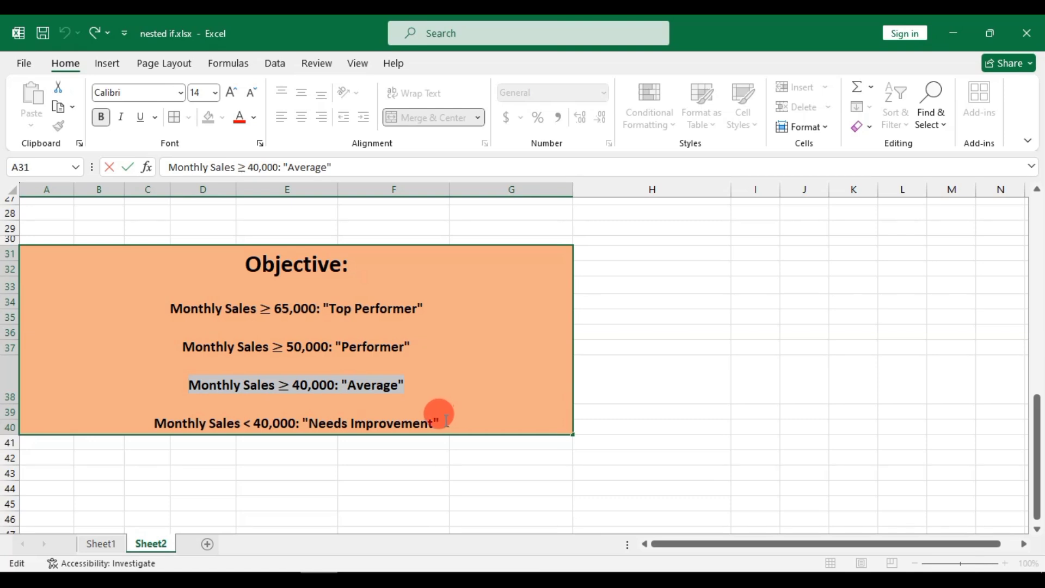
left_click_drag(442, 421, 63, 424)
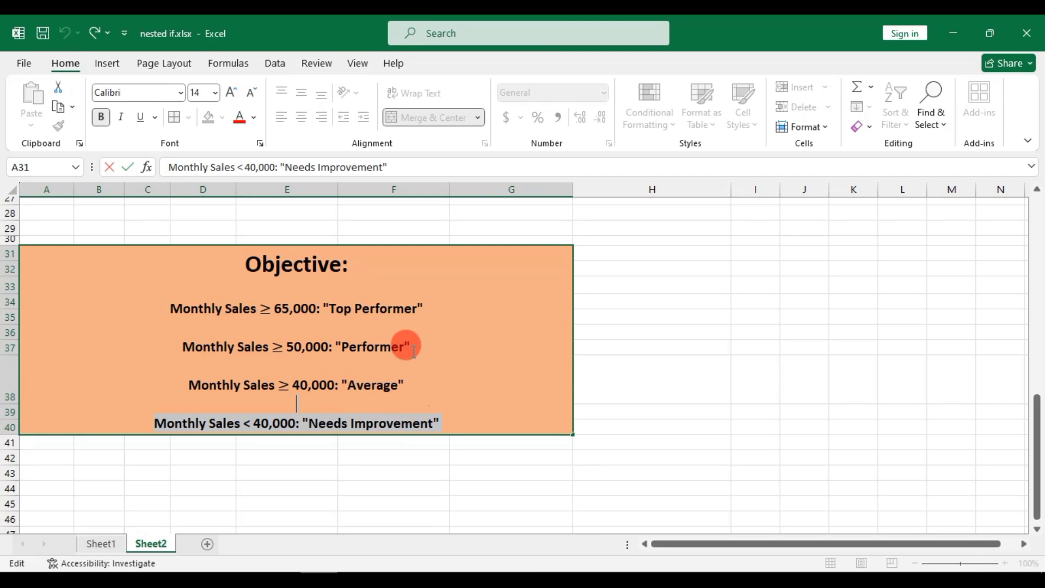
left_click_drag(436, 302, 202, 305)
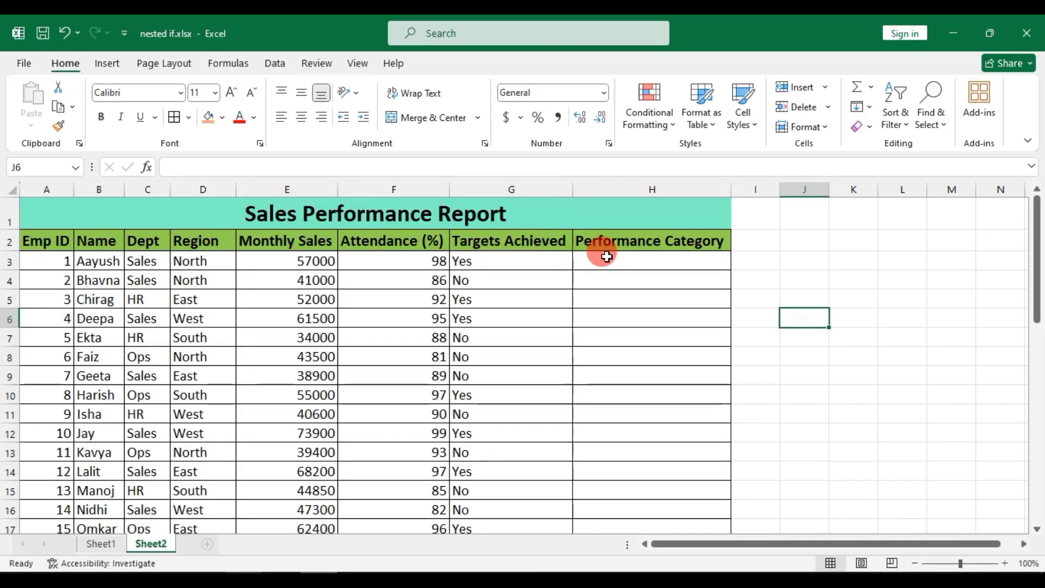
Start an IF formula in H3 that tests whether monthly sales in E3 are greater than 65000
left_click(607, 257)
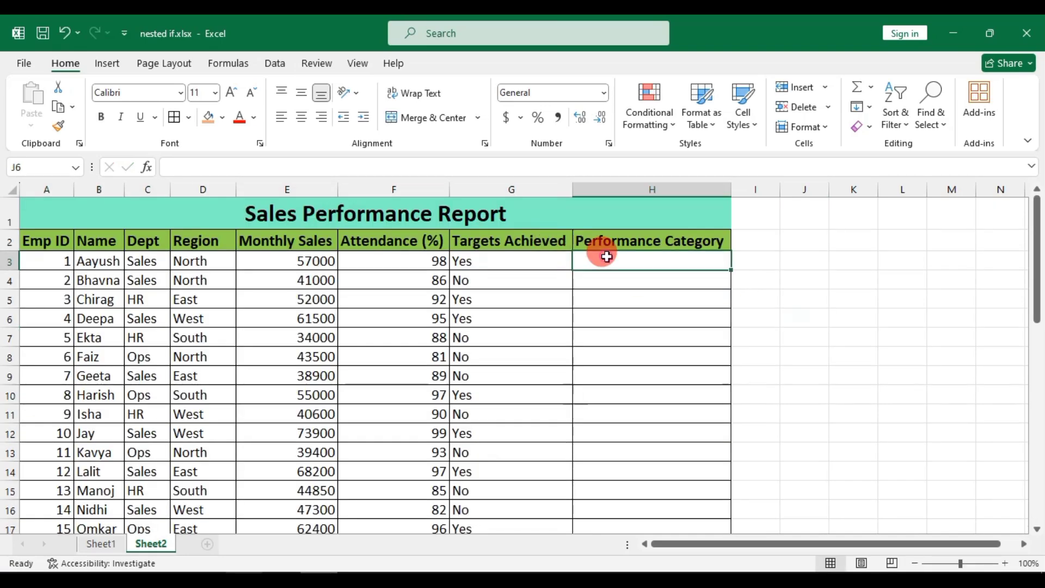
type("=")
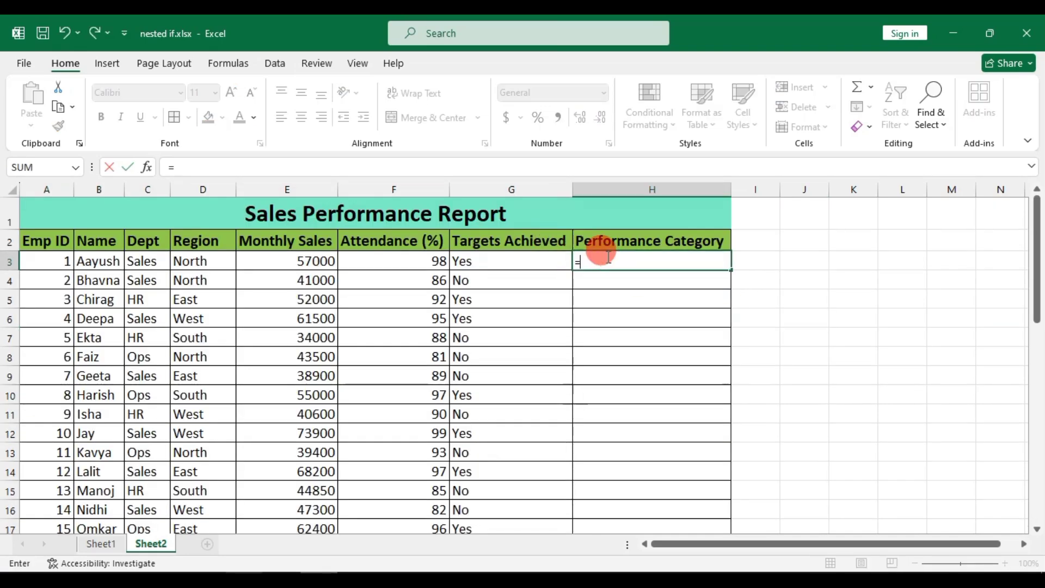
type("if")
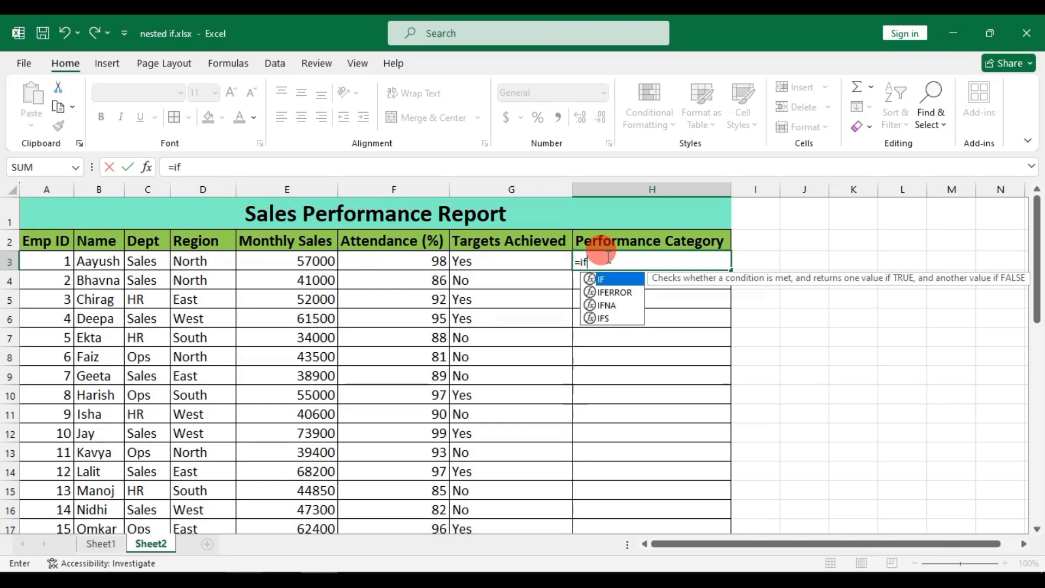
key("Tab")
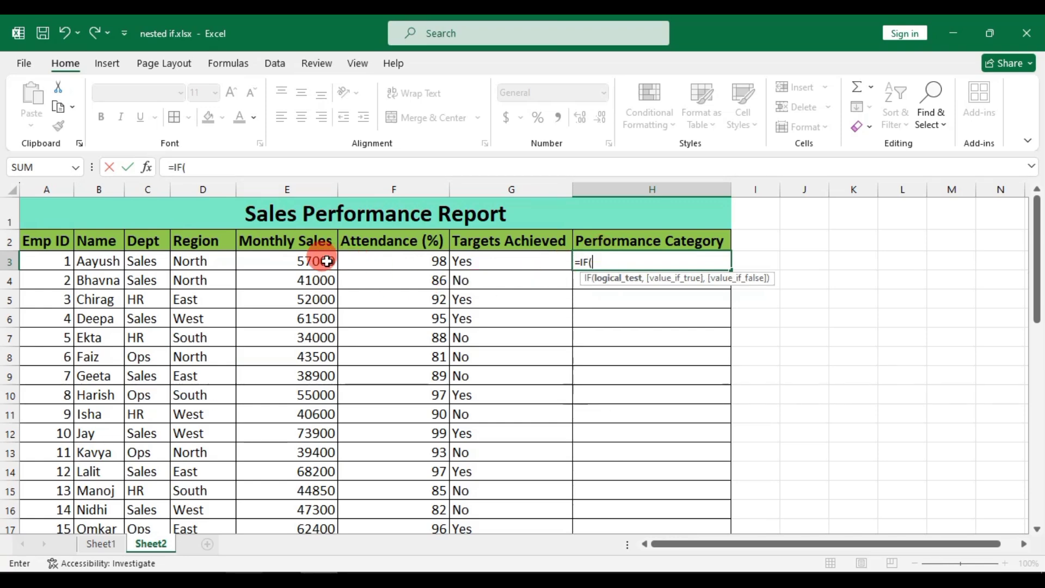
left_click(304, 260)
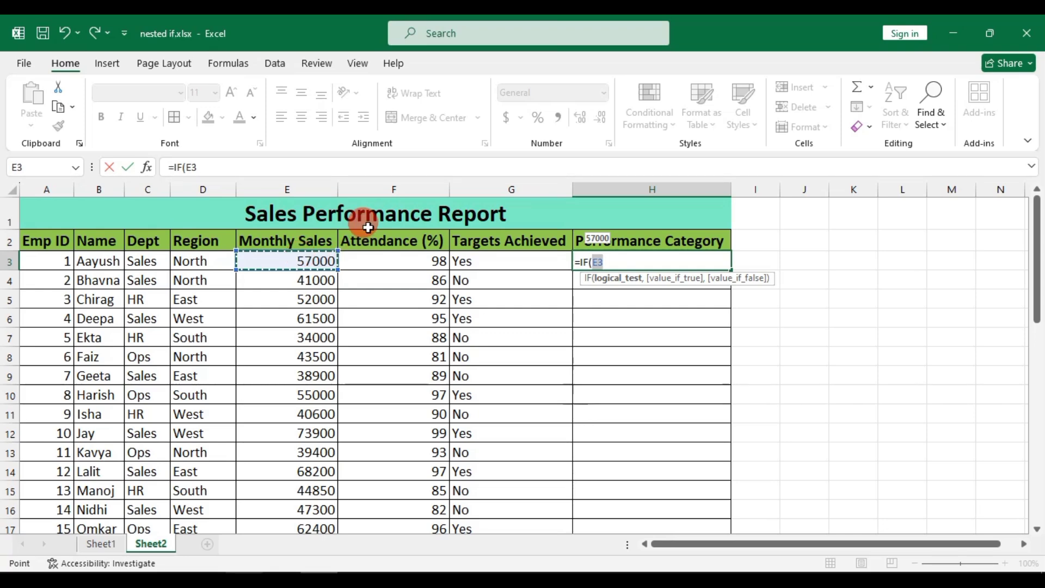
left_click(635, 256)
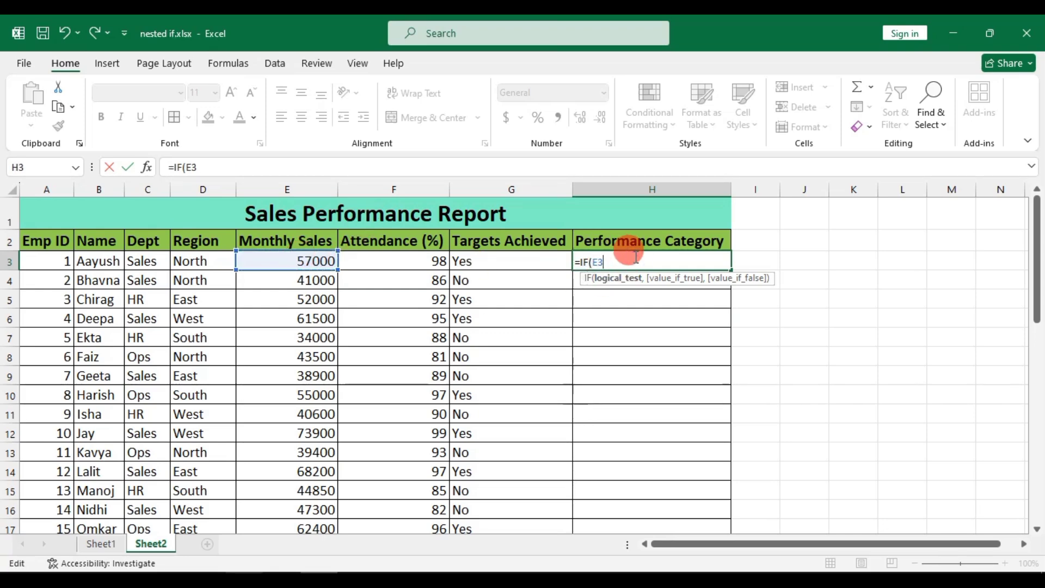
type(">65000")
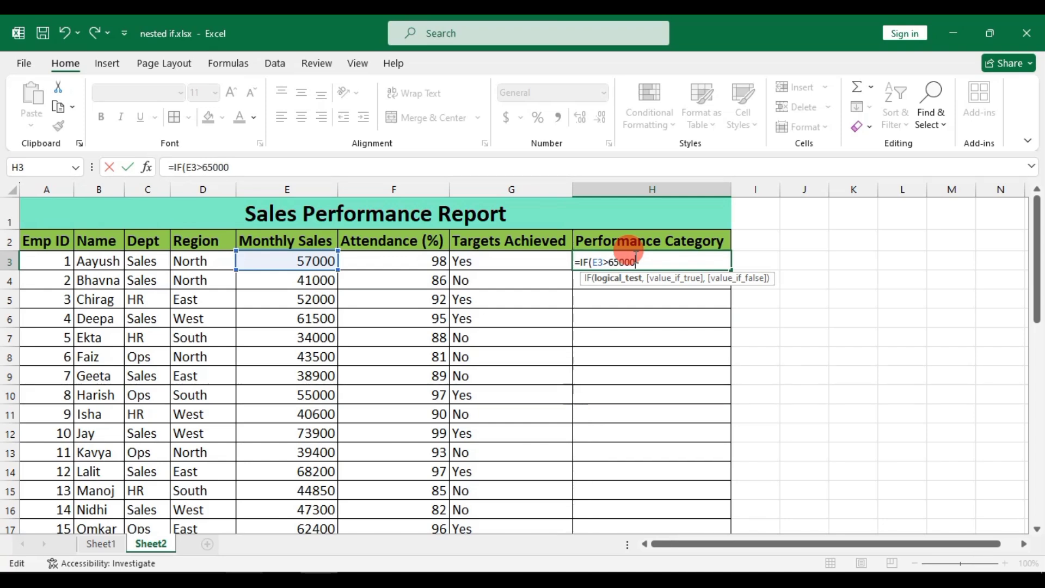
Add "Top Performer" as the true result of the IF formula in H3
type(",")
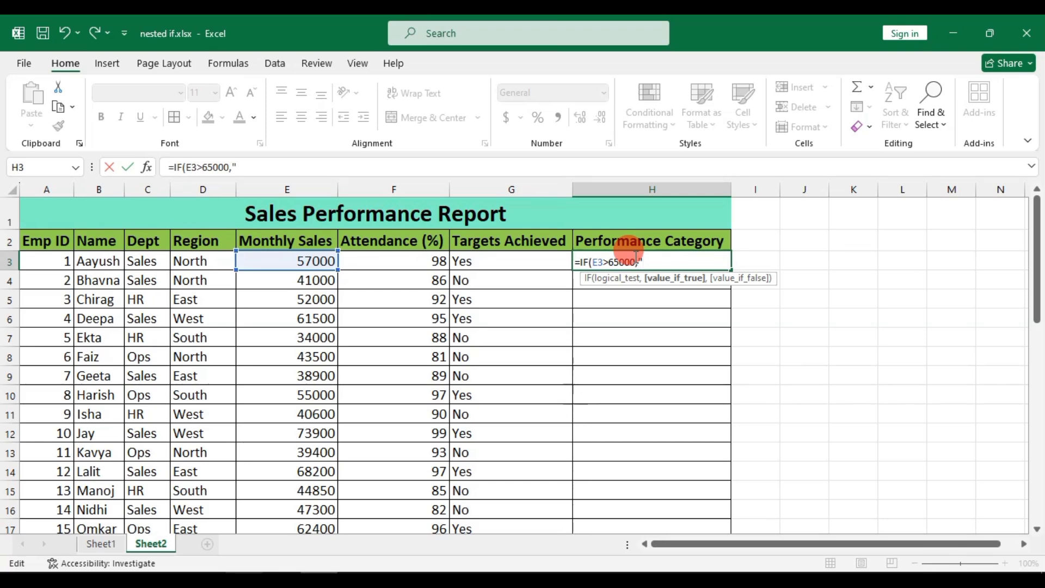
type("\"Top ")
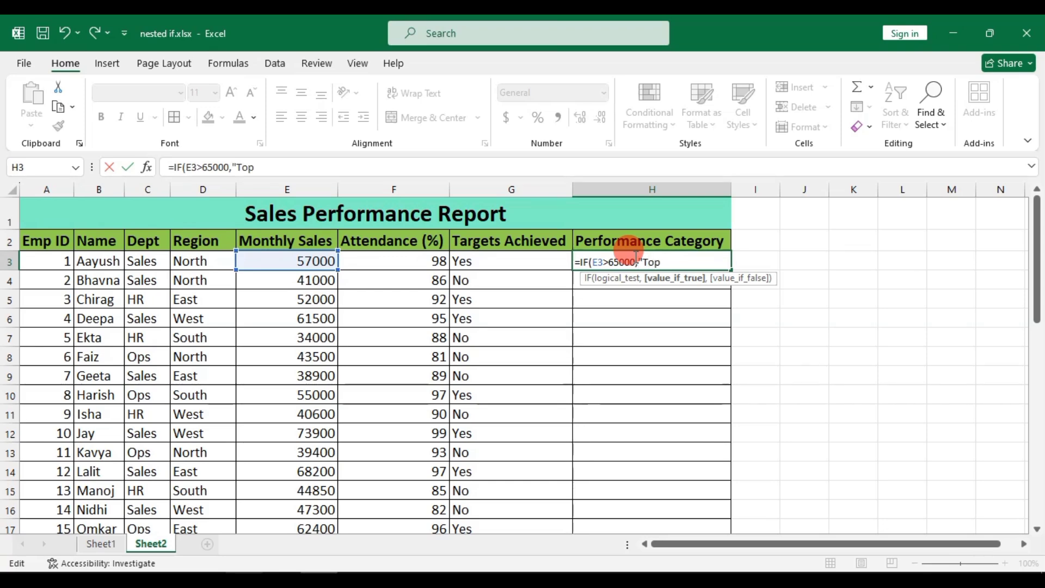
type("Perf")
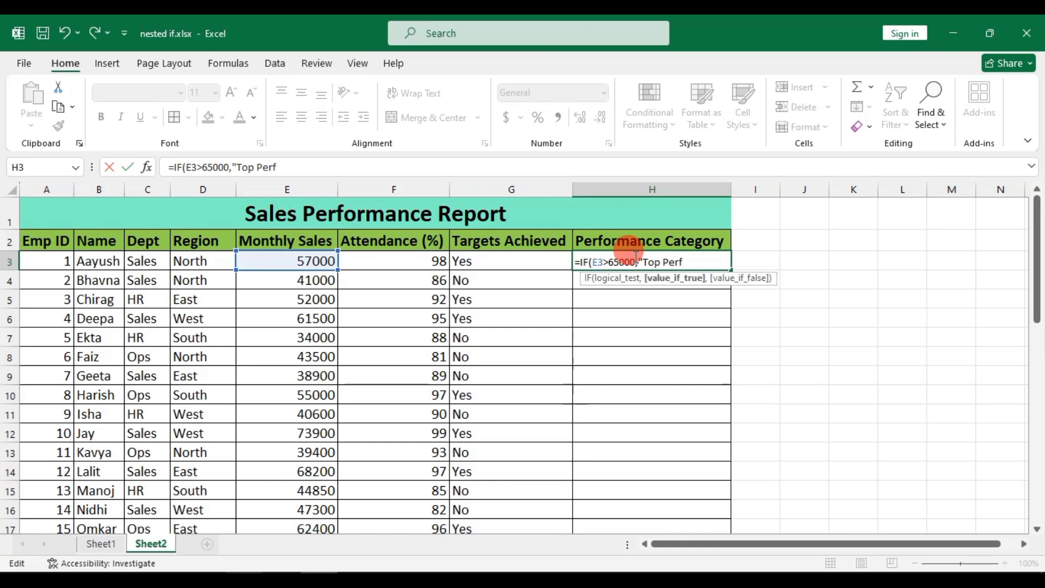
type("ormer")
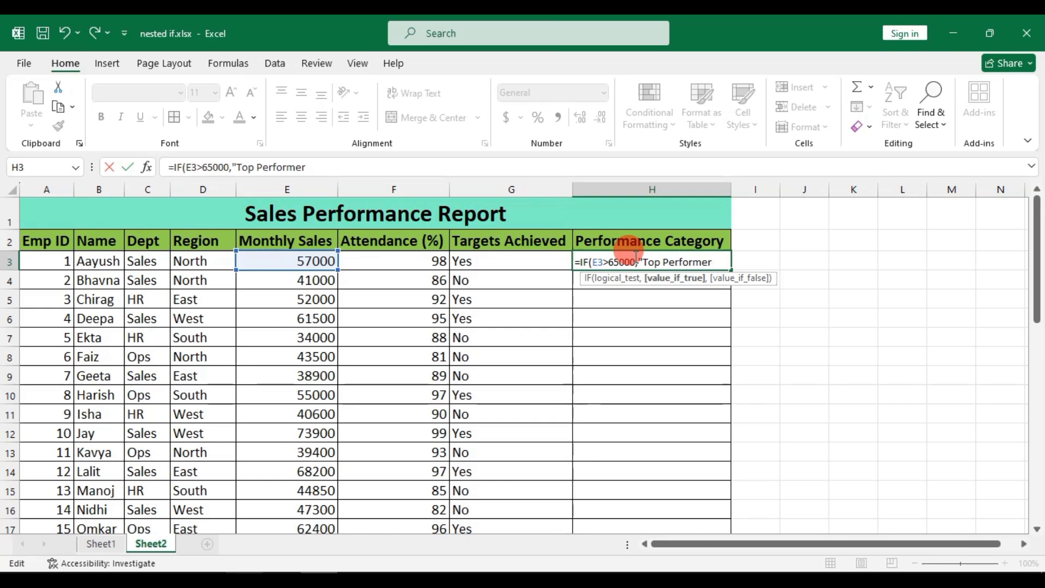
type("\"")
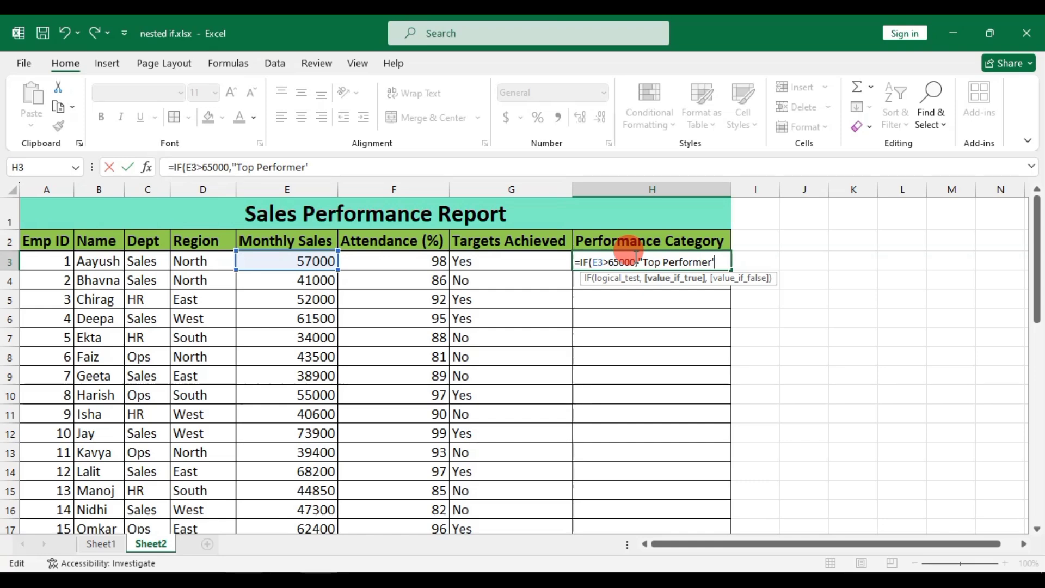
key("BackSpace")
type("\"")
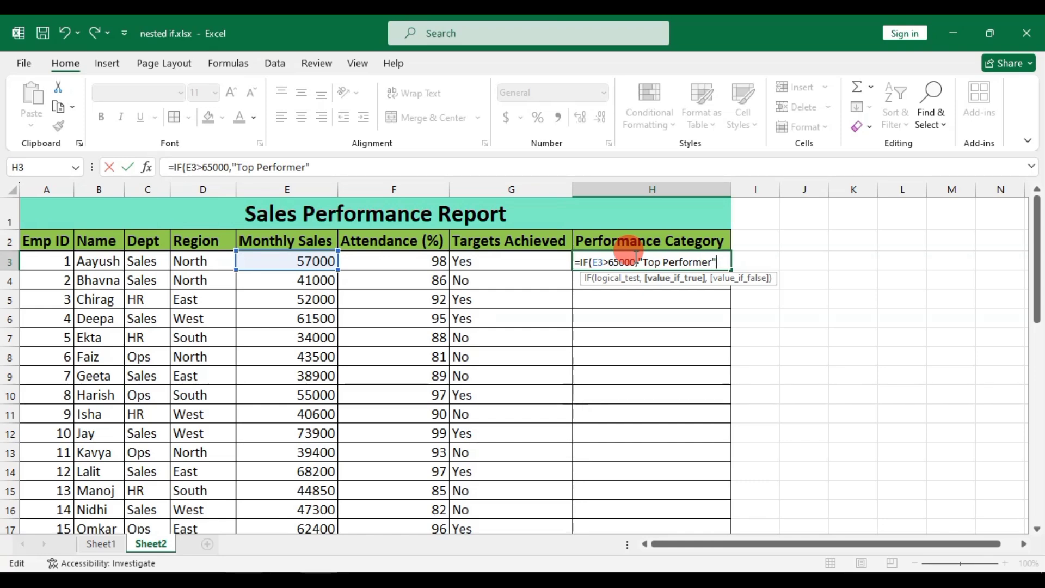
Nest a second IF in the H3 formula that returns "performer" when monthly sales in E3 are greater than 50000
type(",")
type("if")
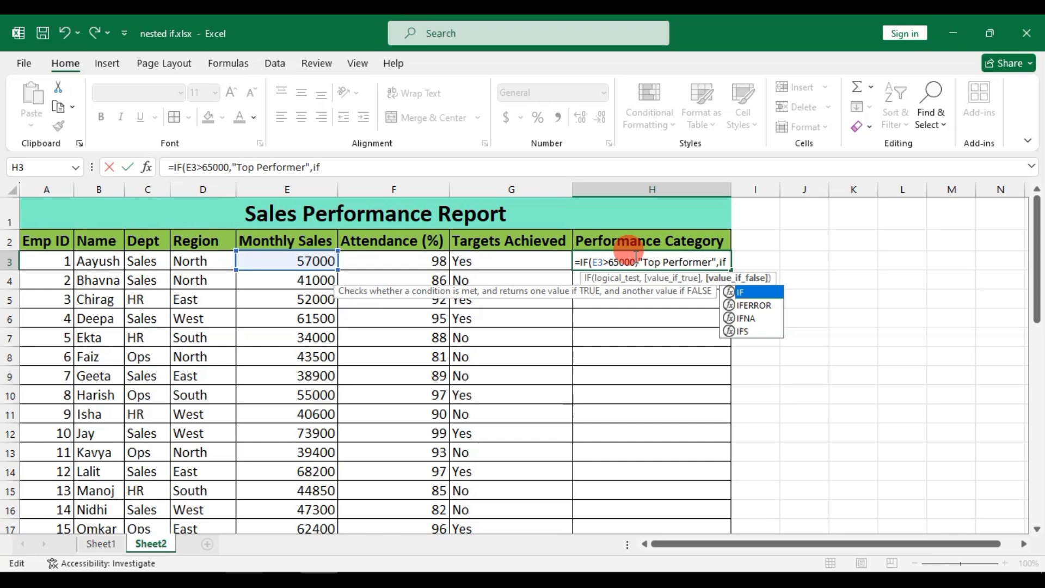
key("Tab")
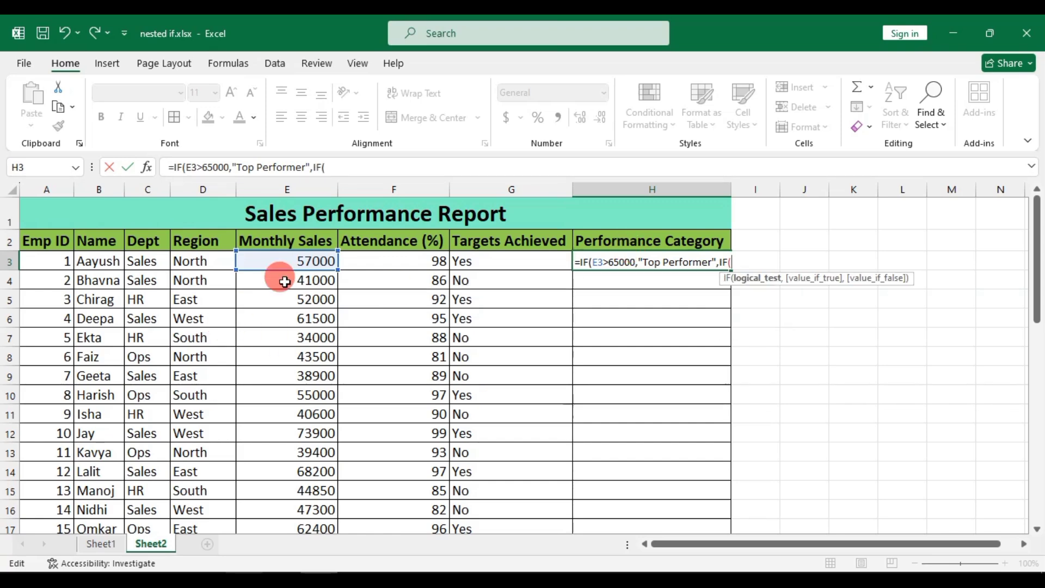
left_click(303, 261)
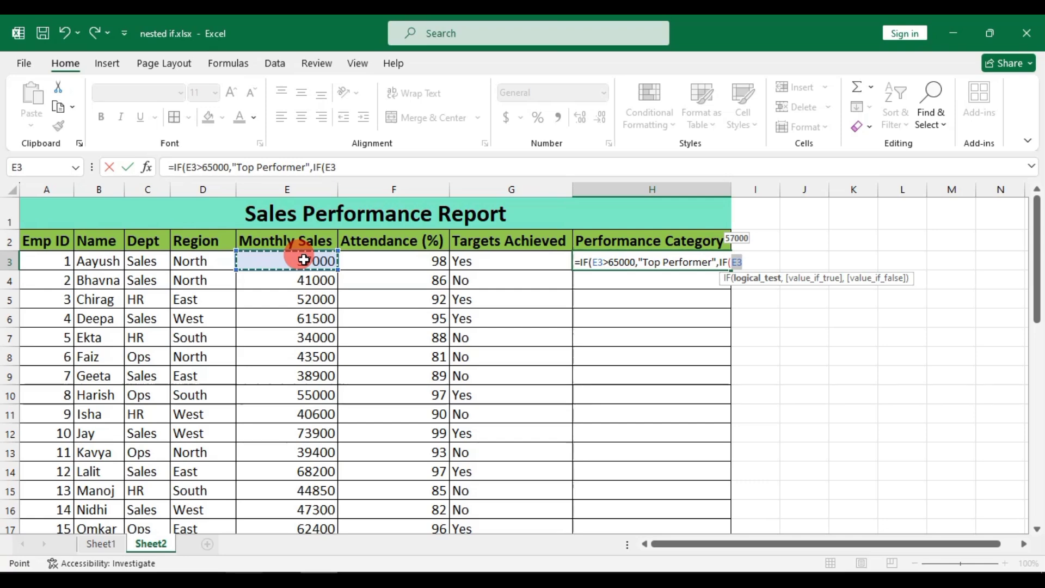
type(".")
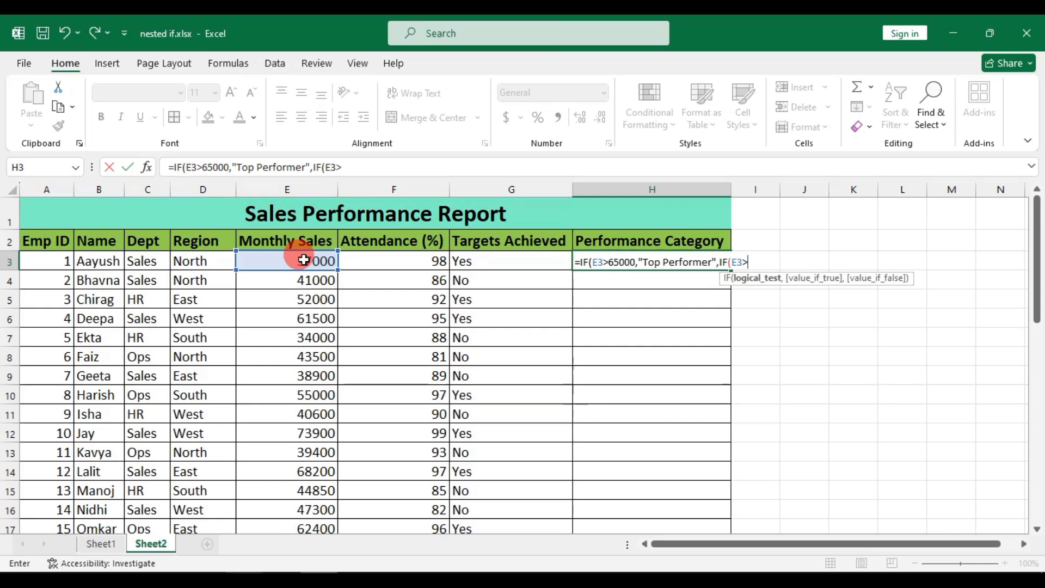
type("50000")
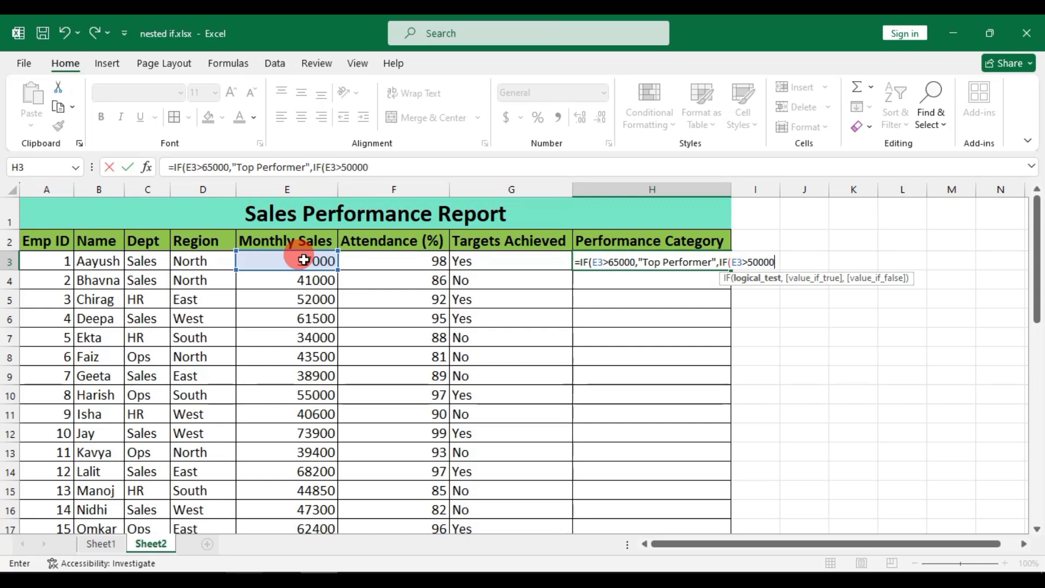
type(",")
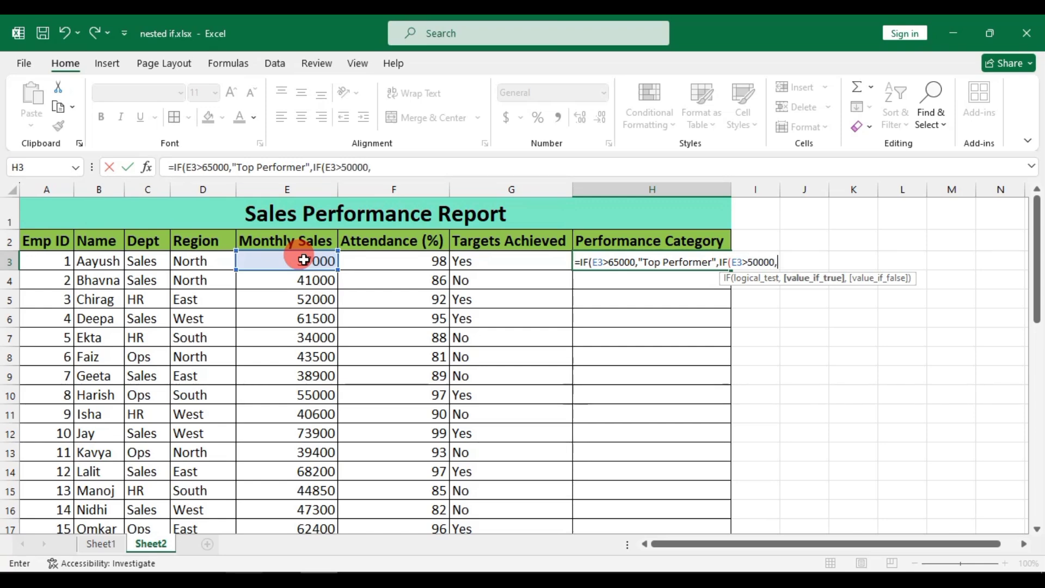
type("\"perform")
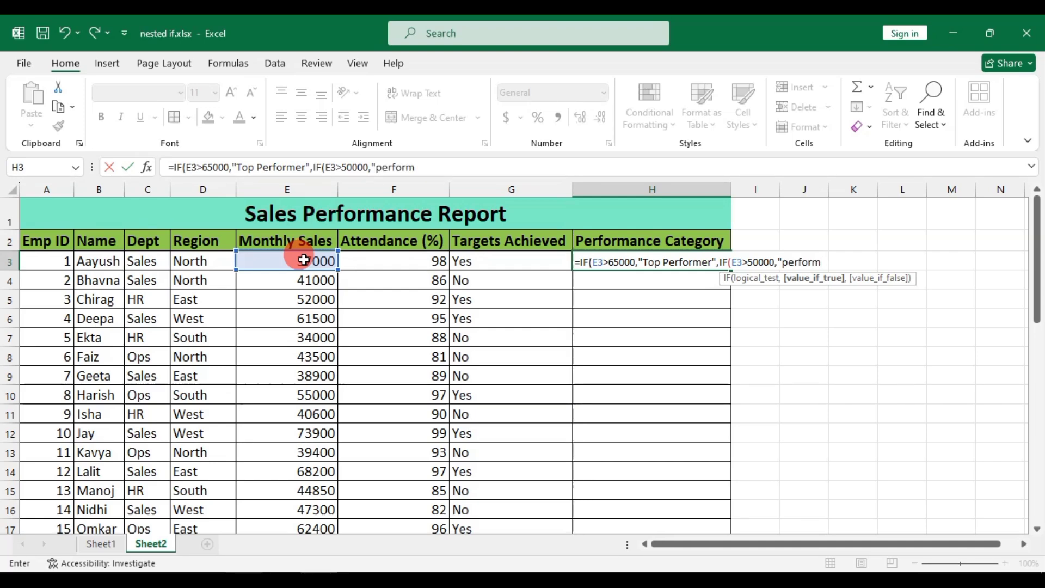
type("e")
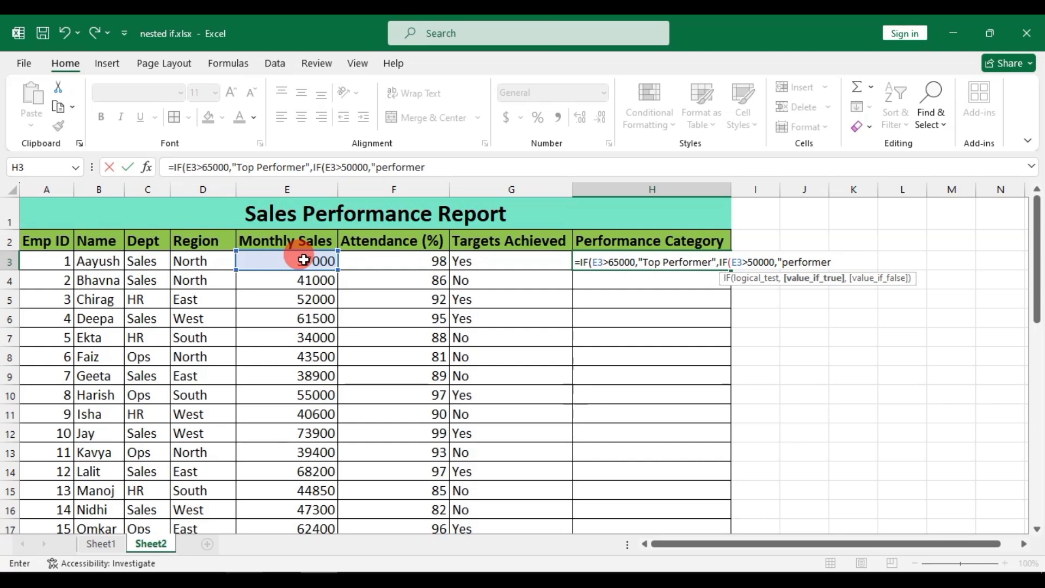
type("r\",if")
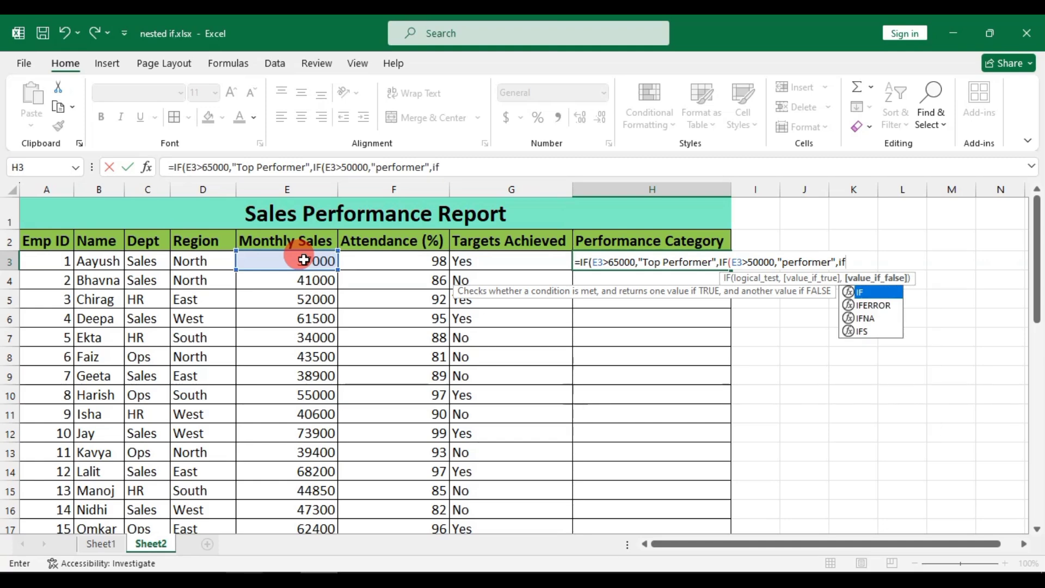
Nest a third IF in the H3 formula that returns "Average" when E3 is greater than 40000
key("Tab")
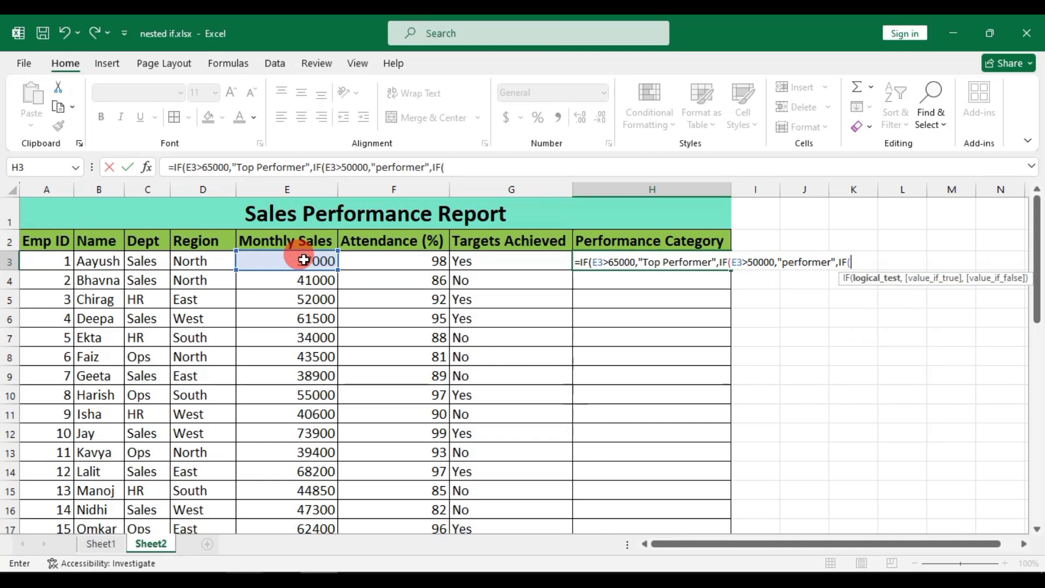
left_click(304, 260)
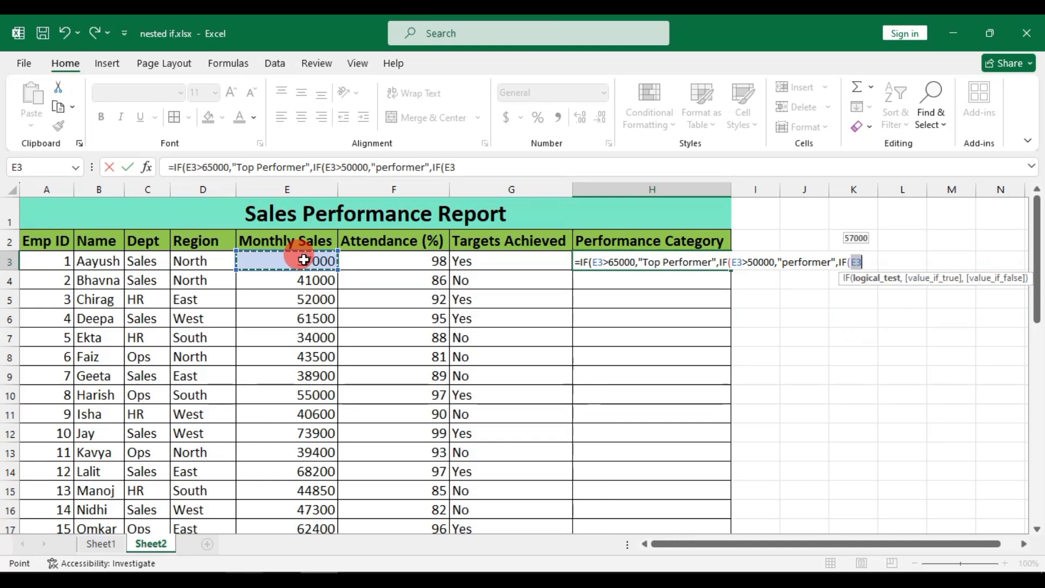
type(">")
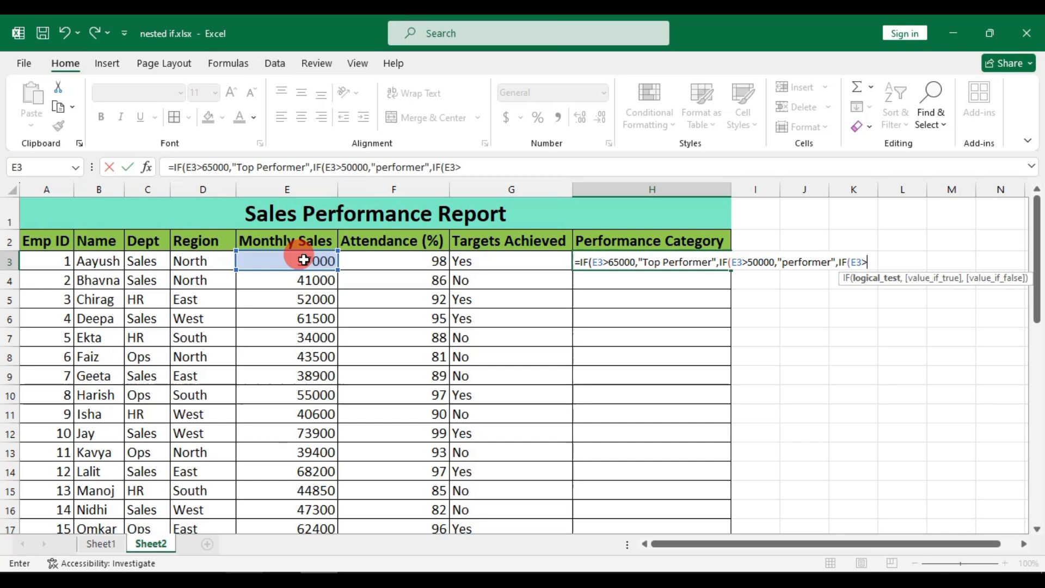
type("40000")
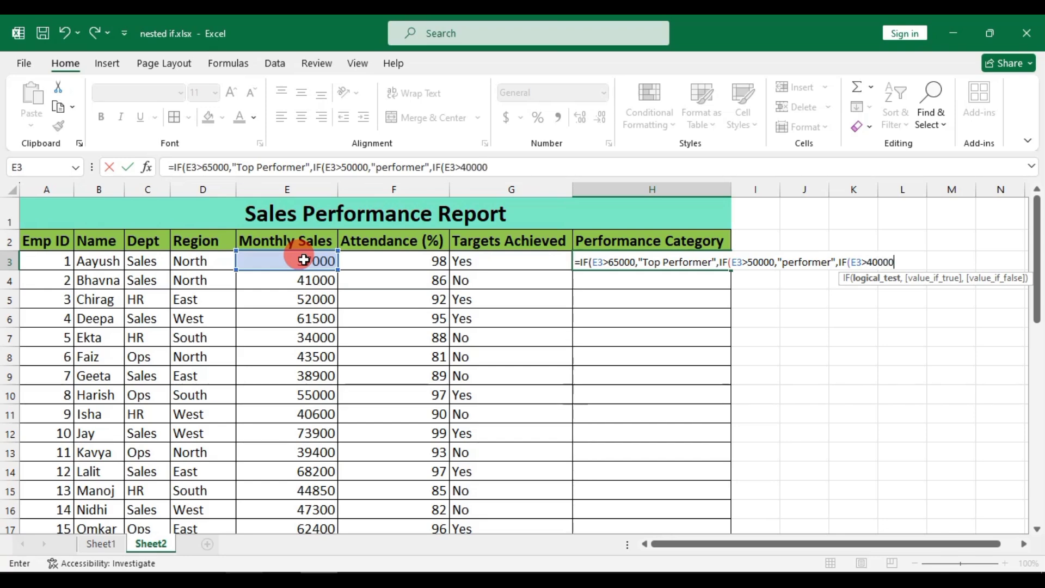
type(",\"")
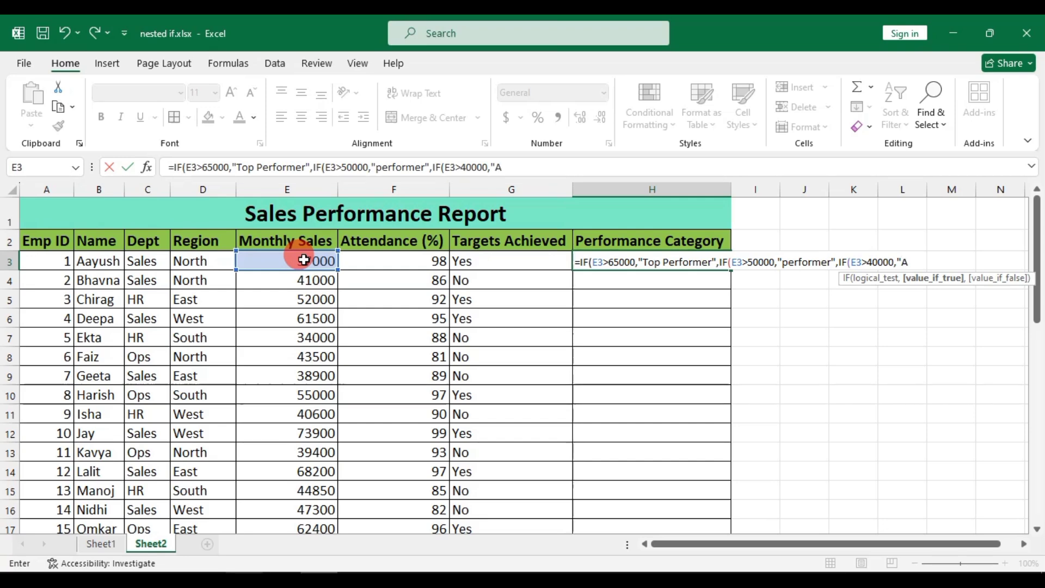
type("Aver")
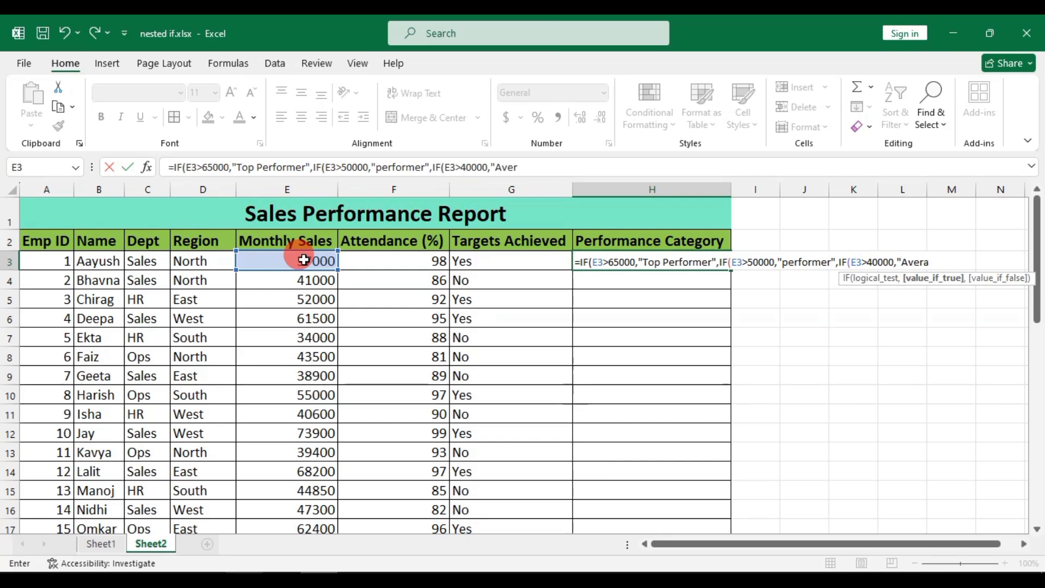
type("age\",")
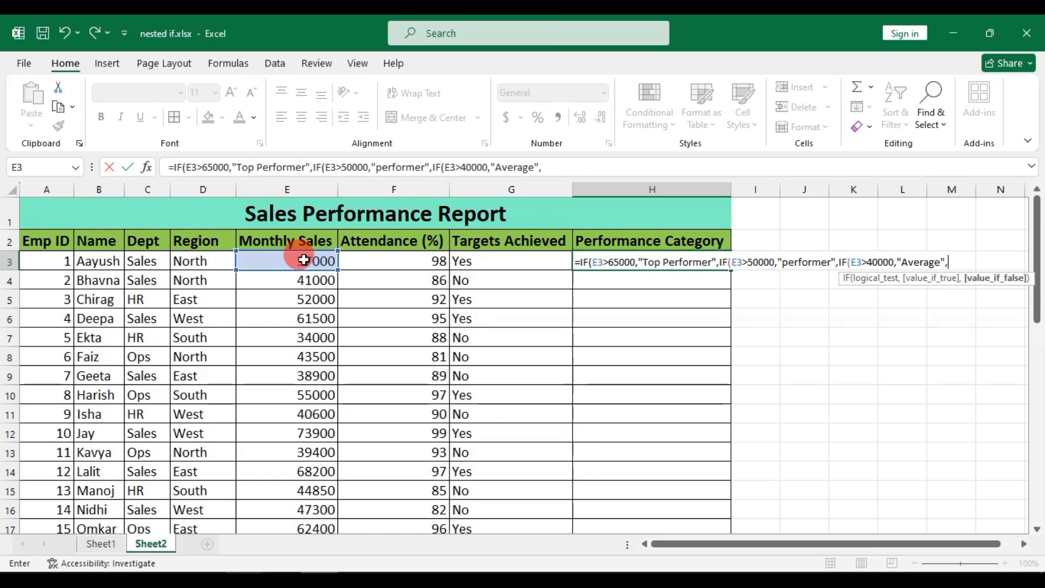
Add "Needs Impovements" as the final false result, close all three IF functions and enter the formula in H3
type("\"")
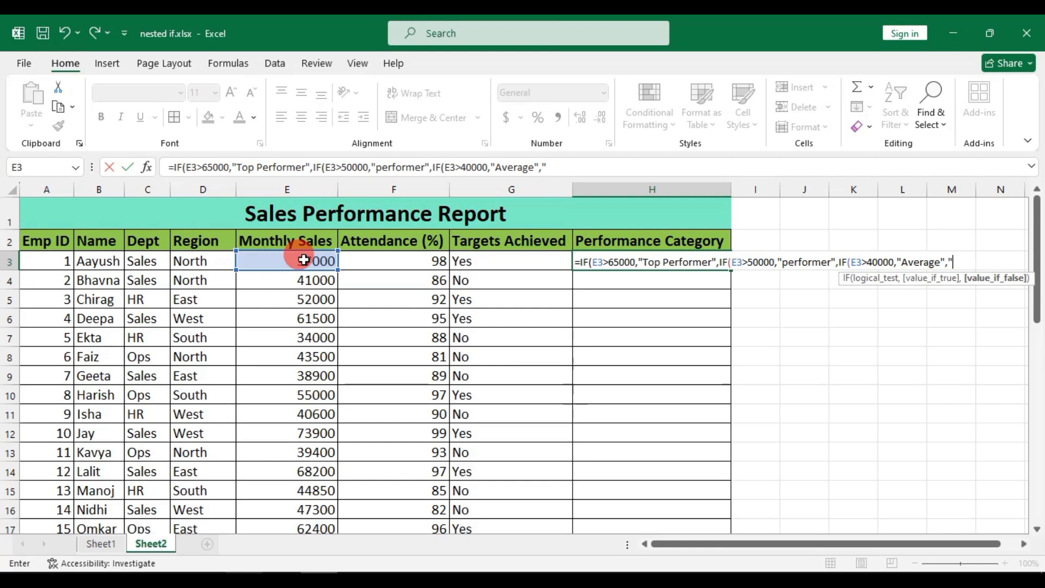
type("Needs Impo")
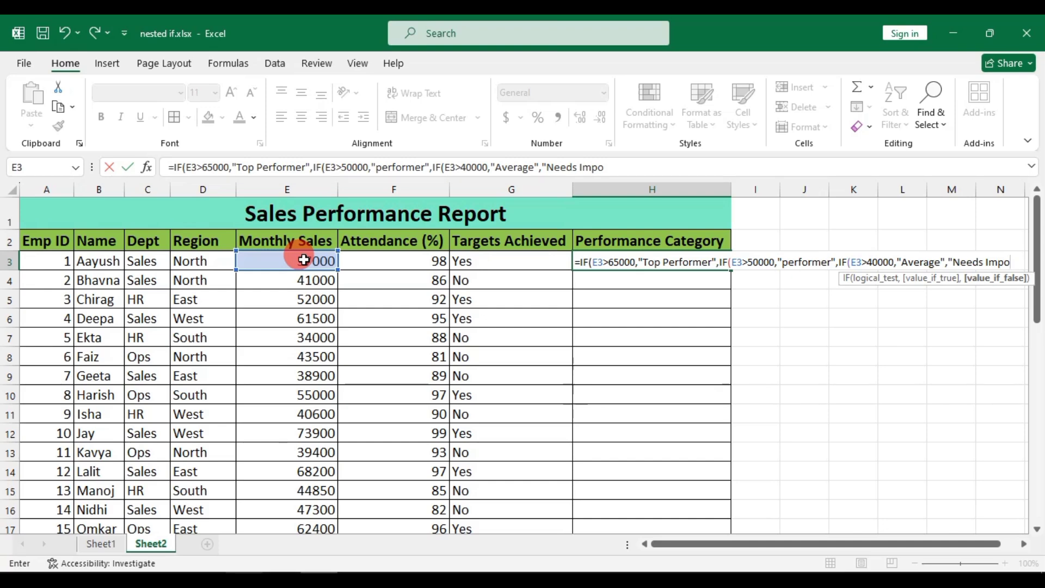
type("vemen")
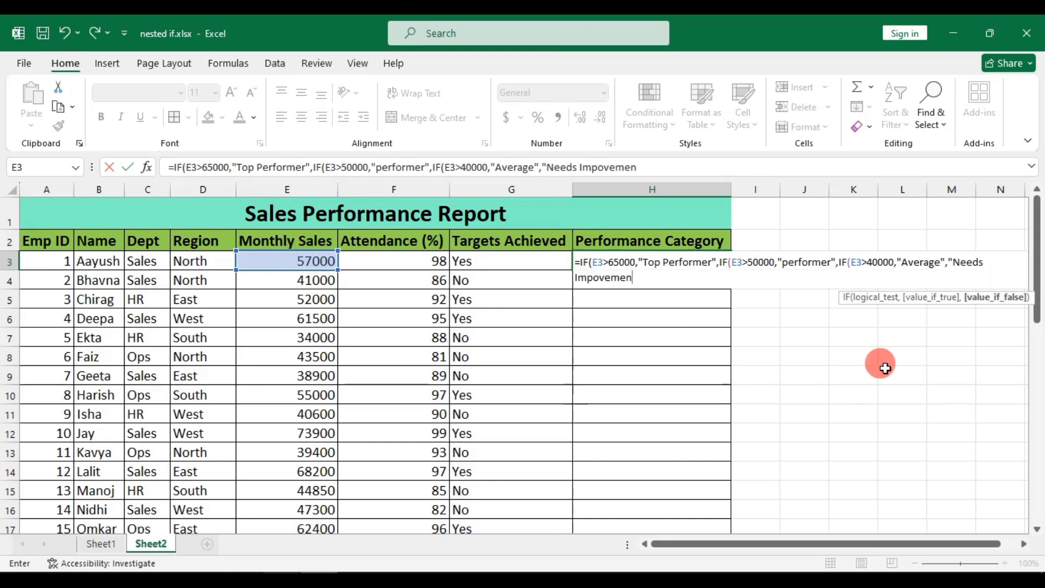
type("ts")
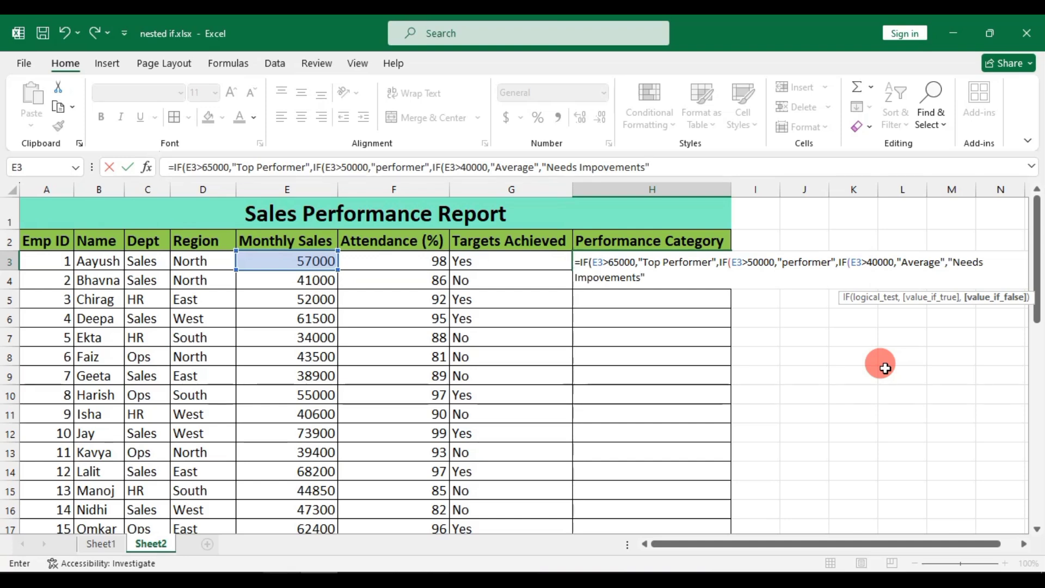
type("\"")
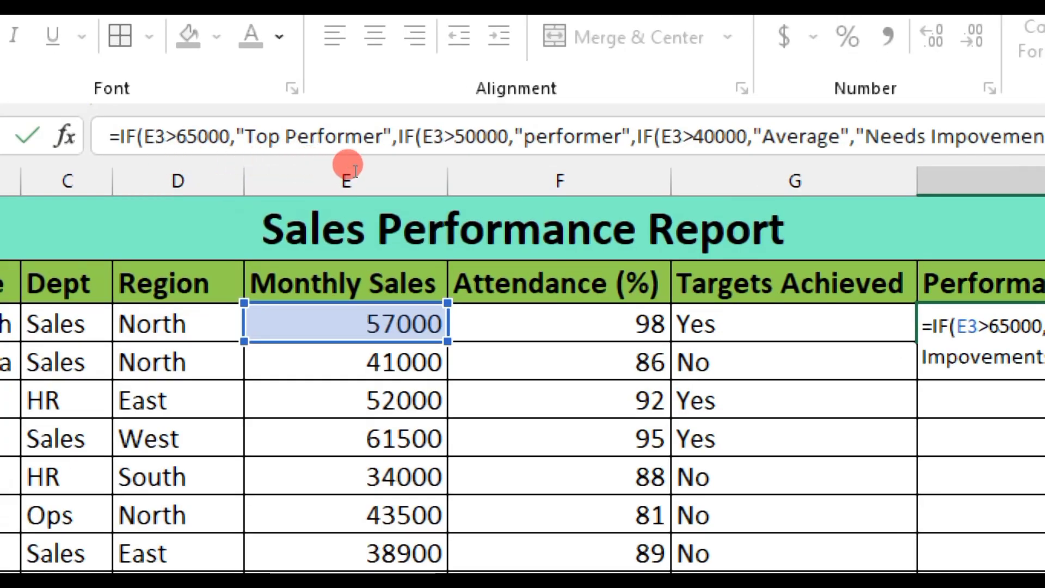
left_click(472, 165)
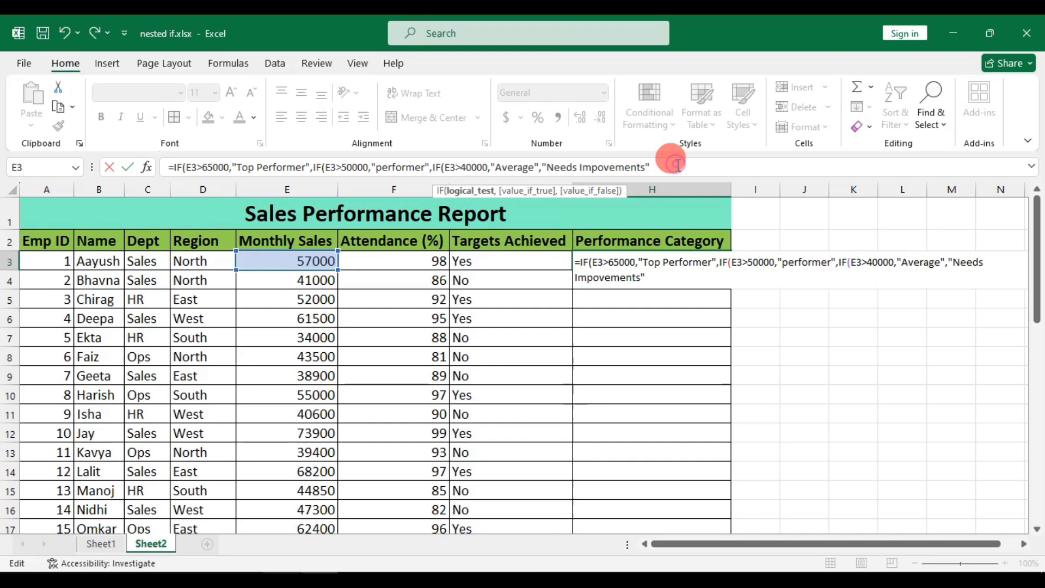
left_click(677, 164)
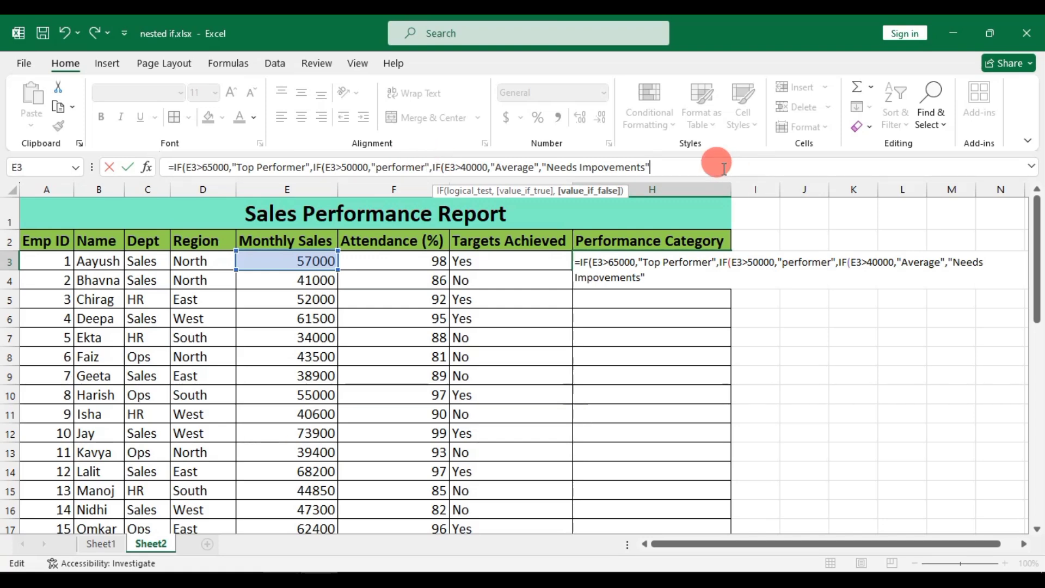
type(")))")
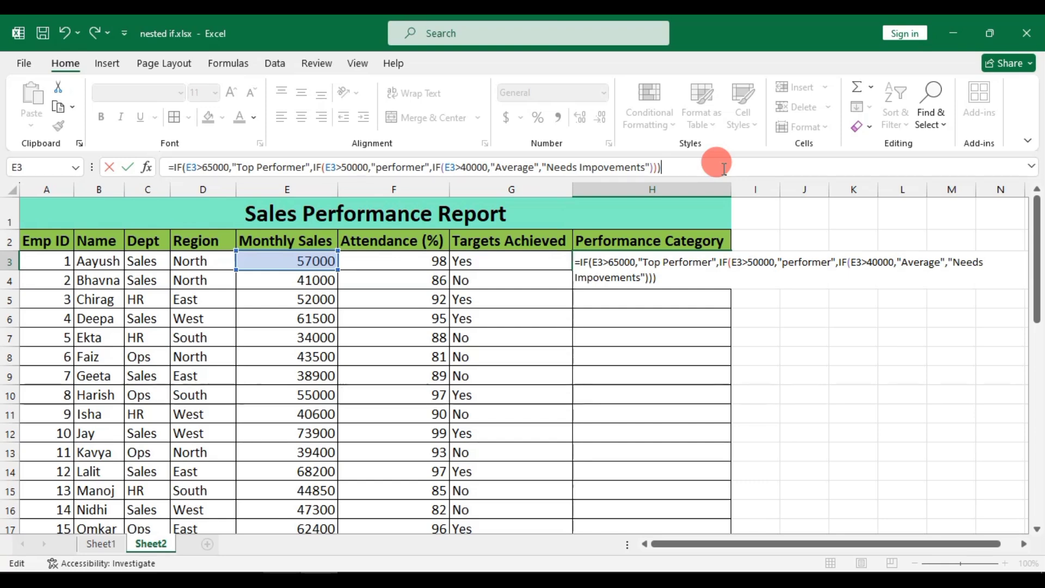
key("Return")
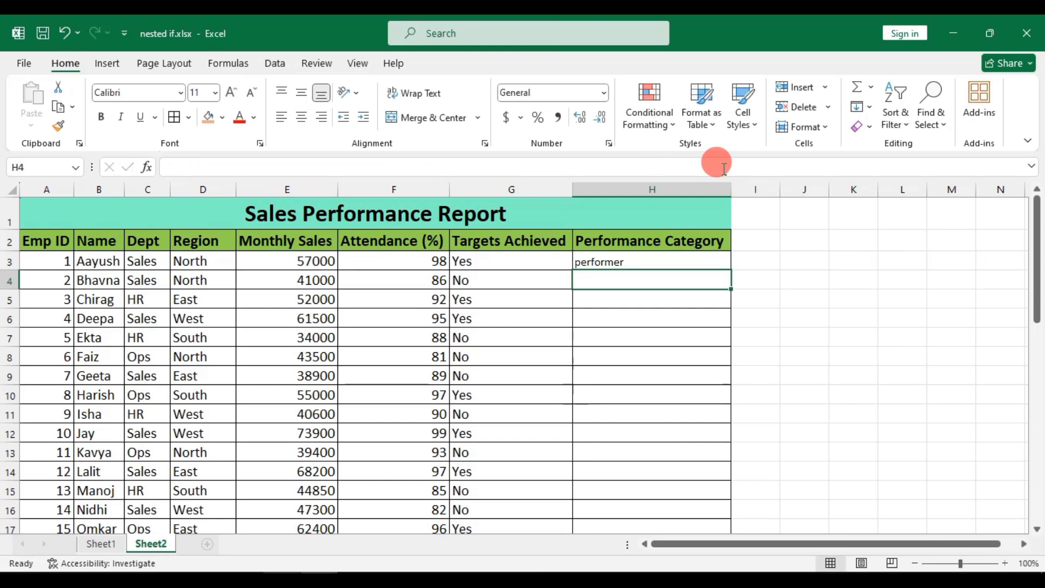
Fill the H3 formula down the Performance Category column to H22 and enlarge the filled cells' font size to 16
left_click(679, 258)
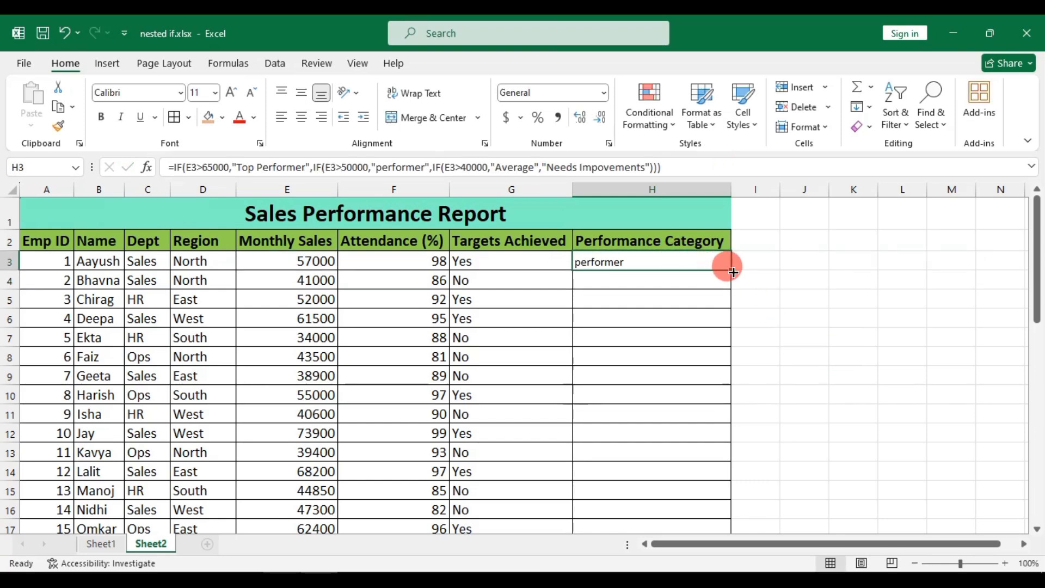
double_click(731, 270)
scroll(700, 298, "down", 4)
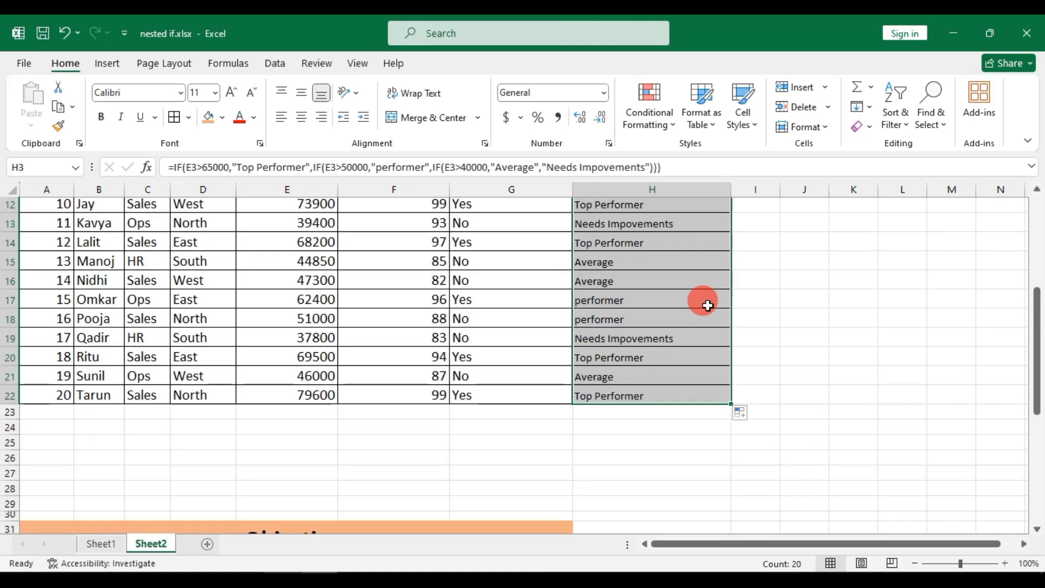
scroll(700, 299, "up", 4)
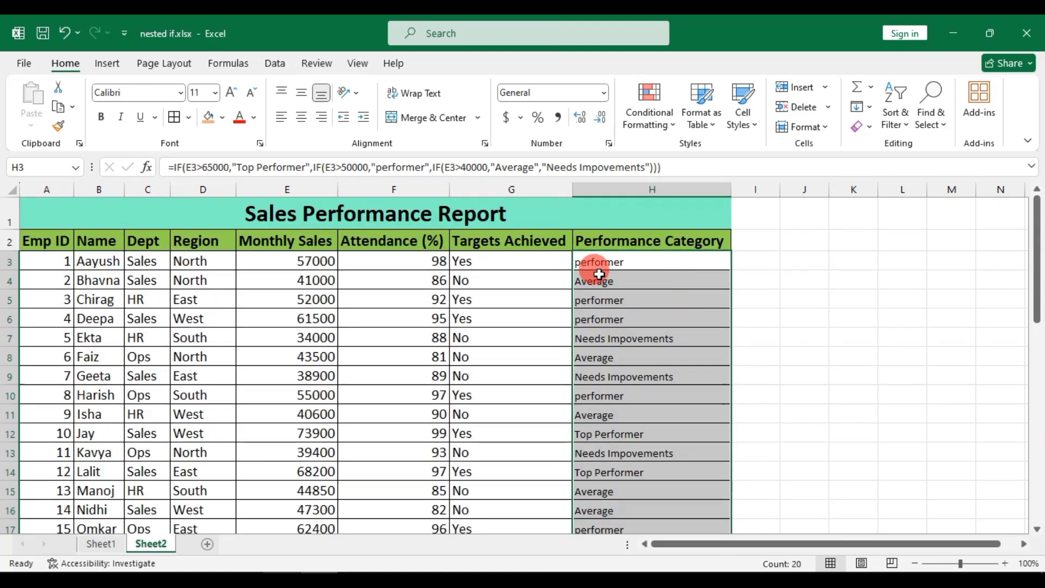
left_click(232, 93)
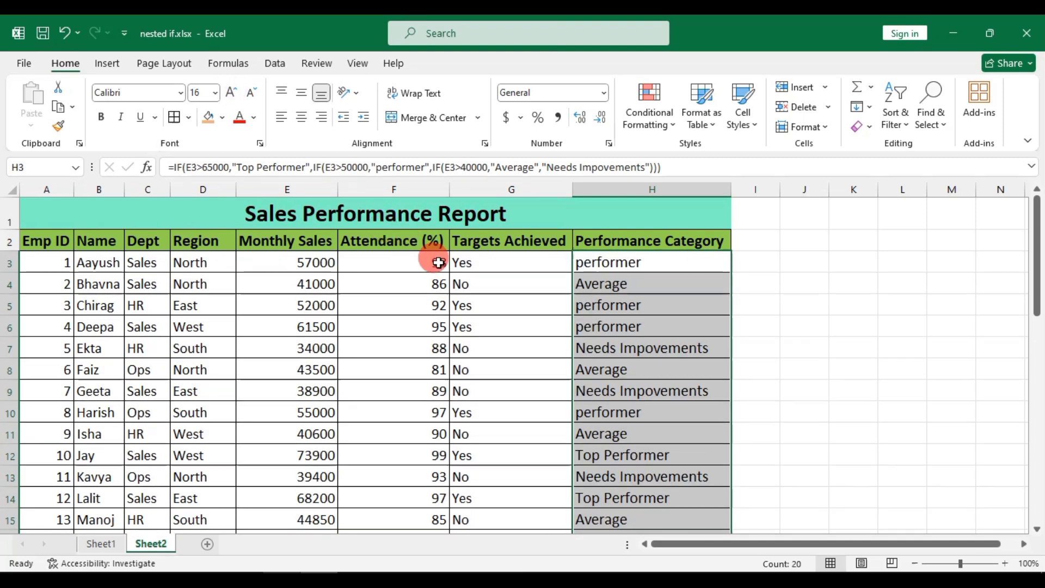
Examine the filled Performance Category results and their formulas between H3 and H22
left_click(495, 280)
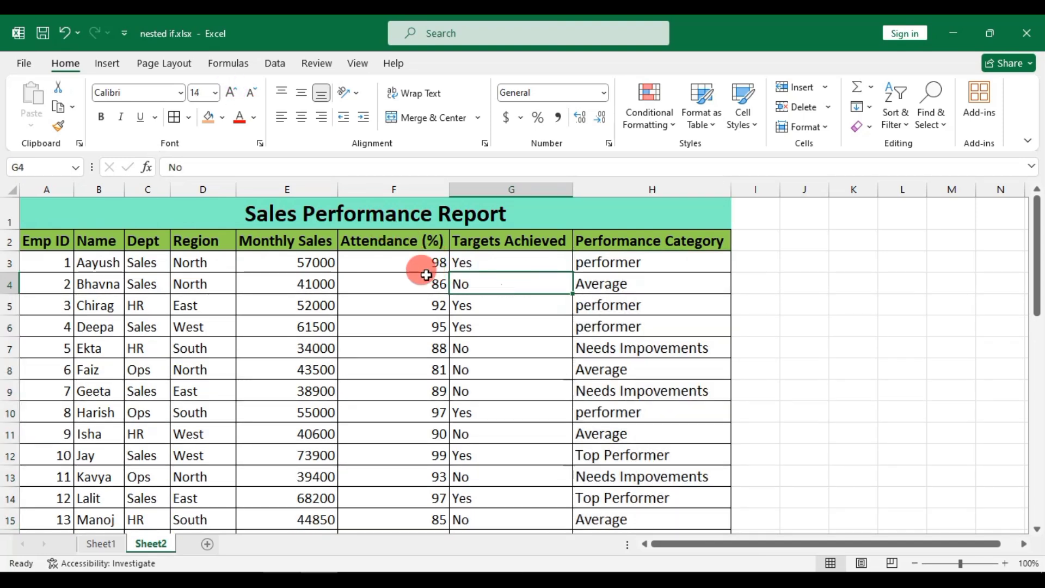
left_click(351, 279)
left_click(621, 273)
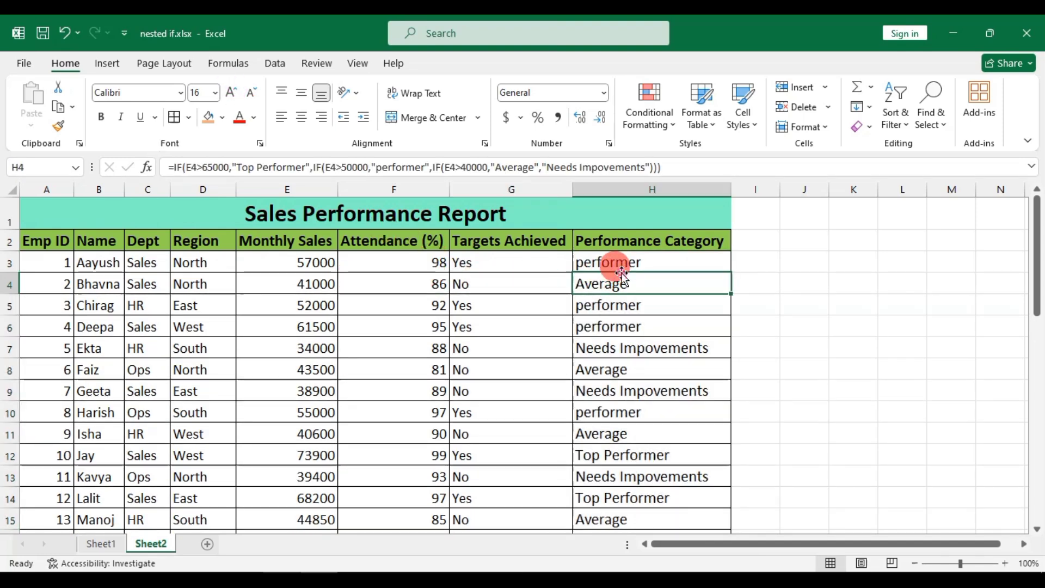
left_click(623, 263)
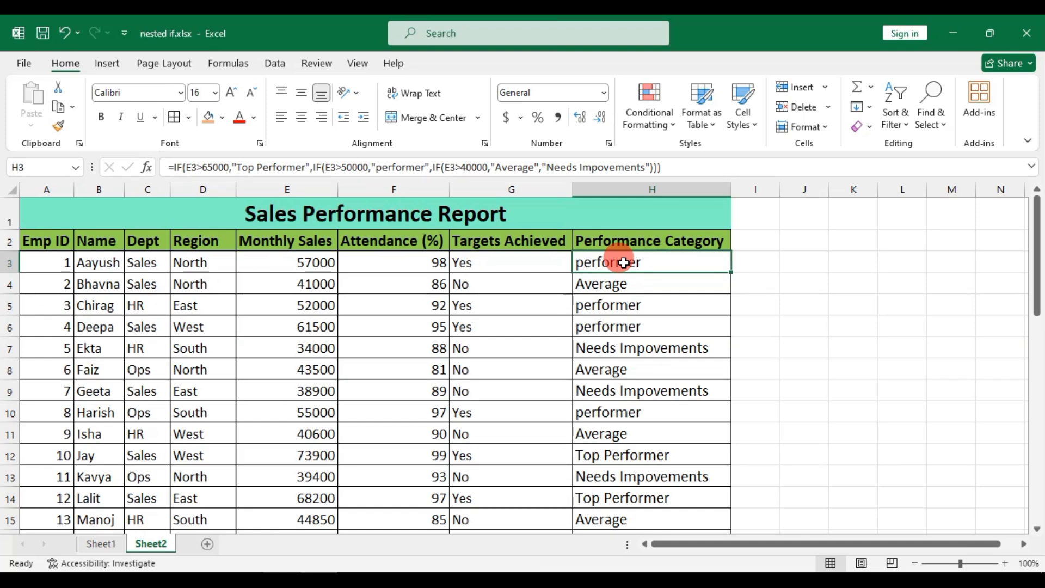
key("ctrl+Down")
scroll(598, 256, "up", 3)
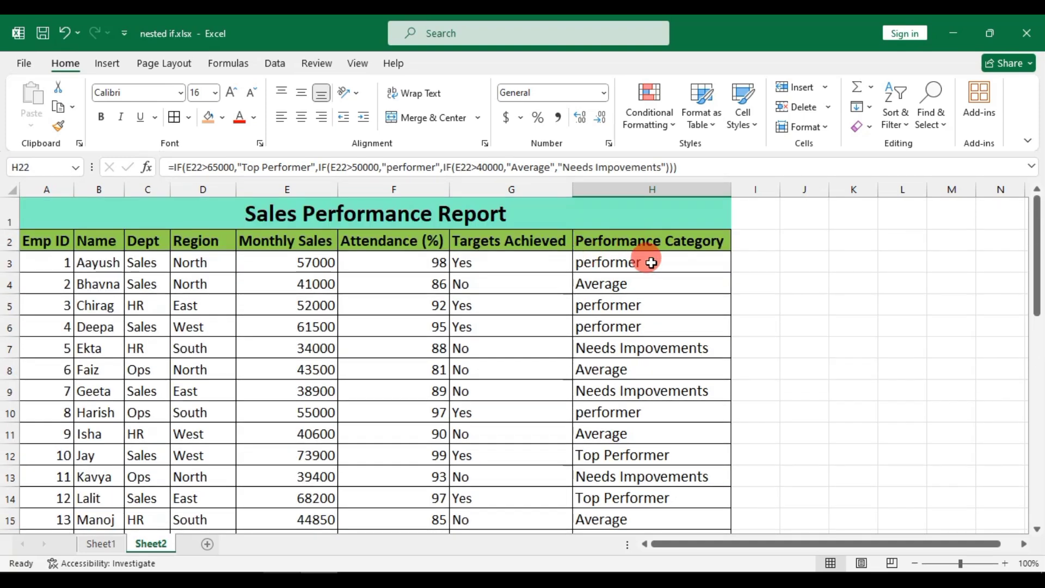
left_click(651, 263)
key("shift+Down")
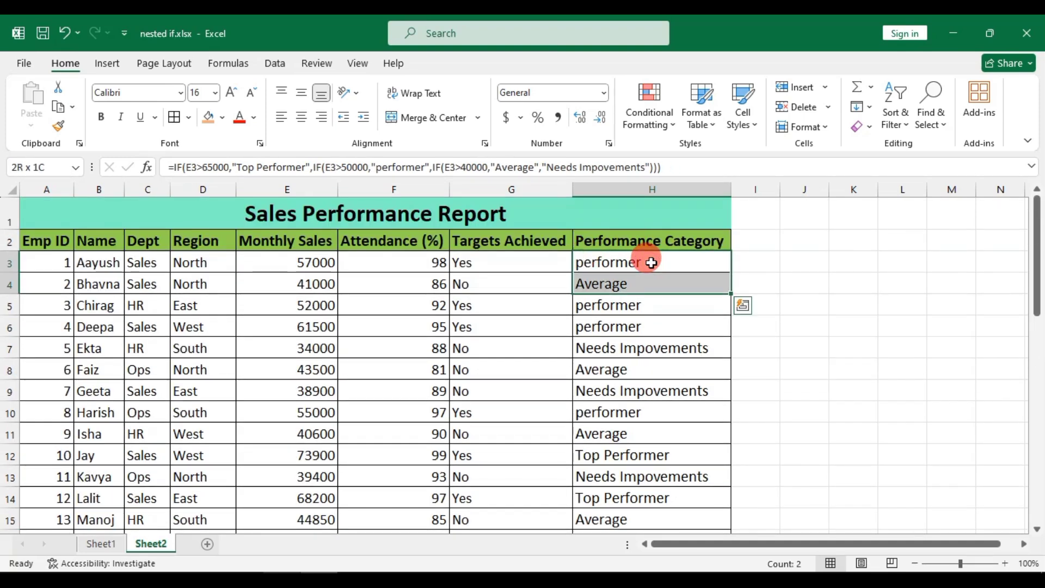
left_click(767, 261)
left_click(718, 265)
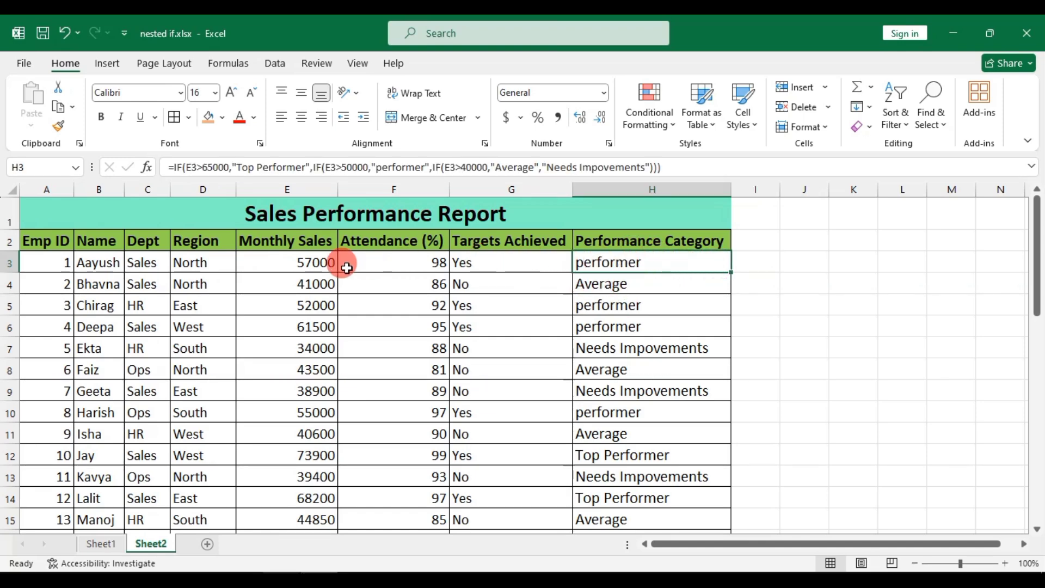
Change the first employee's monthly sales in E3 to 65000 to test the Top Performer threshold
left_click(314, 263)
double_click(314, 264)
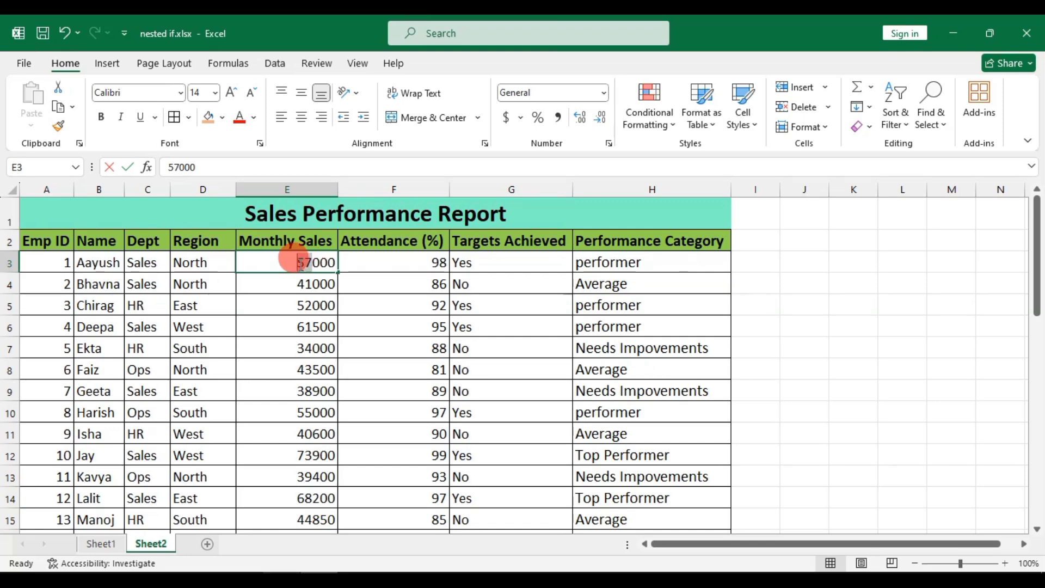
left_click_drag(301, 264, 290, 266)
type("65")
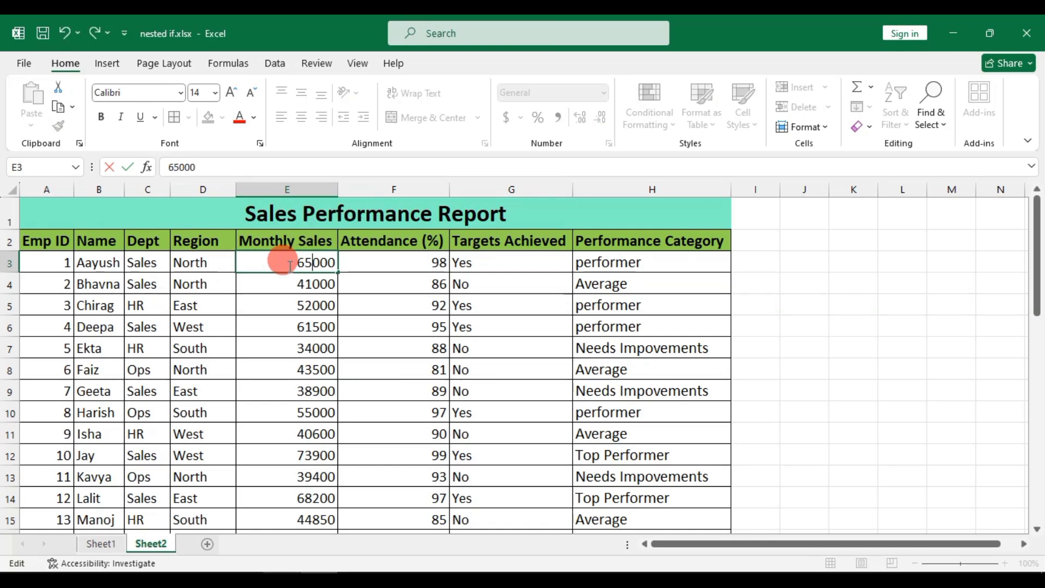
key("Return")
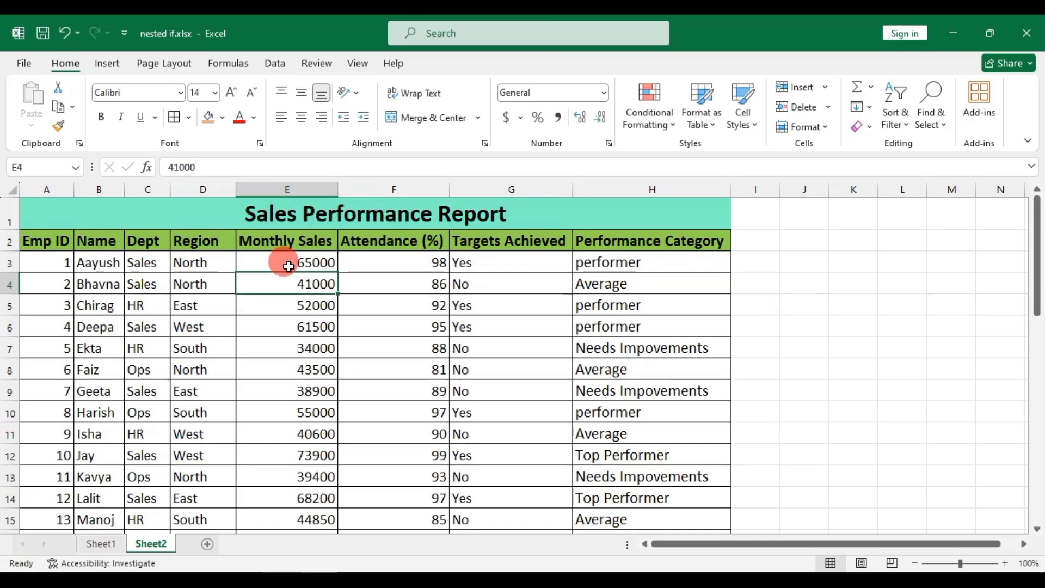
Try monthly sales of 650001 in E3 to test the category formula and undo that entry
double_click(318, 262)
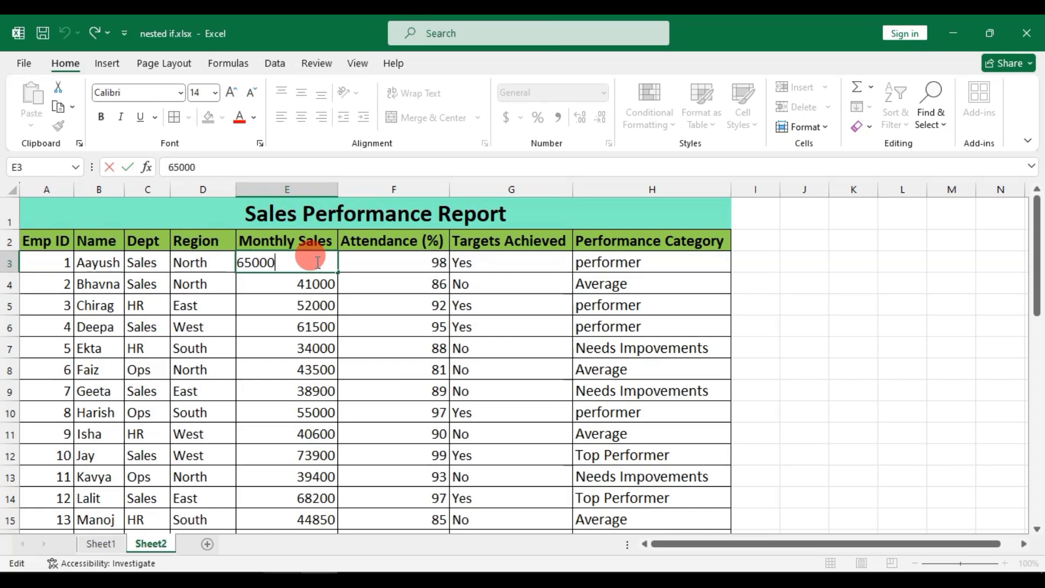
type("1")
key("Return")
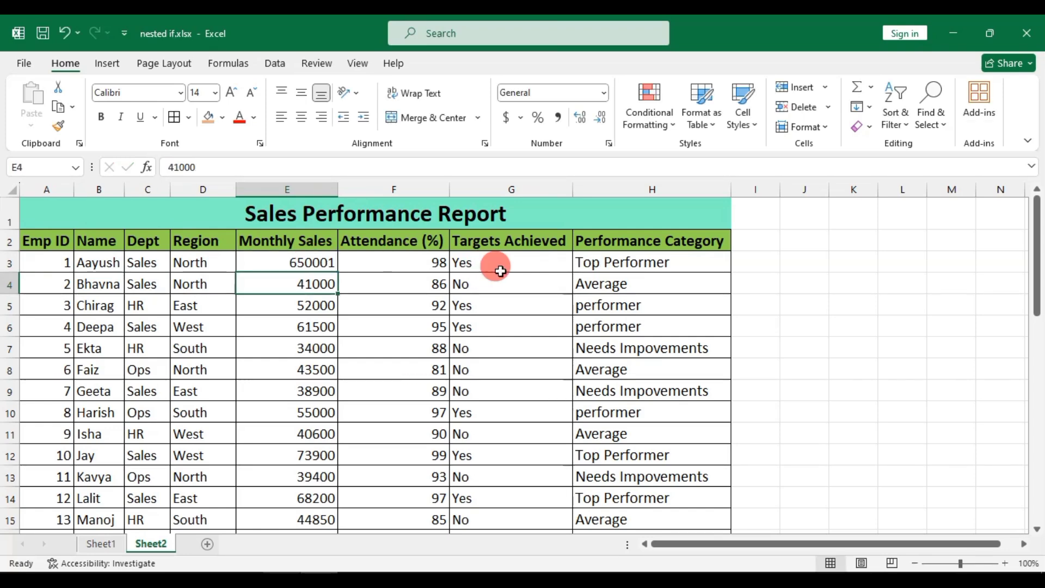
left_click(295, 263)
key("ctrl+z")
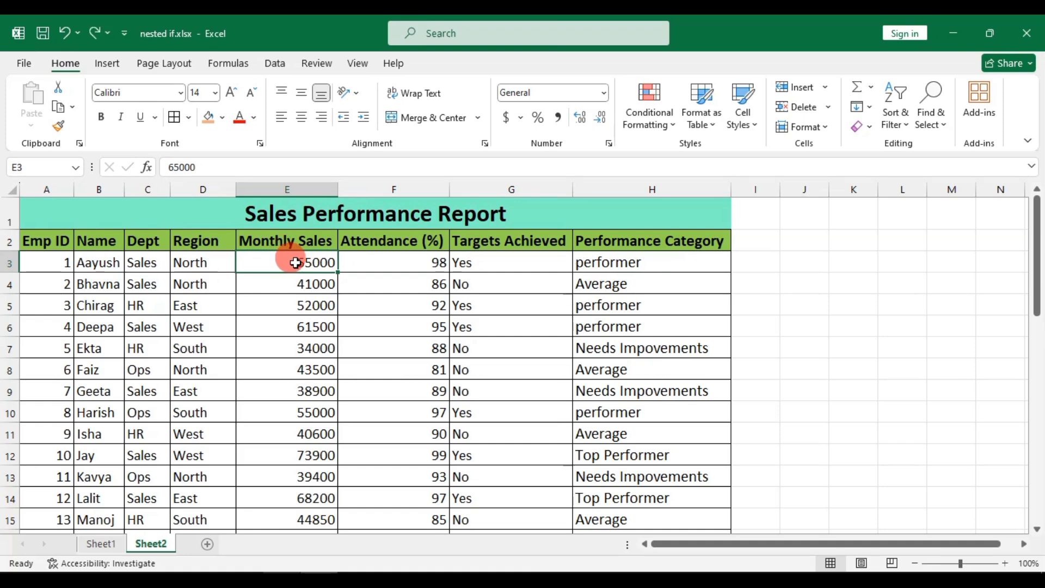